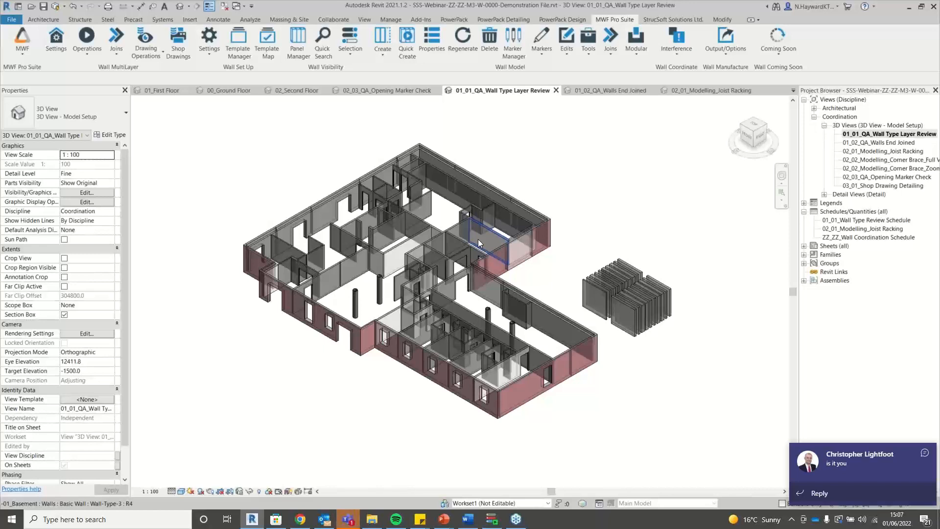
Dismiss the chat notification and select the front basement wall of type ZZ_LGS_EX_LB_150_1.2_600.
left_click(932, 455)
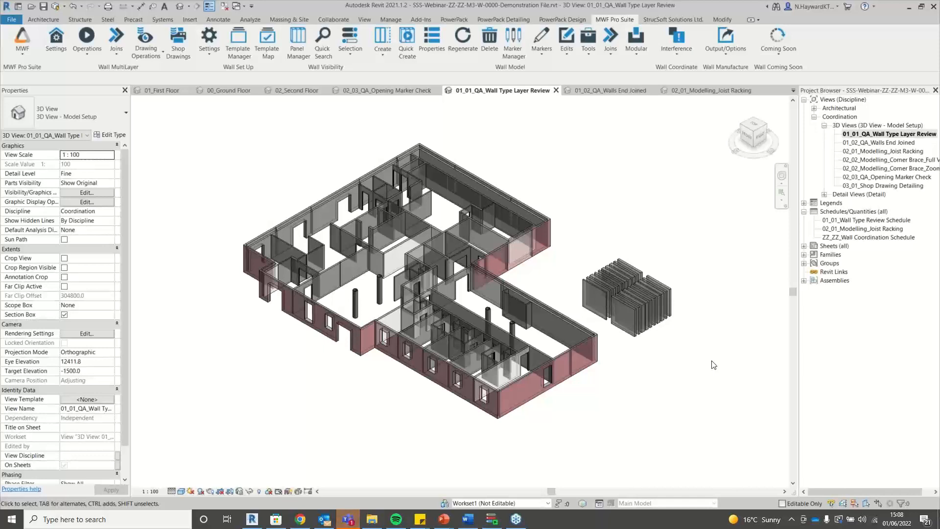
left_click(534, 404)
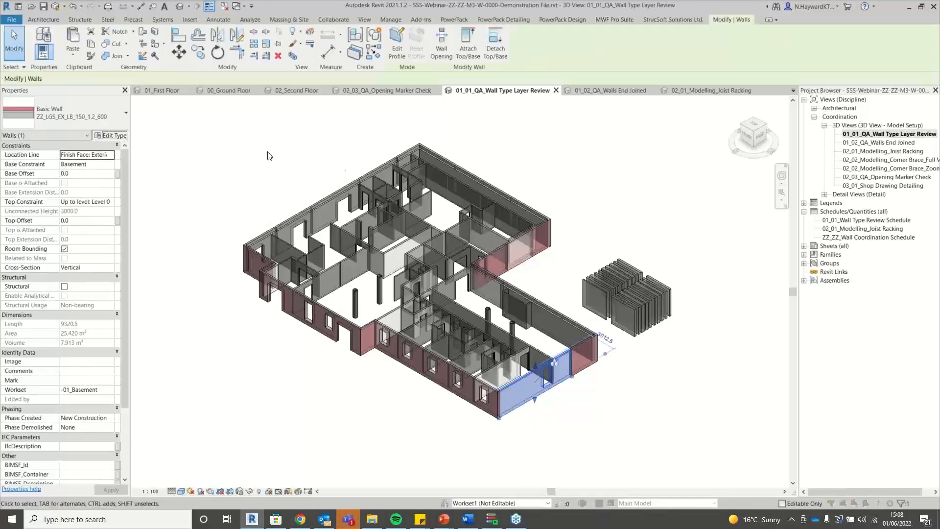
left_click(111, 135)
left_click(492, 129)
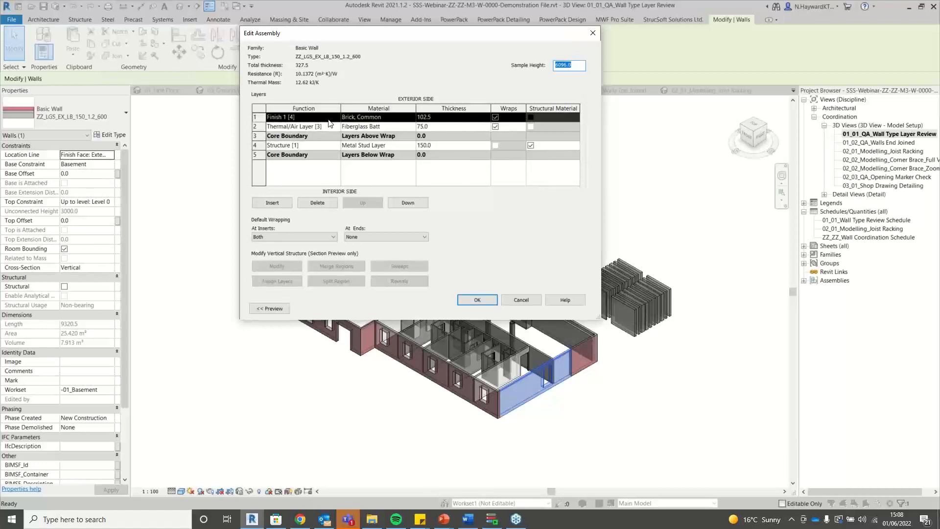
left_click(492, 299)
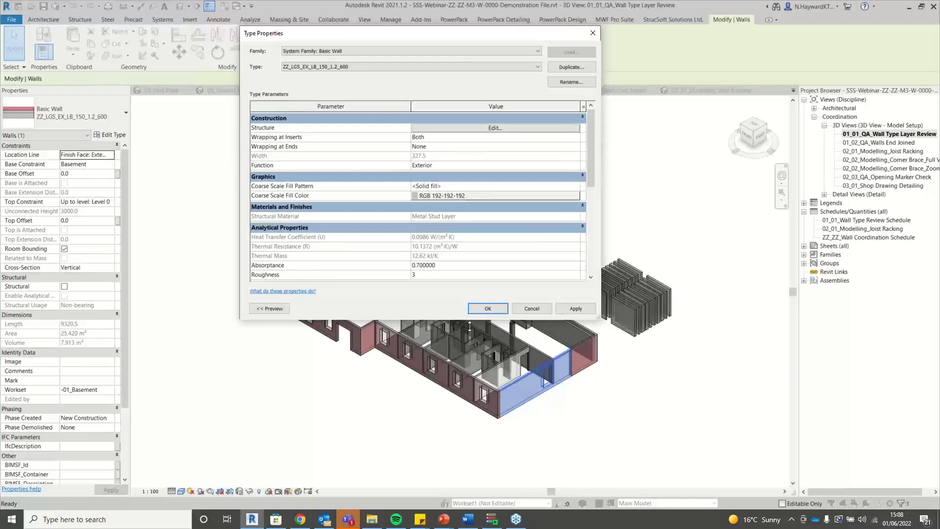
left_click(493, 311)
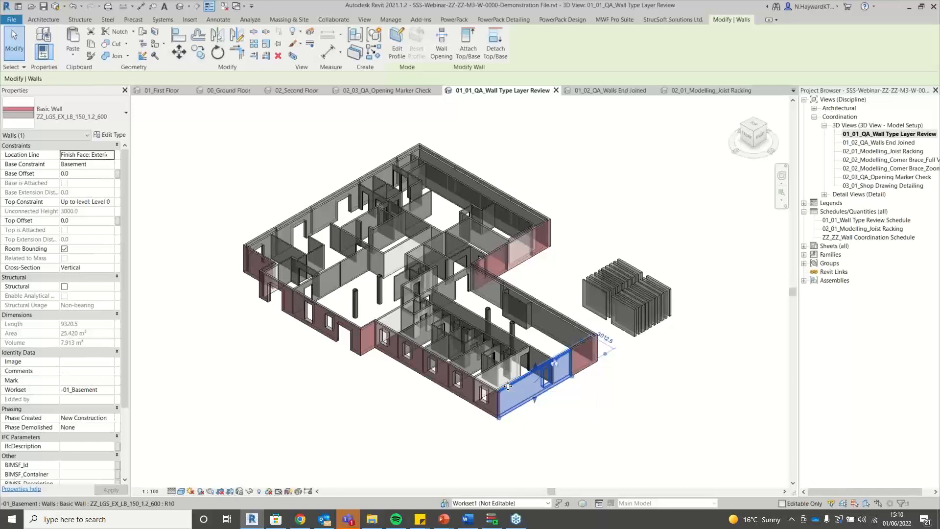
left_click(624, 474)
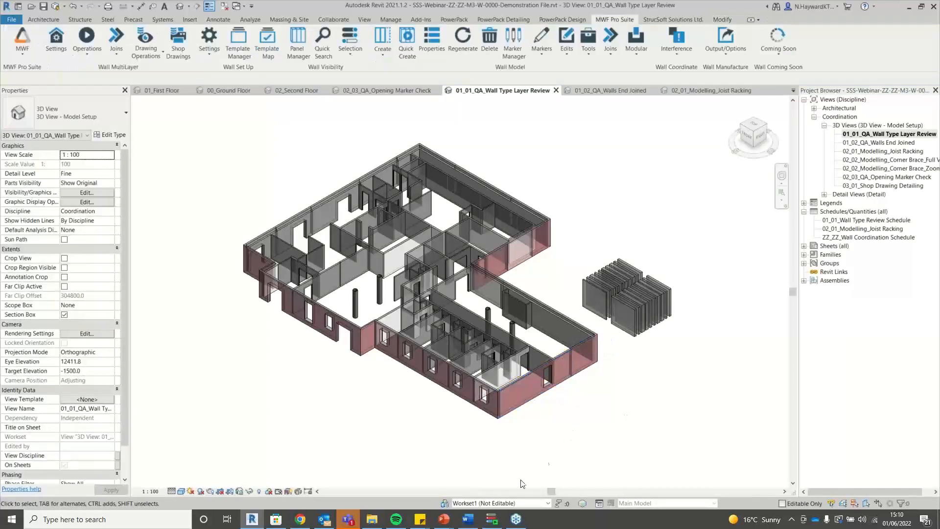
Restore Dynamo Player at the right edge and open the SSS-R21-QA-Walls-Structural Layer Review-V1 inputs.
left_click(492, 520)
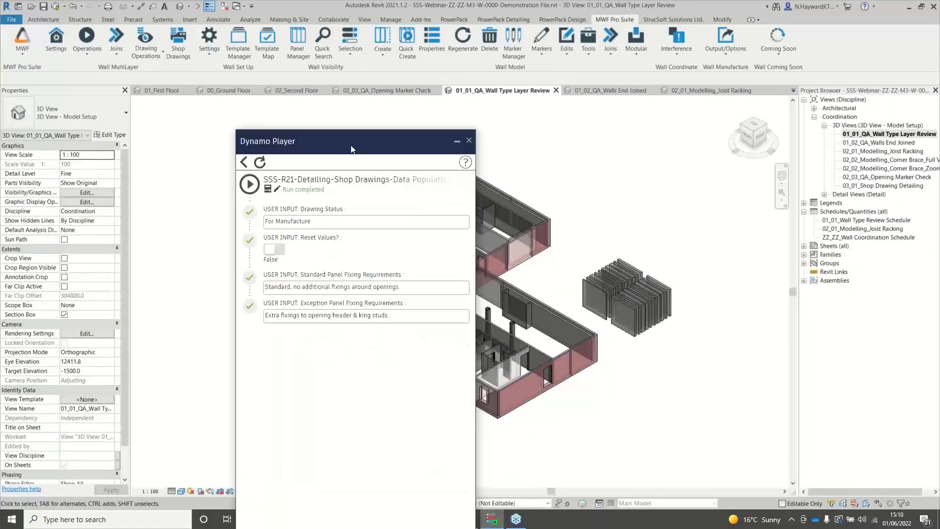
left_click_drag(351, 149, 814, 48)
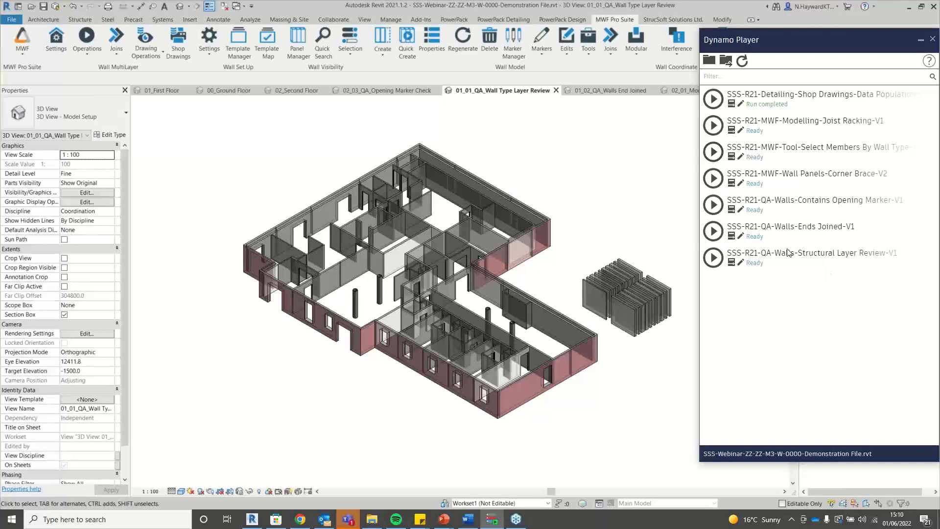
left_click(732, 263)
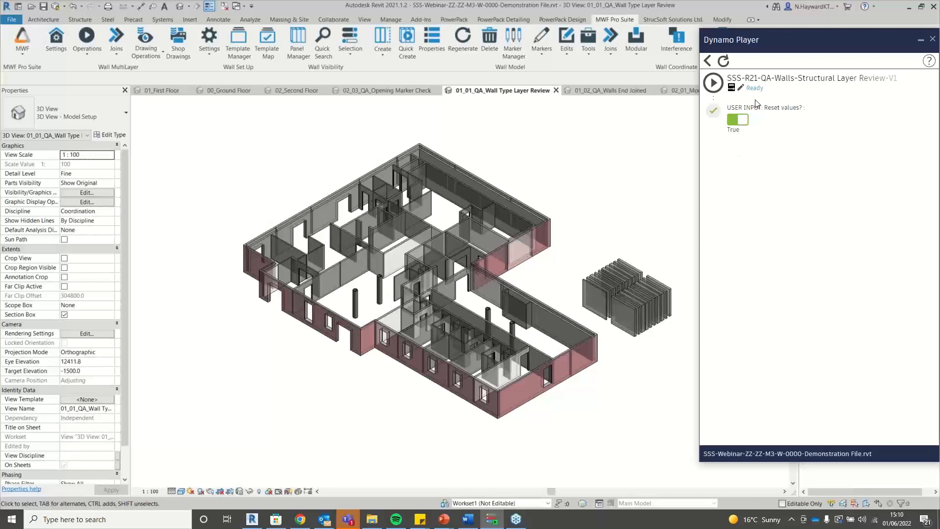
Run the Structural Layer Review script with Reset values? set to False, colouring walls blue and red.
left_click(741, 120)
left_click(713, 82)
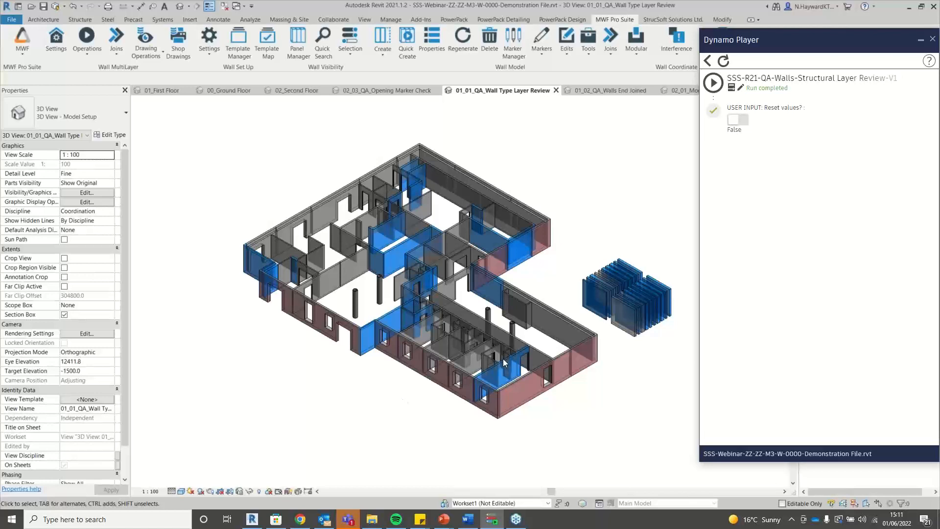
scroll(559, 266, "up", 3)
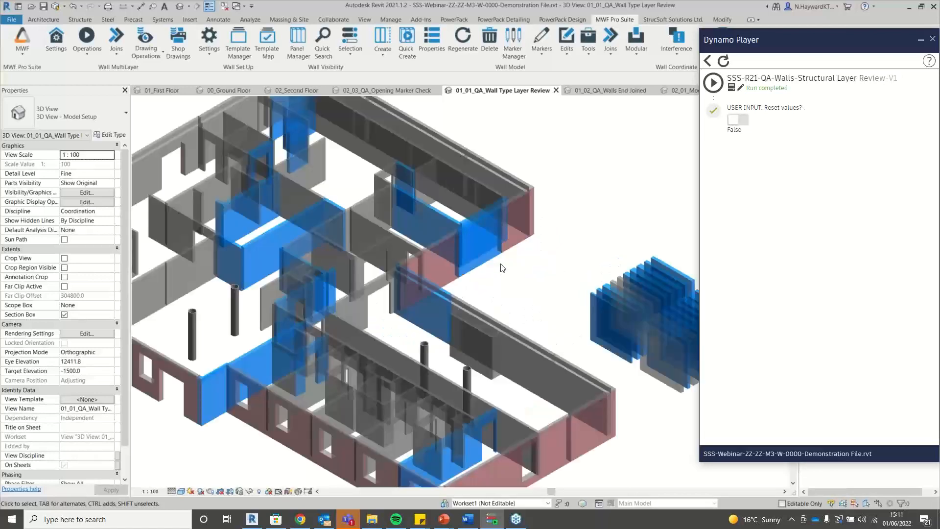
left_click(486, 262)
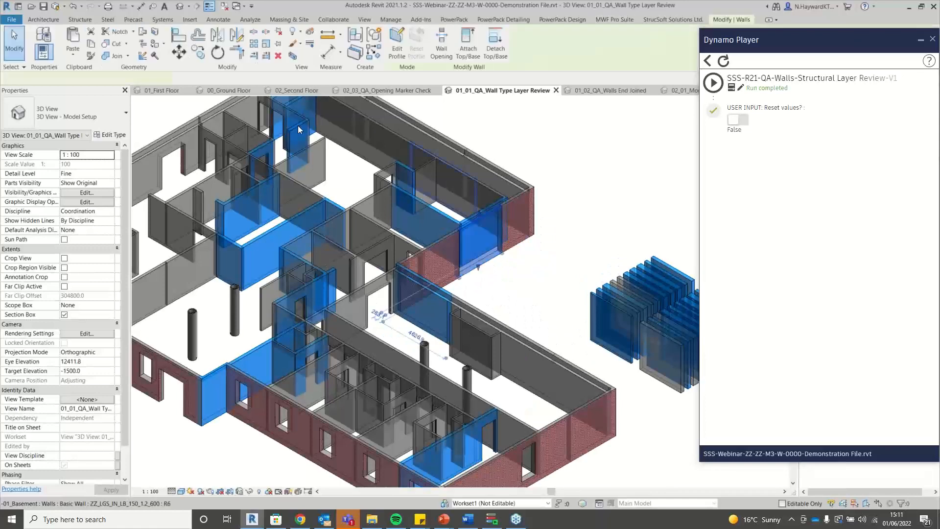
left_click(113, 134)
left_click(518, 131)
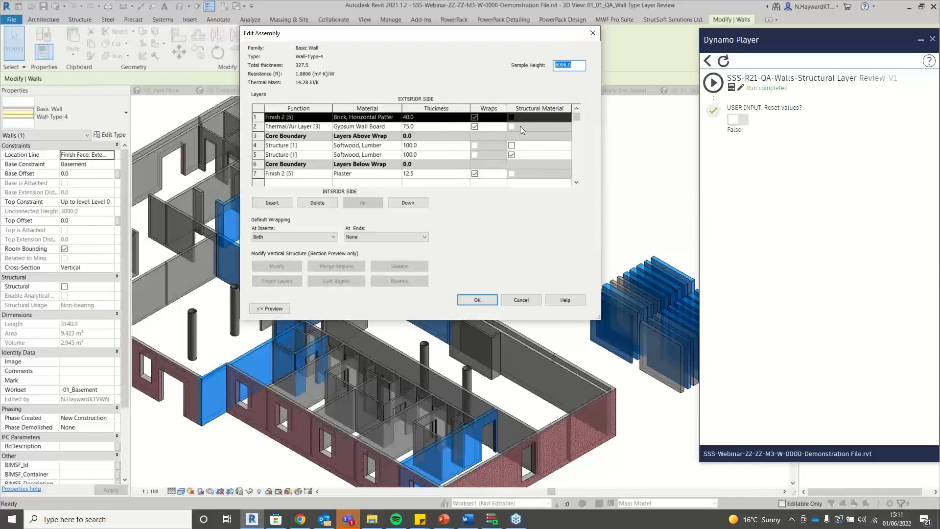
left_click(478, 299)
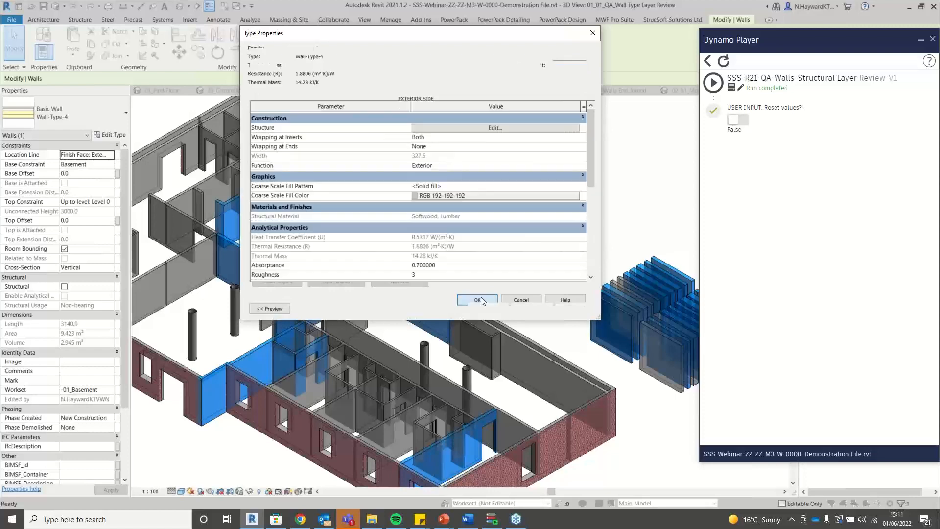
left_click(489, 309)
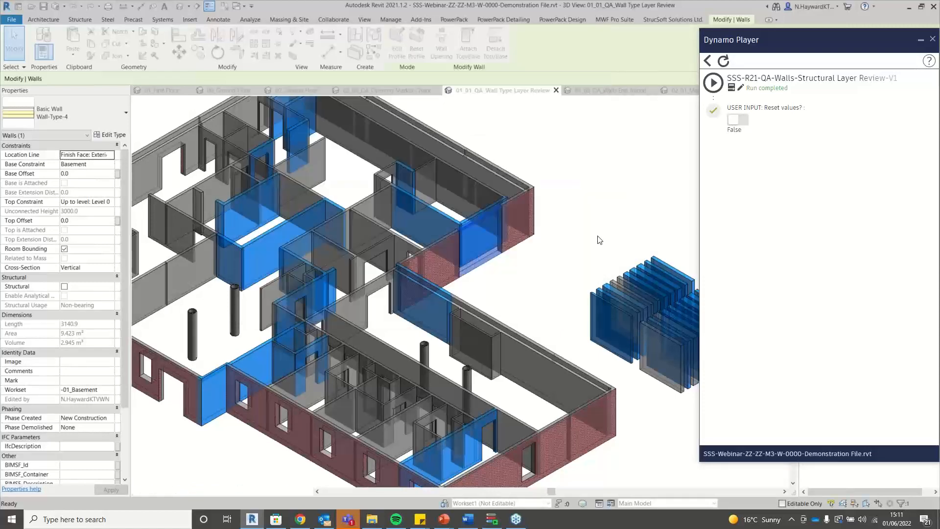
scroll(600, 240, "down", 3)
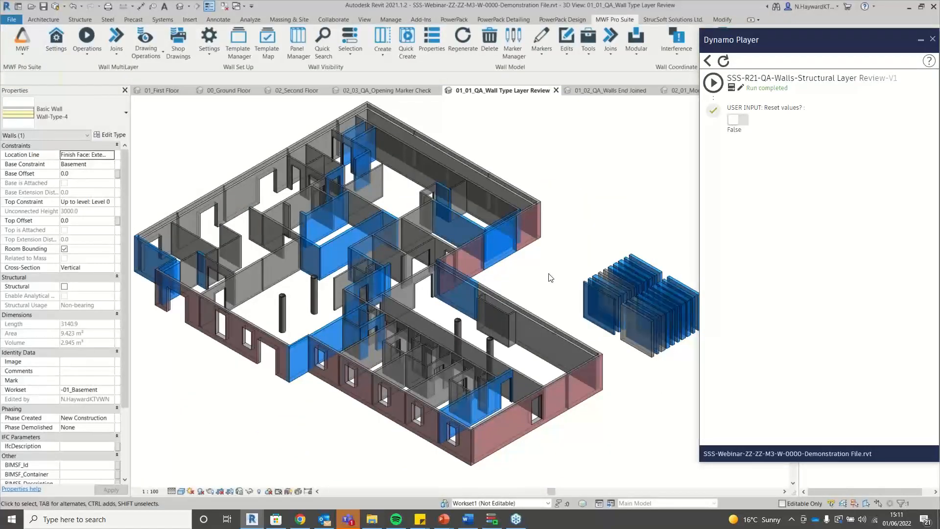
Select all visible Wall-Type-4 instances, review their SSS-QA parameters in Properties, then deselect.
left_click(551, 277)
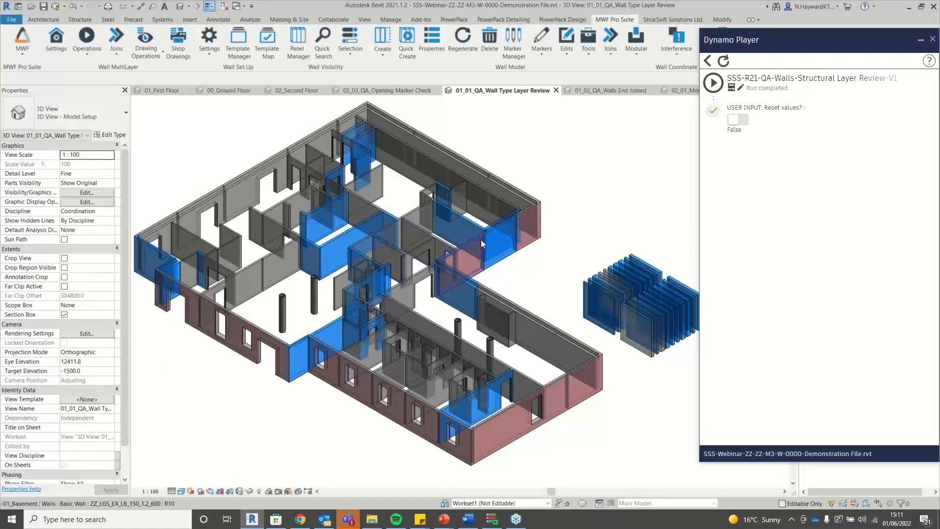
left_click(498, 242)
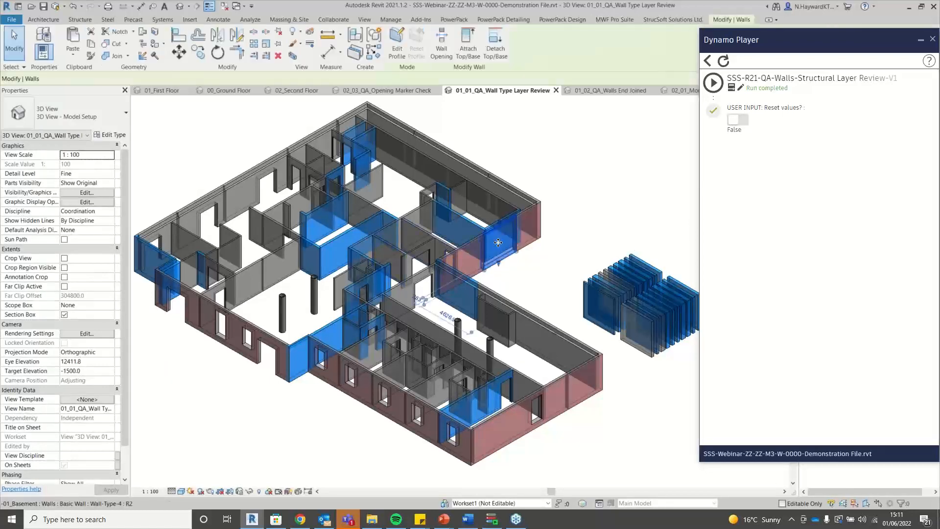
right_click(498, 242)
mouse_move(587, 360)
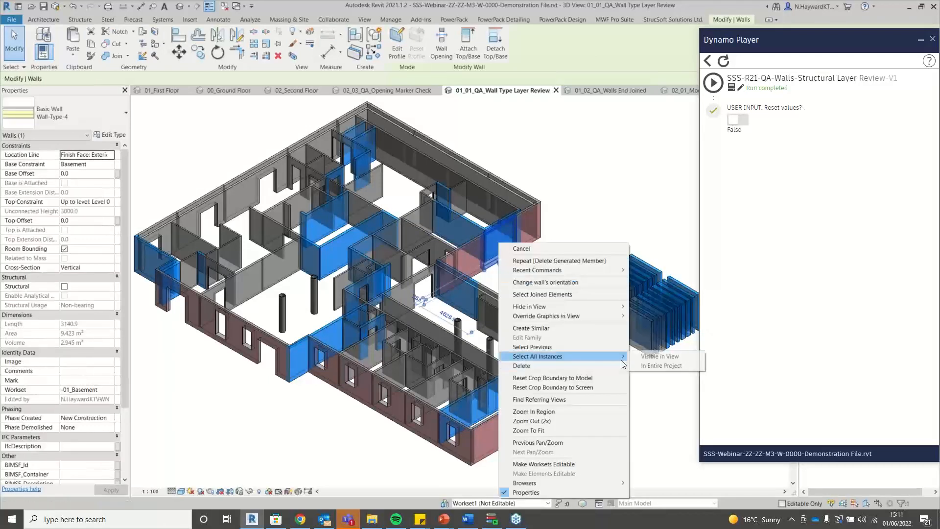
left_click(673, 359)
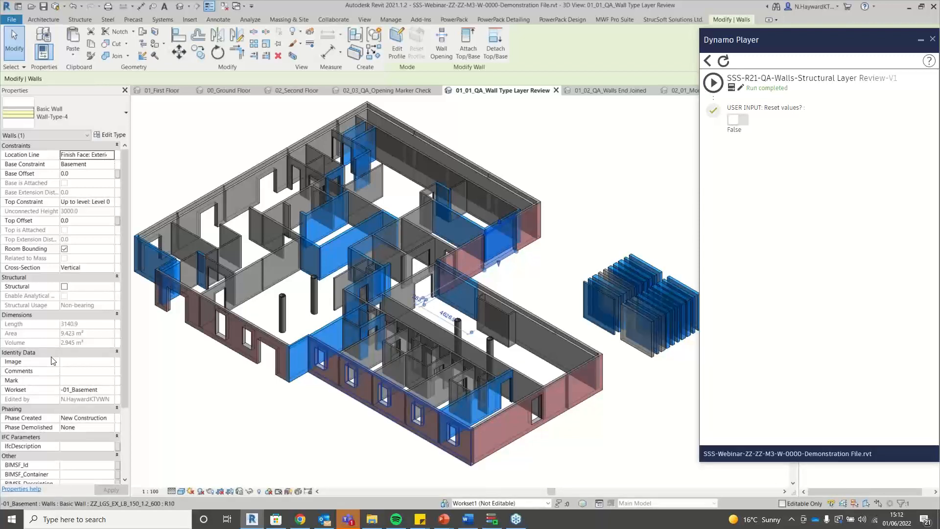
scroll(53, 361, "down", 4)
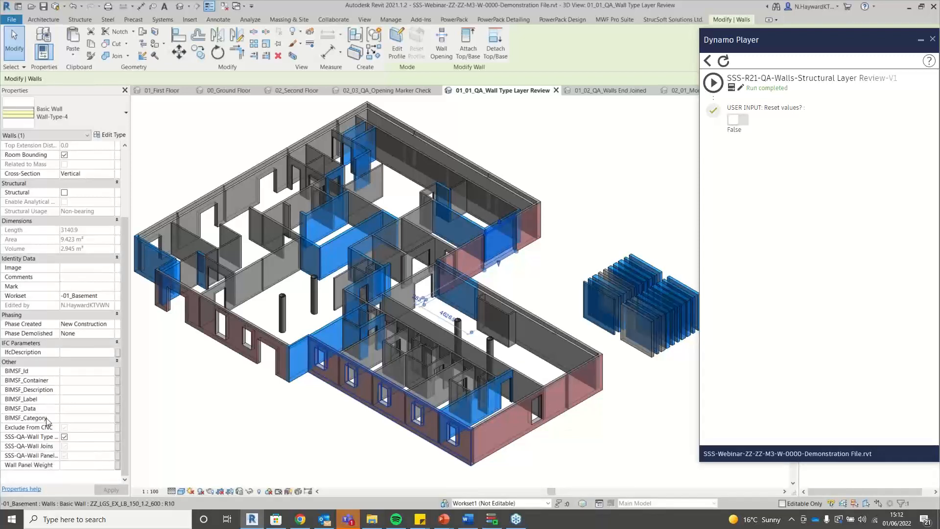
left_click(582, 203)
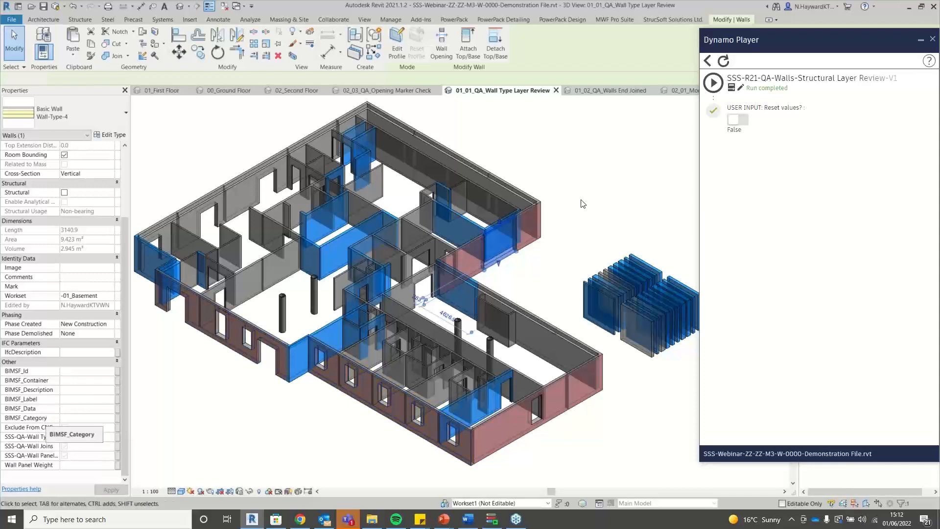
left_click(932, 39)
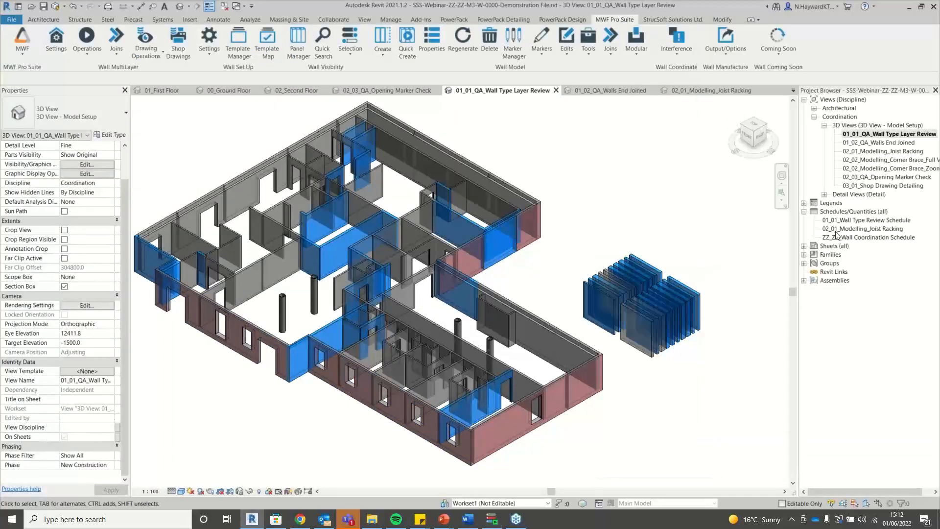
Open the 01_01_Wall Type Review Schedule and dismiss the save reminder.
left_click(870, 221)
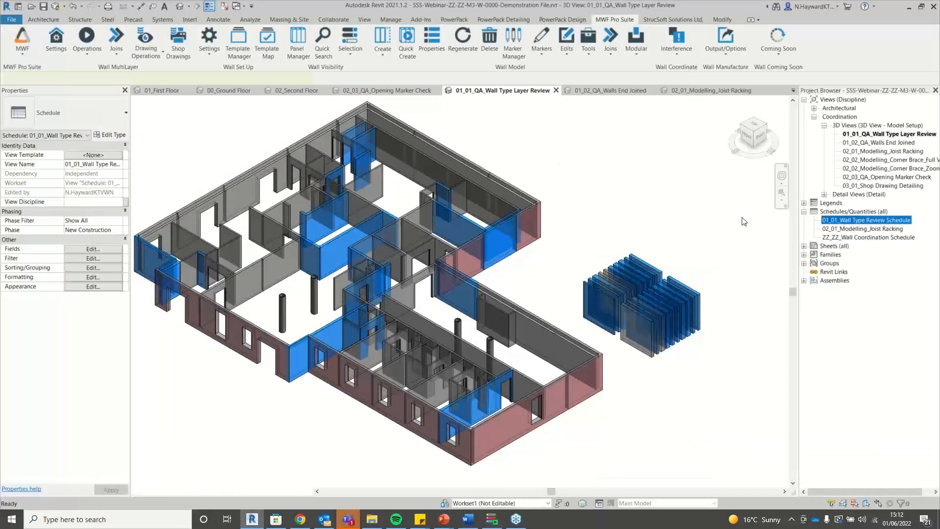
double_click(834, 220)
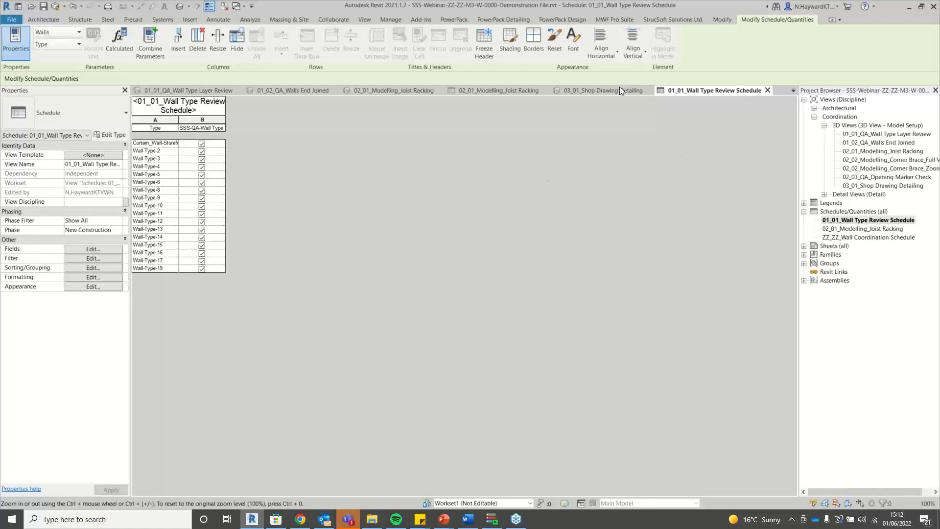
left_click(316, 93)
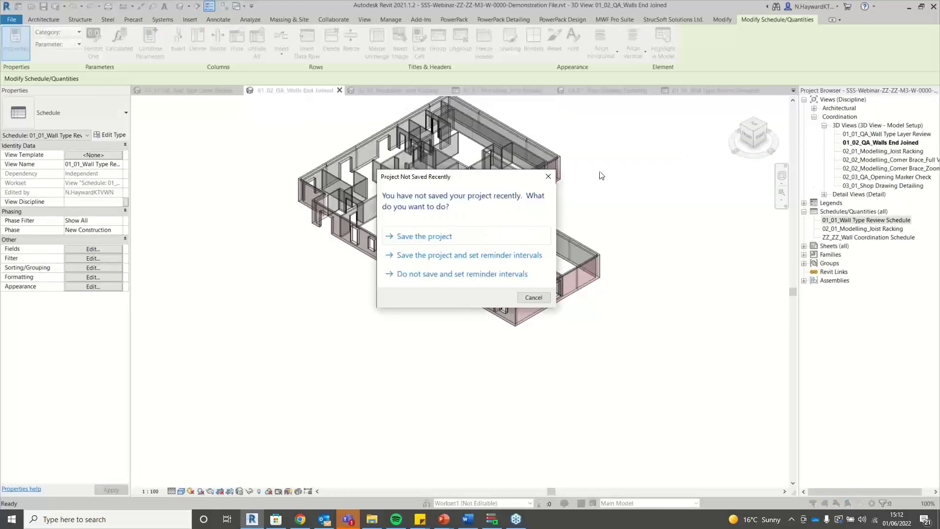
left_click(552, 176)
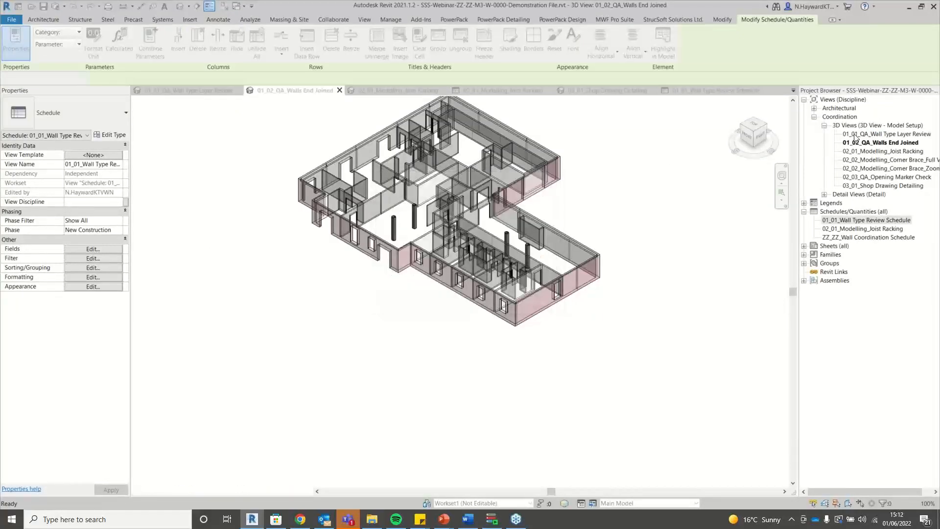
Return to the 01_01_QA_Wall Type Layer Review 3D view with Dynamo Player and Reset values True.
double_click(878, 135)
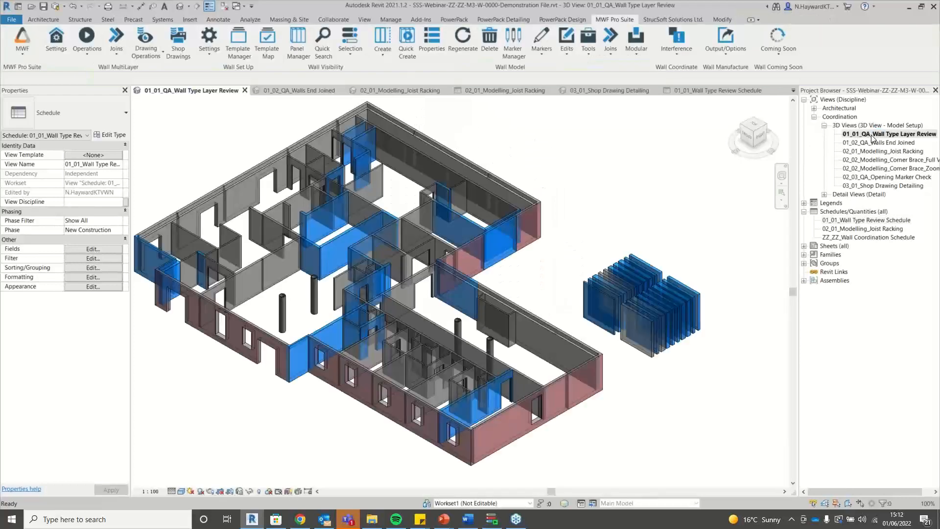
left_click(491, 521)
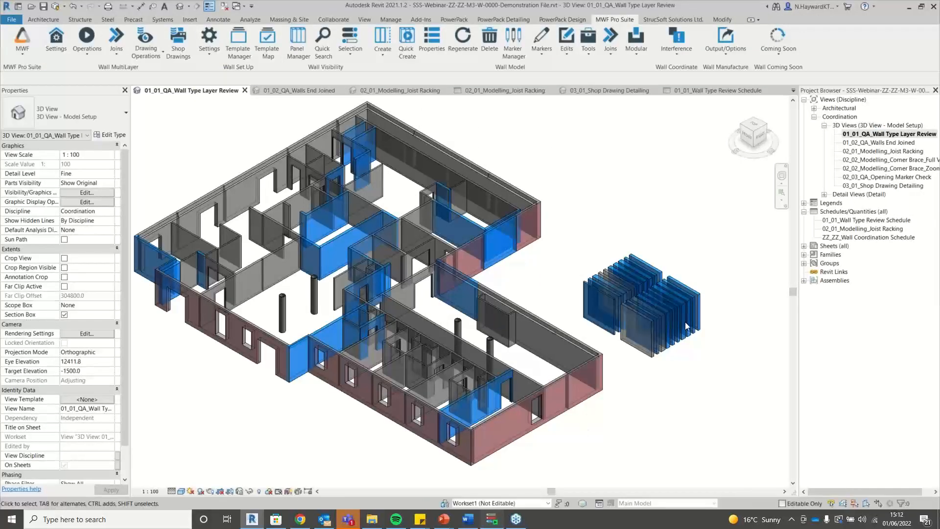
left_click(742, 121)
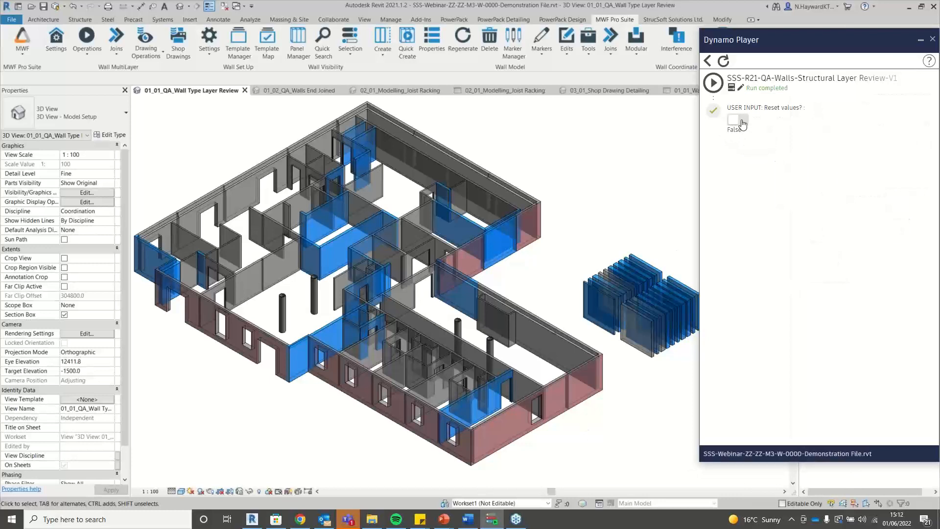
Run the script with Reset values True to clear colours, then open 01_02_QA_Walls End Joined.
left_click(713, 83)
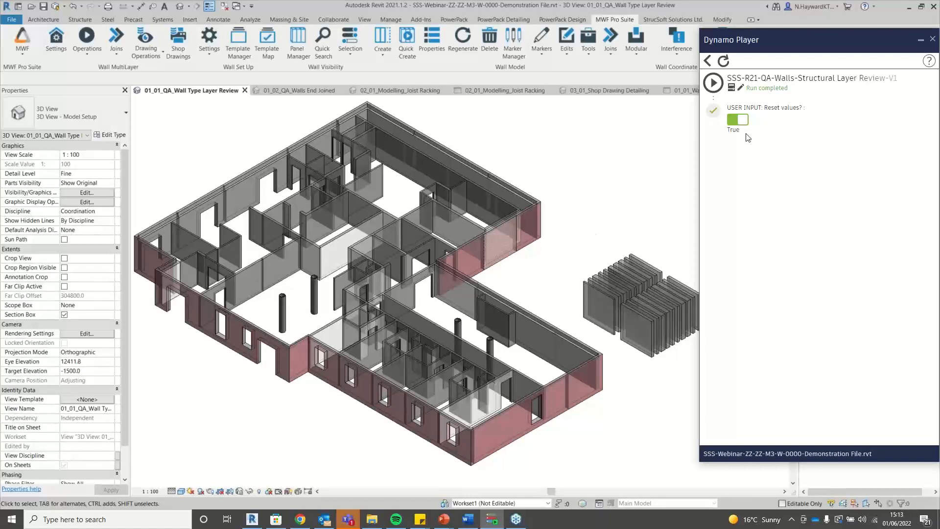
left_click(923, 42)
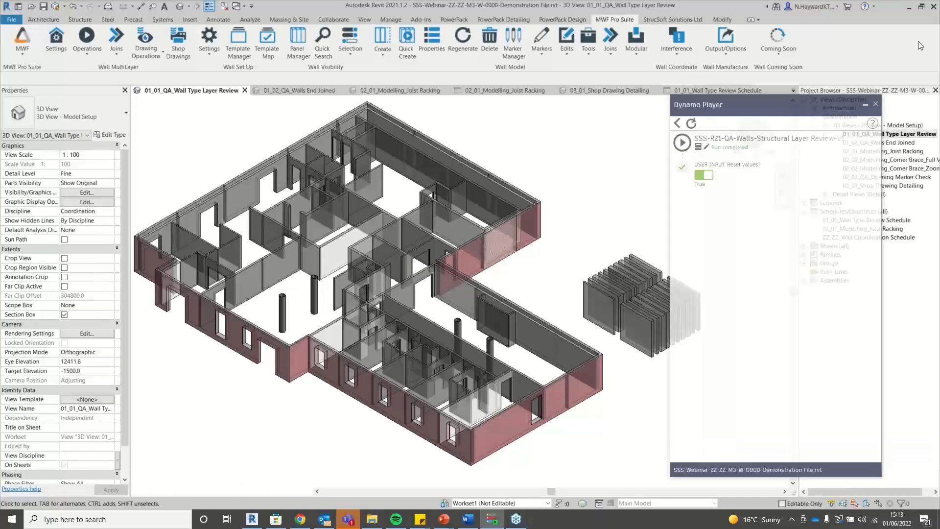
double_click(870, 143)
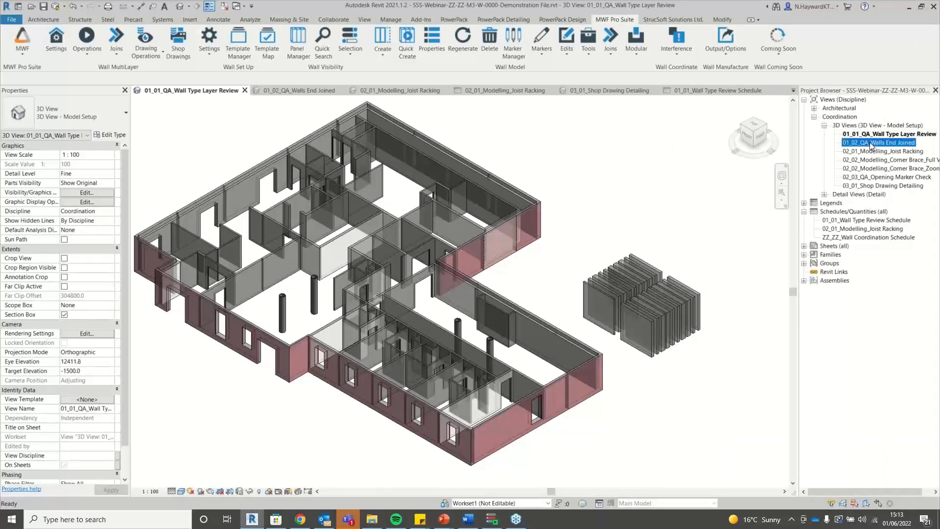
scroll(612, 111, "up", 2)
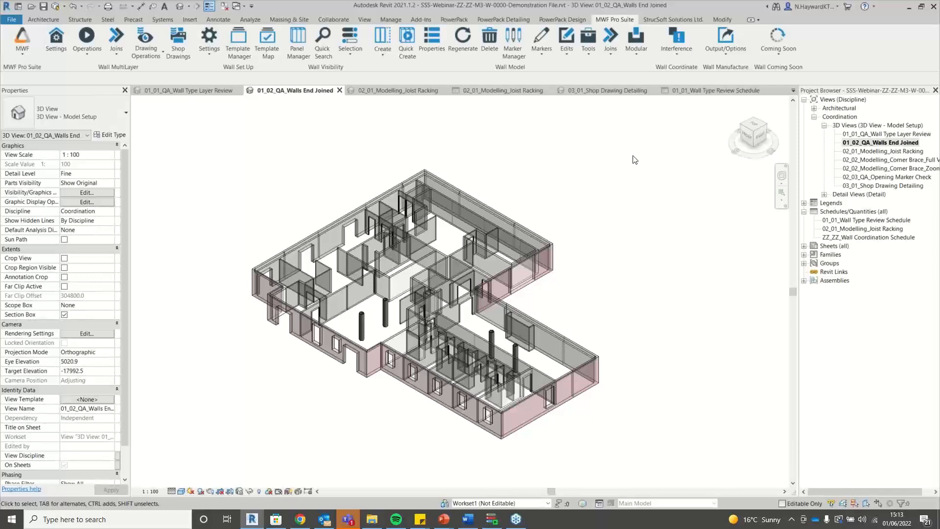
Zoom to the lower-left walls and select the long brick basement wall plus its short return.
scroll(632, 286, "up", 1)
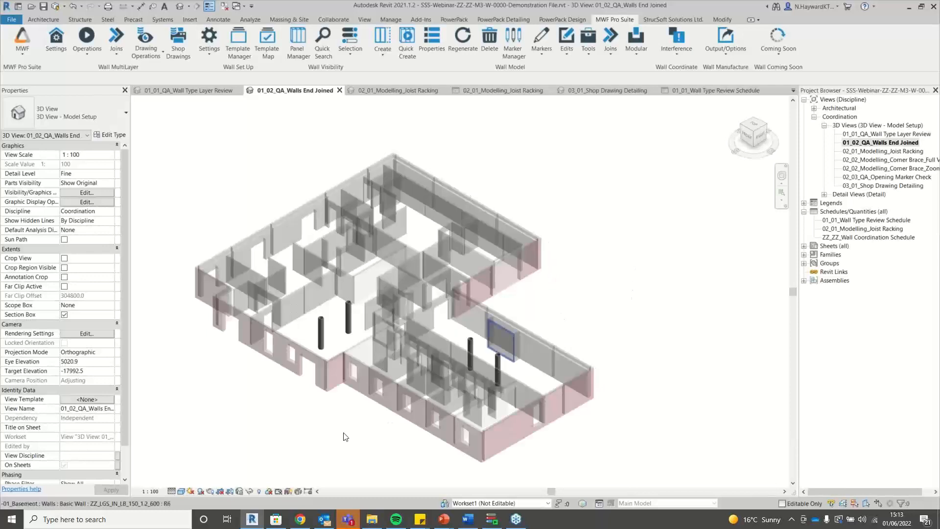
scroll(251, 424, "up", 3)
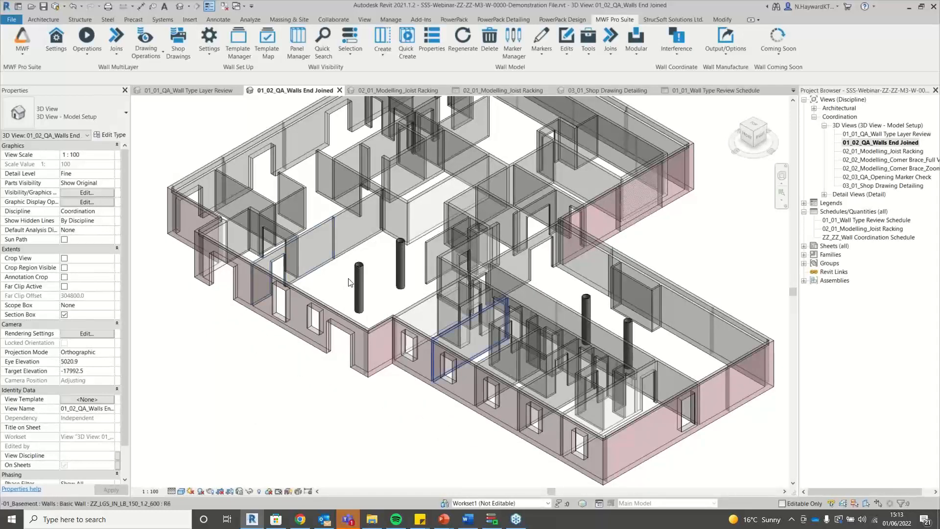
scroll(559, 194, "down", 3)
middle_click_drag(561, 195, 636, 207)
scroll(637, 201, "up", 1)
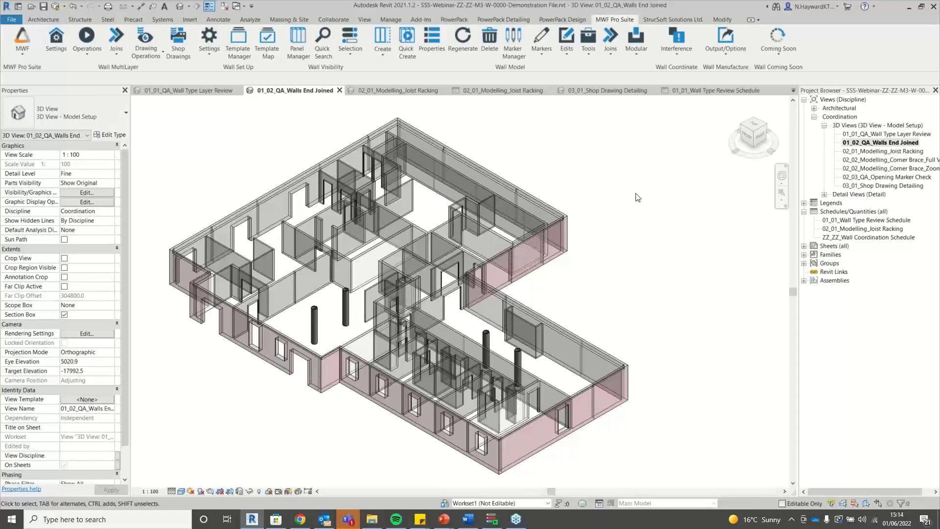
scroll(319, 432, "up", 3)
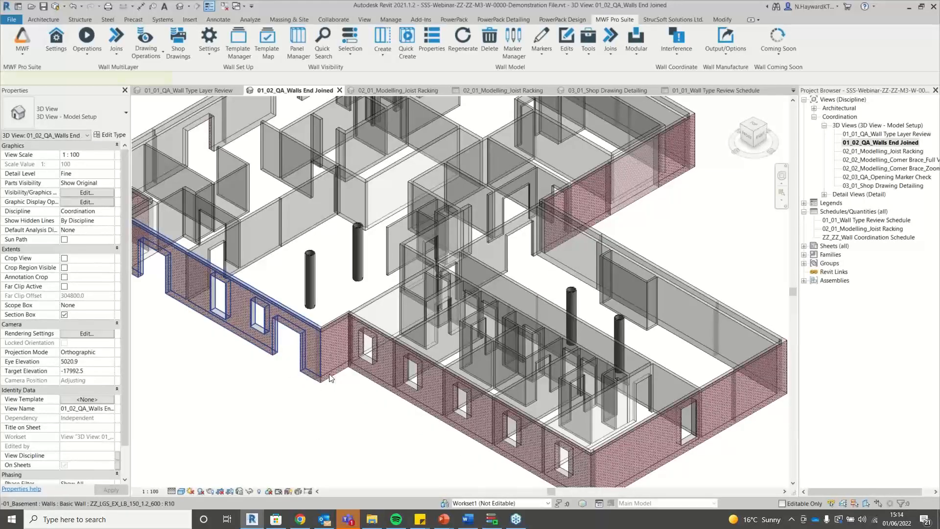
left_click(319, 375)
left_click(330, 375, "ctrl")
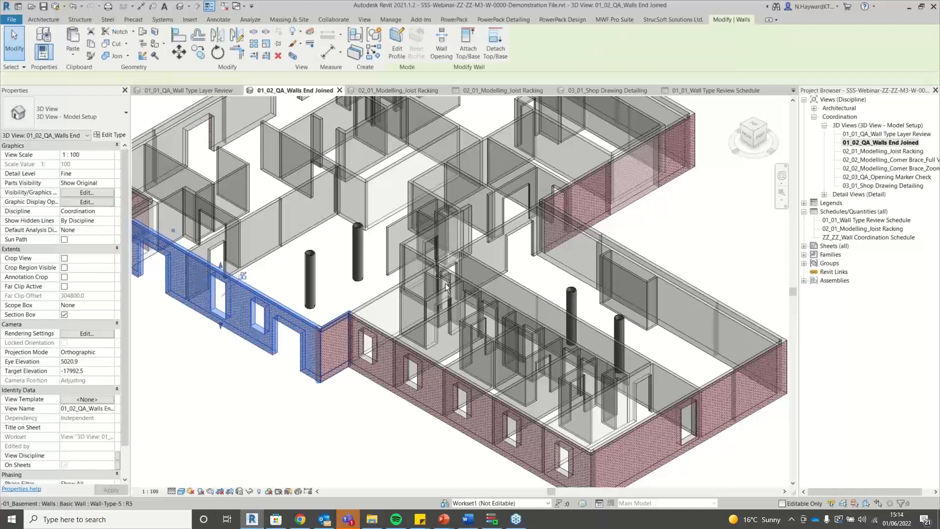
left_click(598, 19)
Auto Join the two selected brick walls using the Model AutoJoin rule set.
left_click(611, 53)
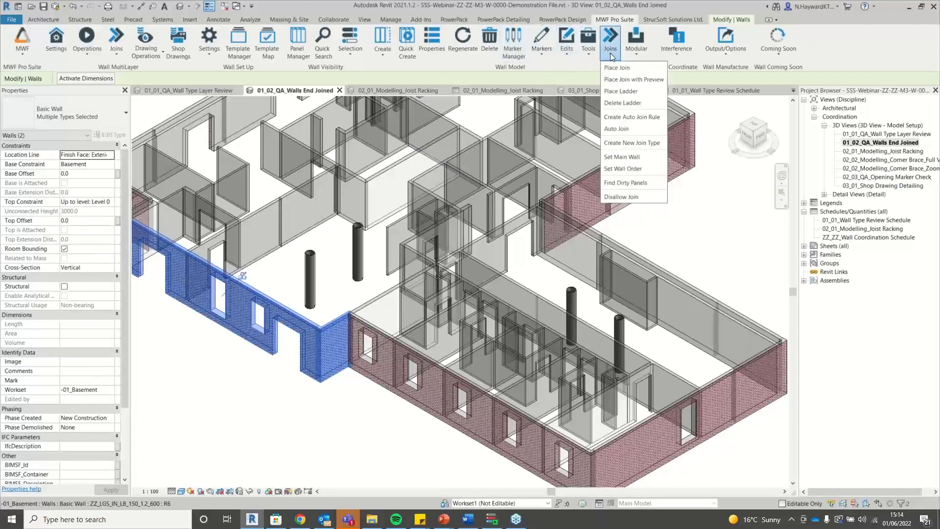
left_click(619, 129)
left_click(411, 257)
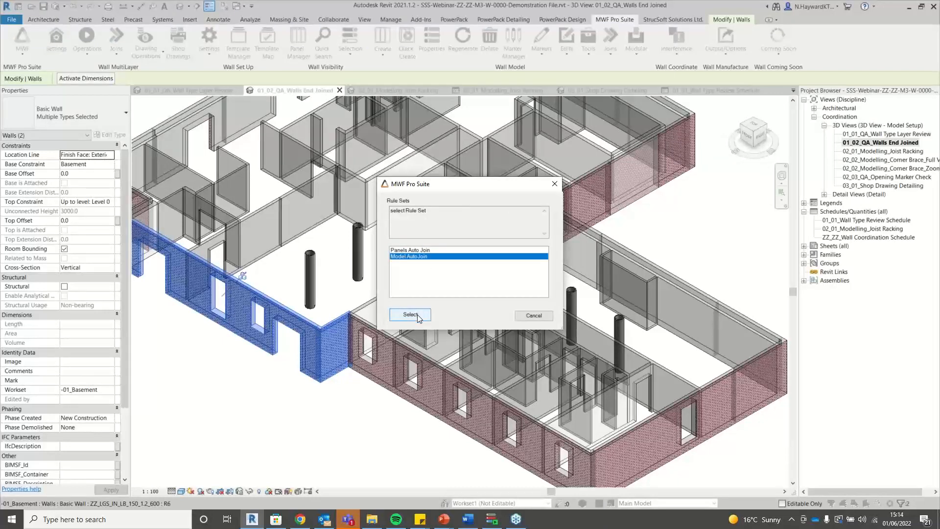
left_click(402, 314)
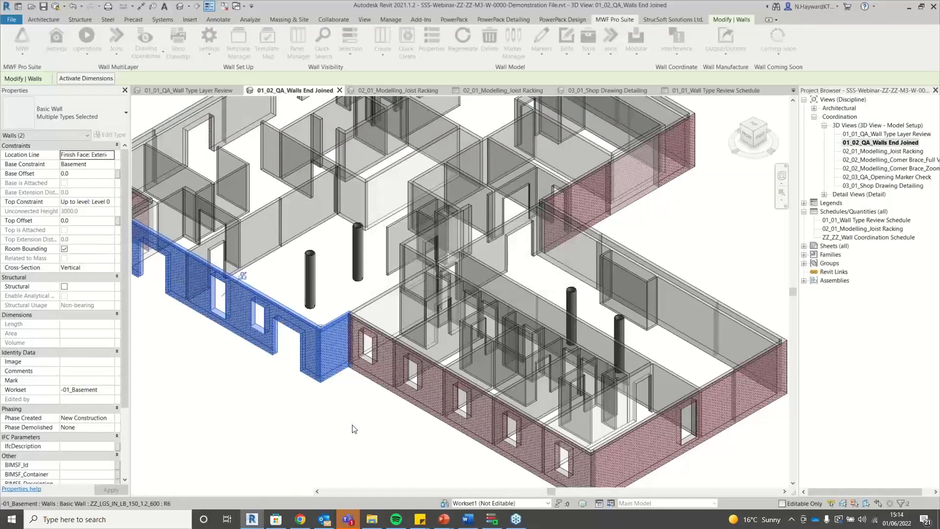
scroll(354, 429, "up", 4)
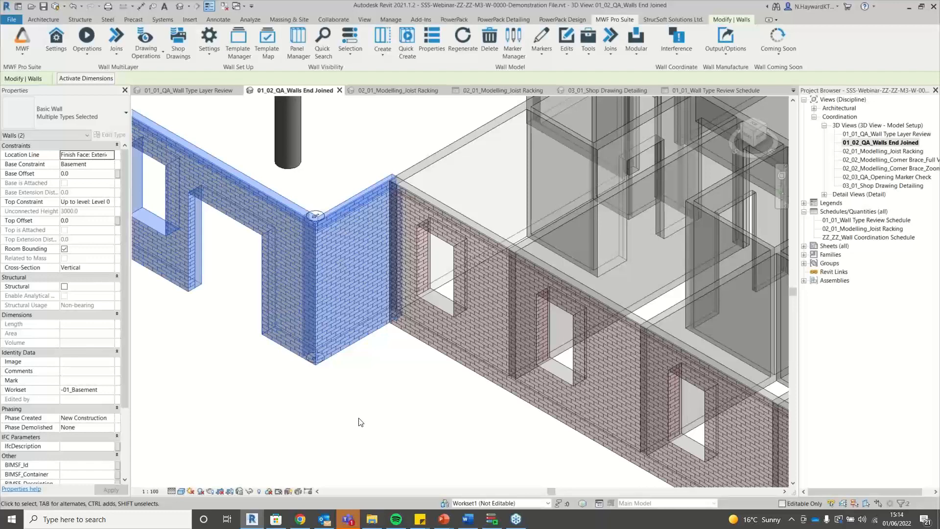
scroll(434, 439, "down", 5)
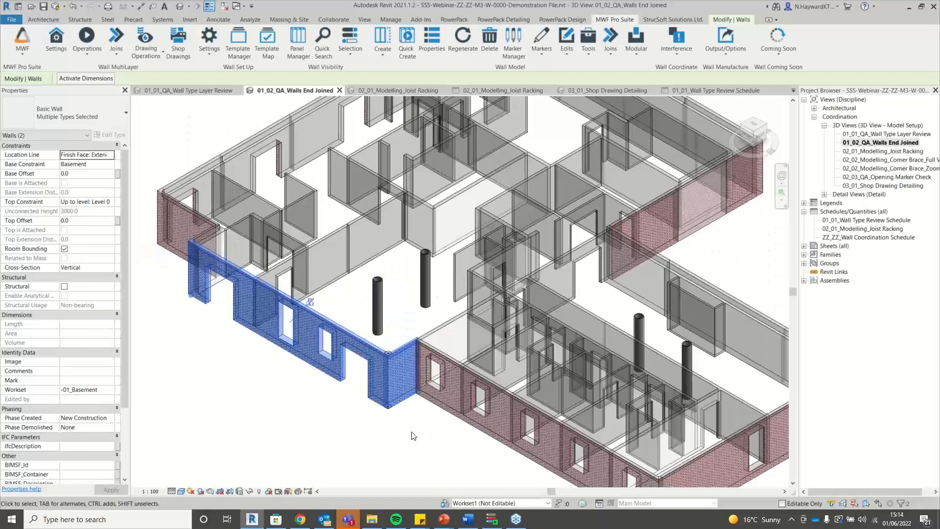
Restore Dynamo Player and return to its script list showing SSS-R21-QA-Walls-Ends Joined-V1.
left_click(492, 519)
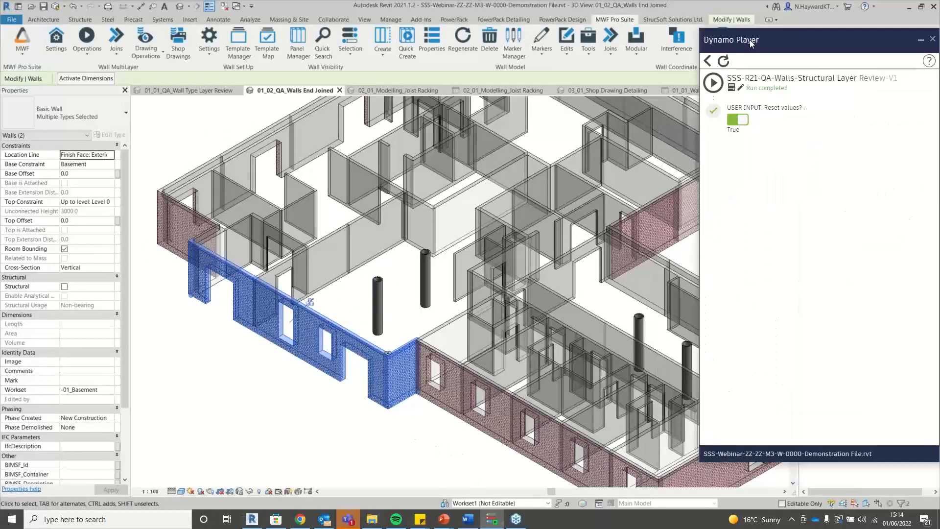
left_click(707, 60)
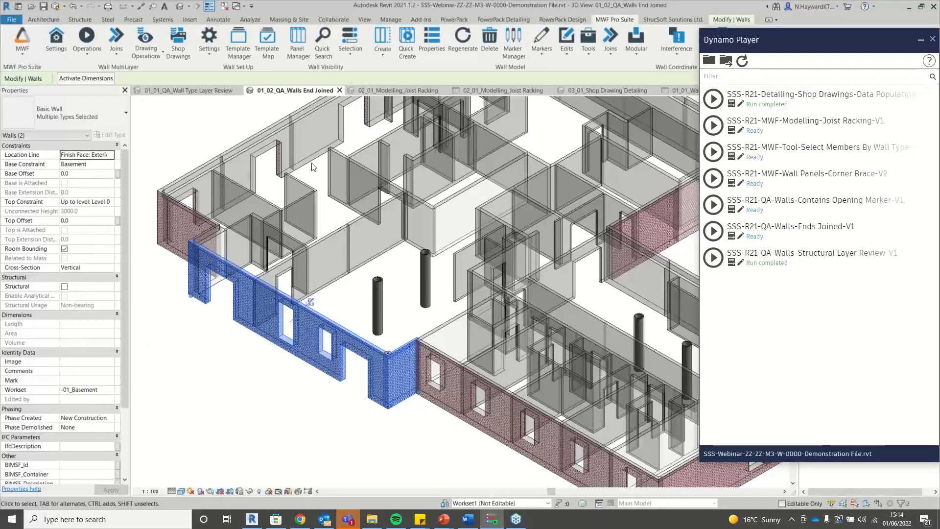
Select the grey interior wall and set Allow Join on its end.
scroll(330, 243, "up", 8)
scroll(364, 330, "down", 4)
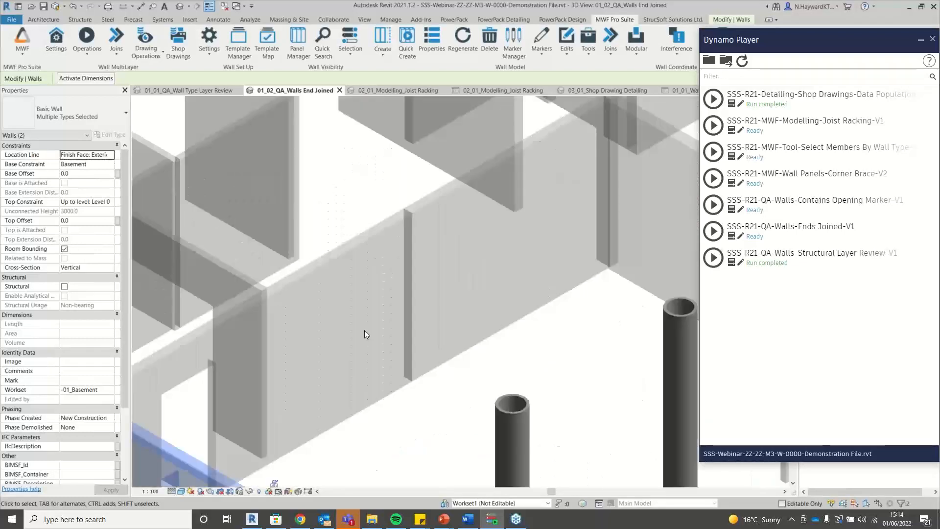
left_click(397, 367)
scroll(392, 371, "up", 3)
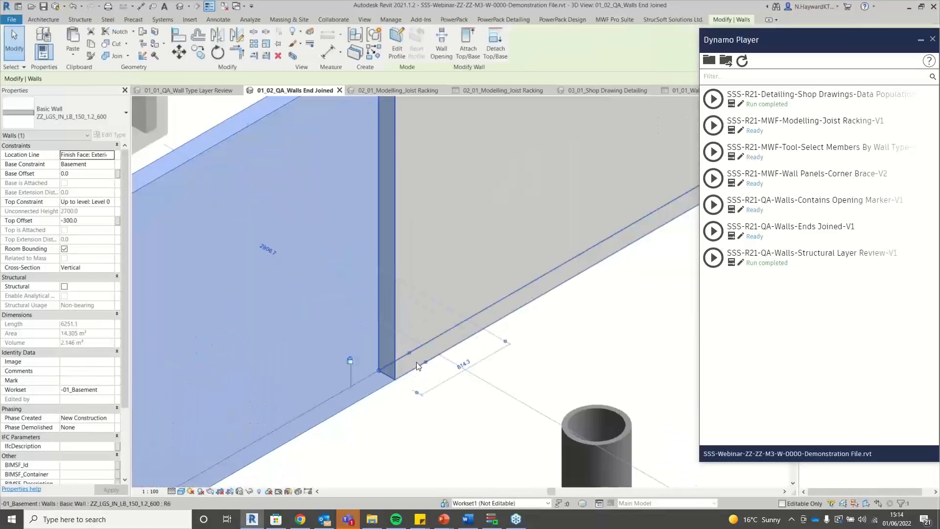
right_click(380, 375)
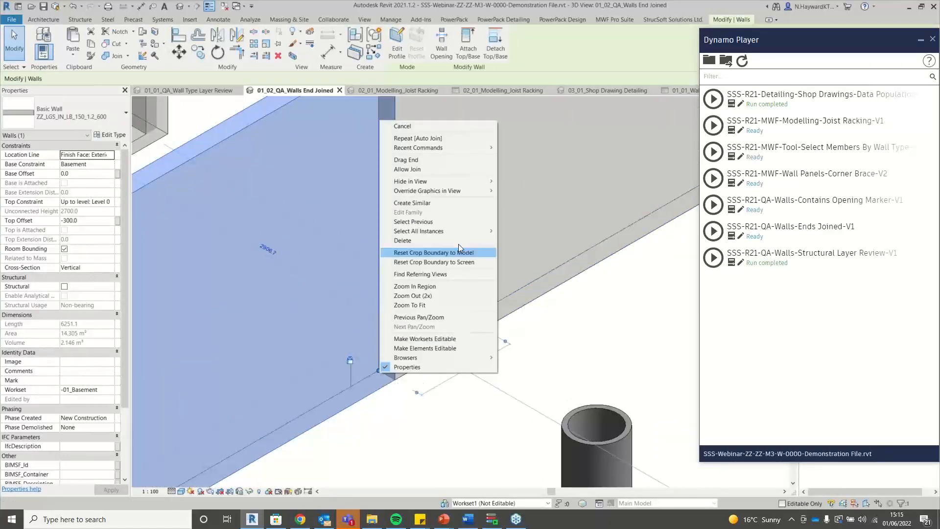
left_click(425, 169)
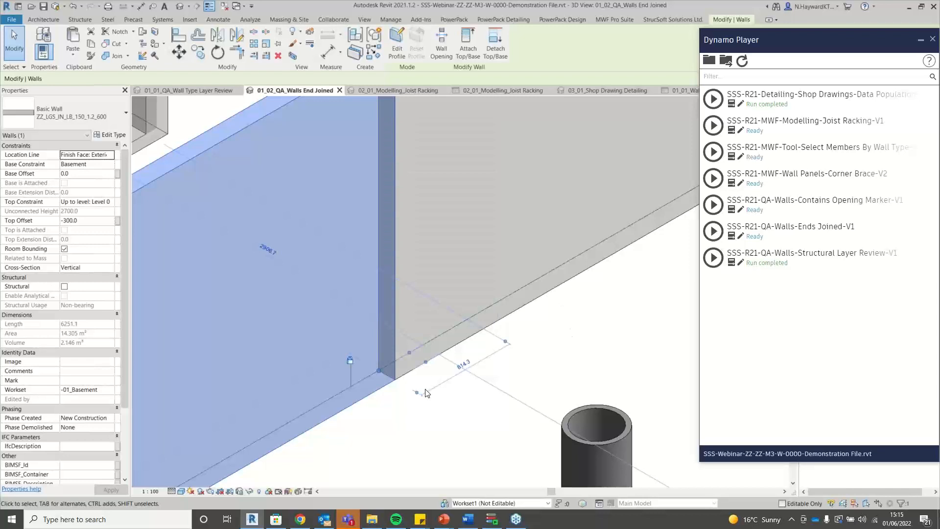
Crossing-select both walls and Auto Join them with the Model AutoJoin rule set.
scroll(450, 376, "down", 2)
scroll(449, 374, "down", 1)
left_click(498, 375)
left_click_drag(450, 389, 395, 351)
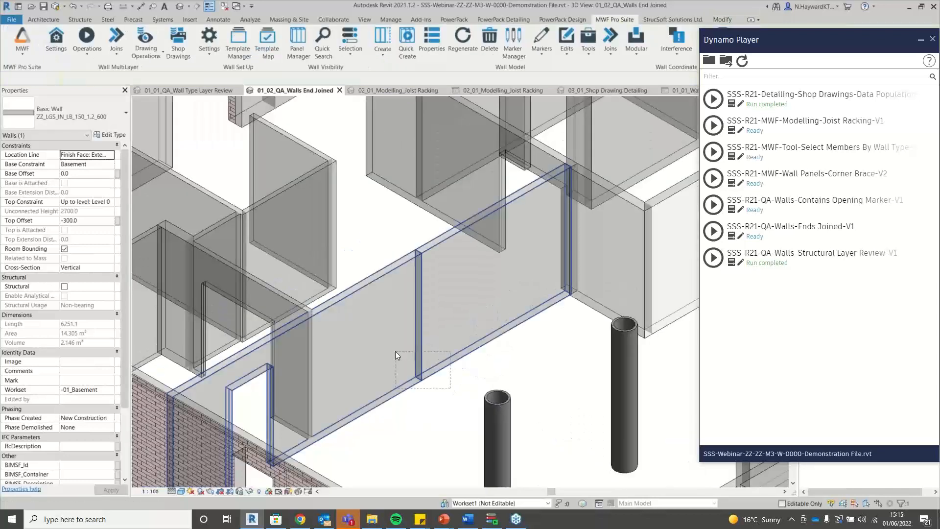
left_click(610, 44)
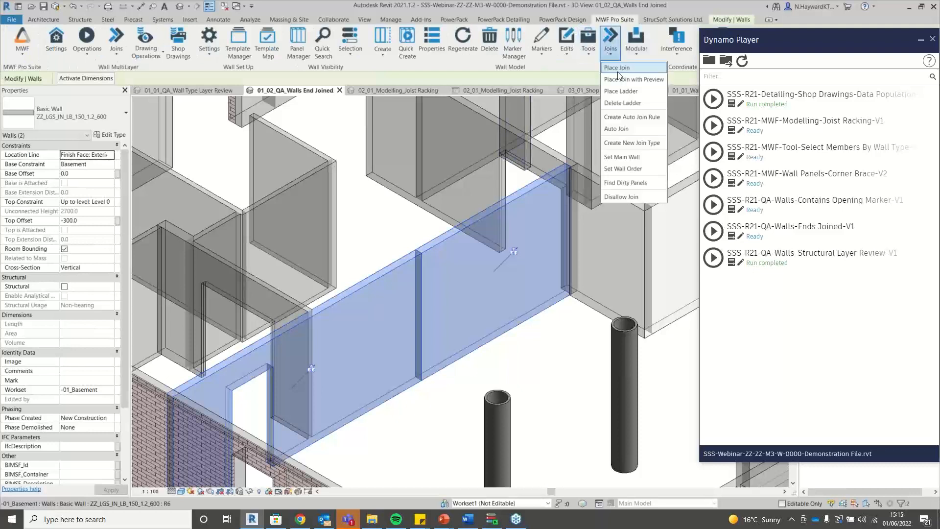
left_click(630, 129)
left_click(409, 256)
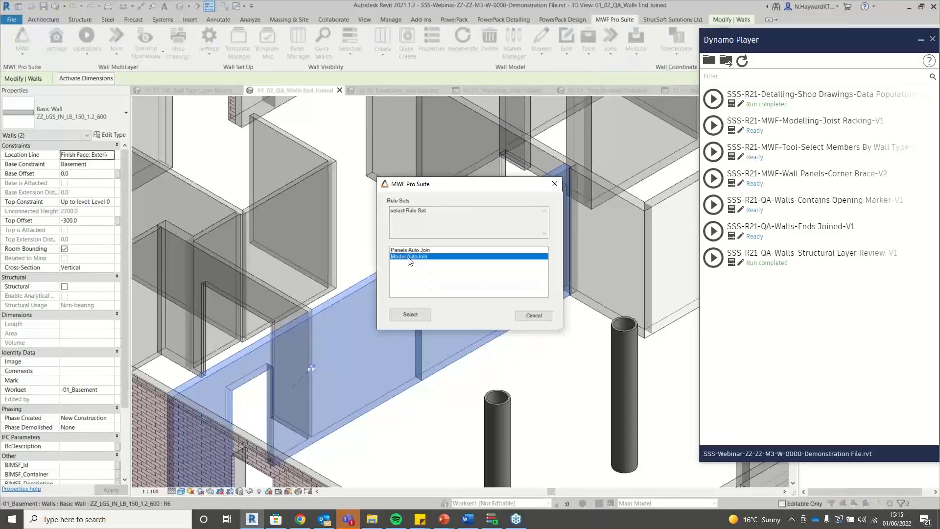
left_click(410, 314)
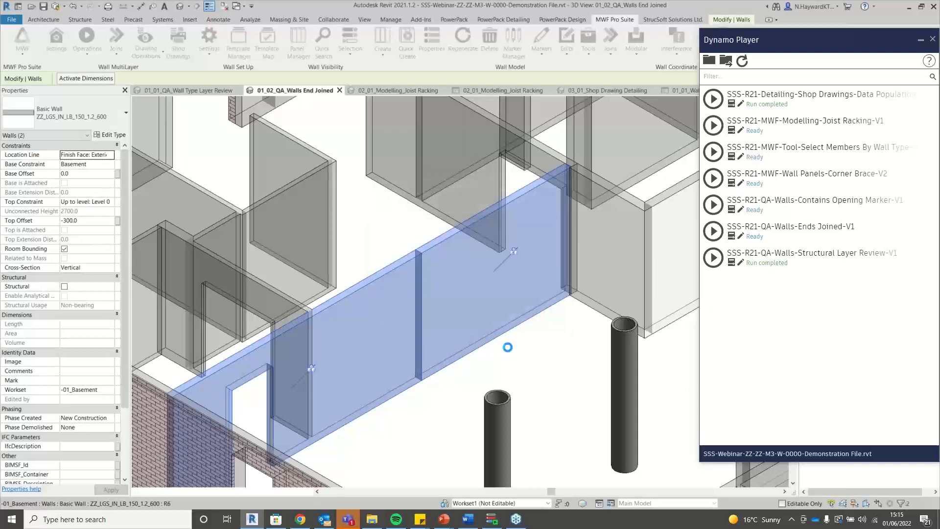
Deselect, then reselect both walls at the junction to inspect the joint.
left_click(458, 402)
scroll(431, 387, "up", 4)
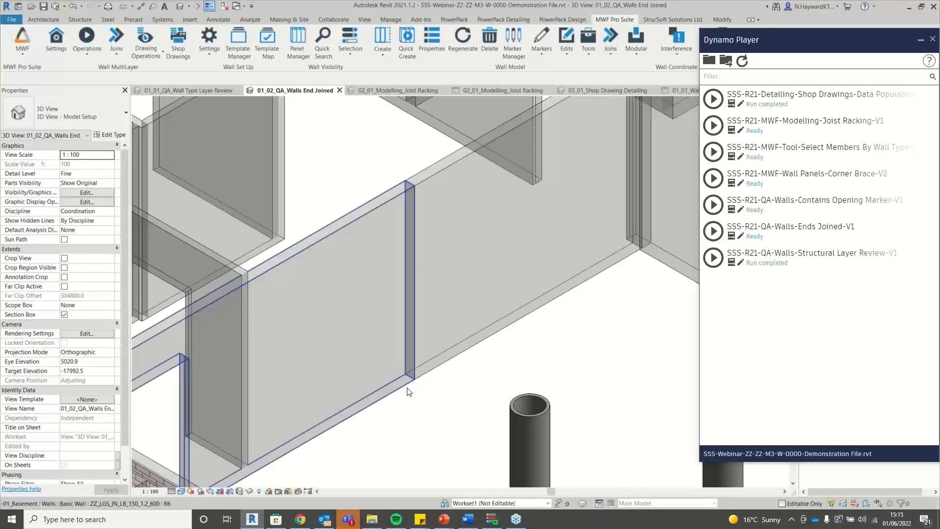
left_click_drag(426, 391, 407, 366)
Load the SSS-R21-QA-Walls-Ends Joined-V1 script's inputs in Dynamo Player, with Reset False.
scroll(434, 394, "down", 2)
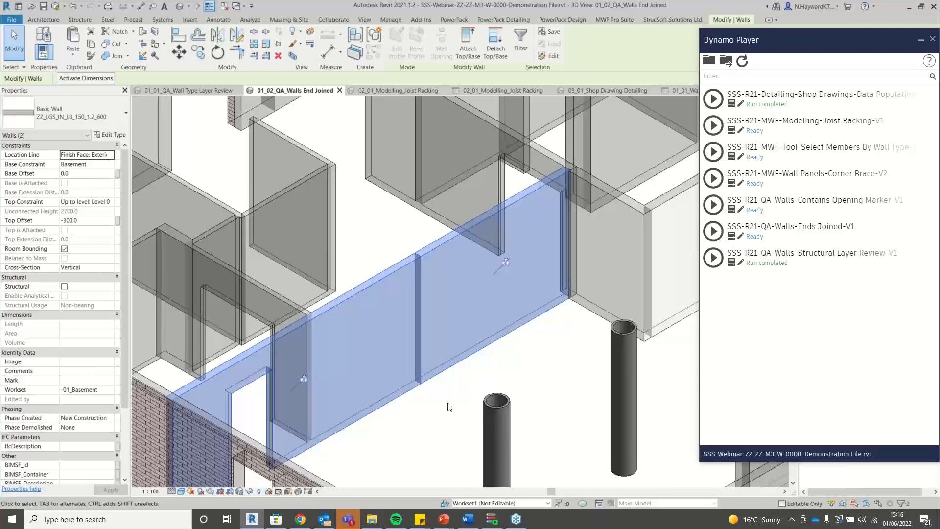
scroll(307, 349, "down", 5)
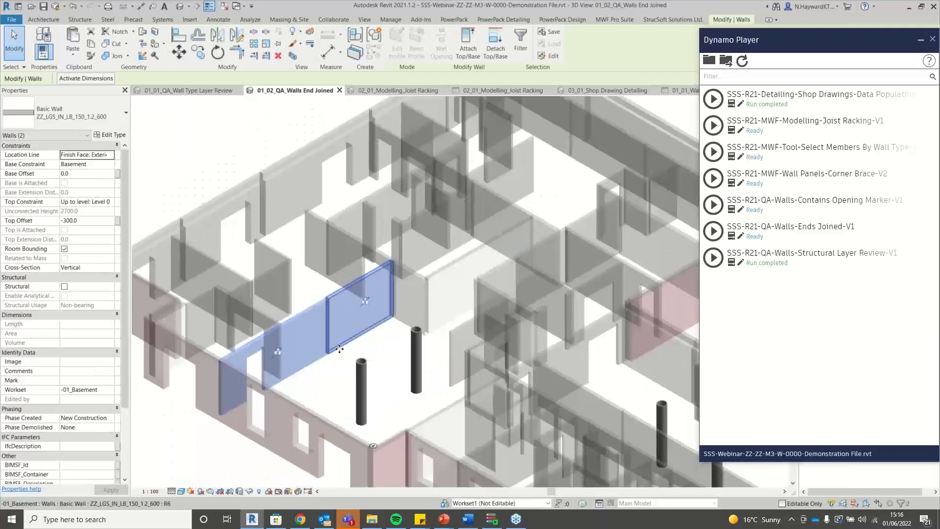
scroll(339, 348, "down", 2)
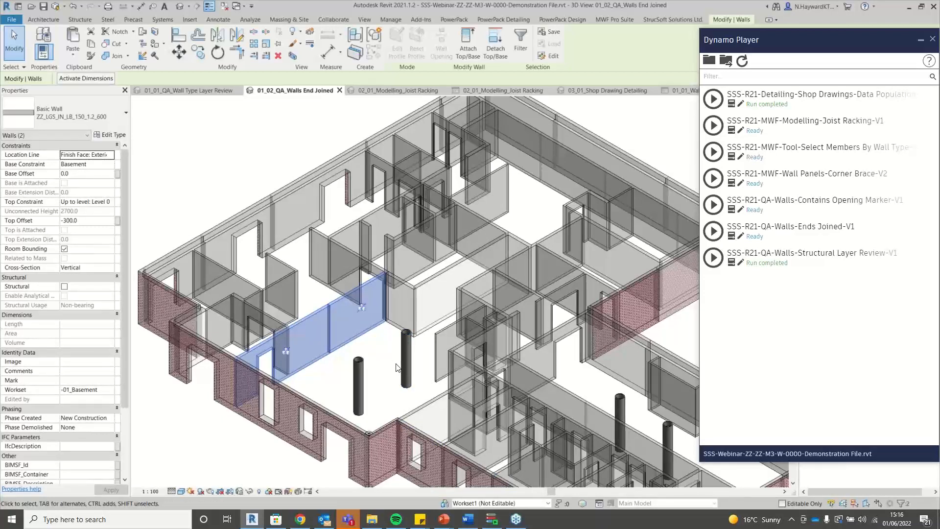
left_click(731, 236)
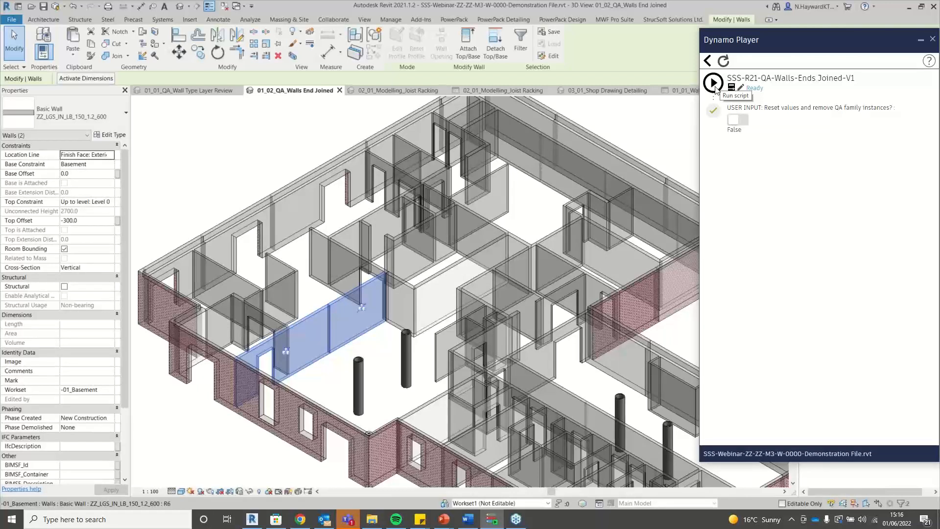
left_click(715, 87)
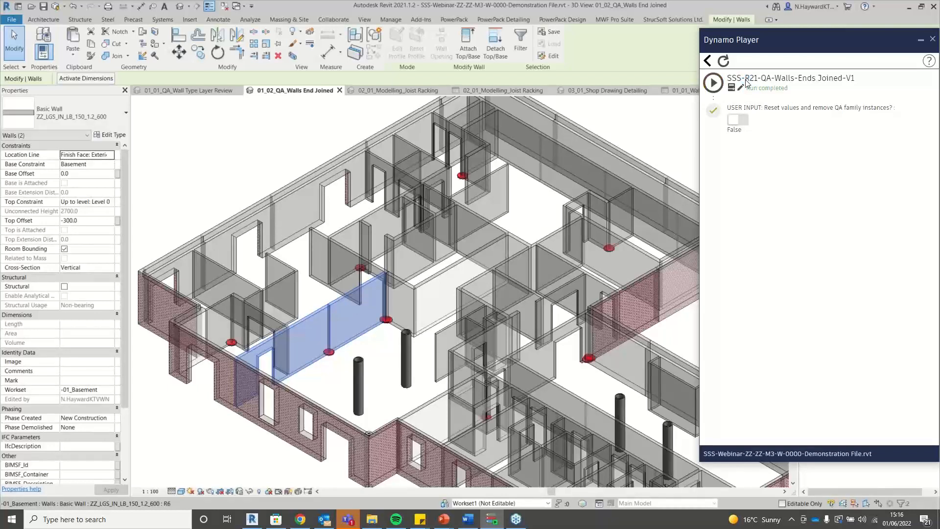
scroll(331, 366, "up", 5)
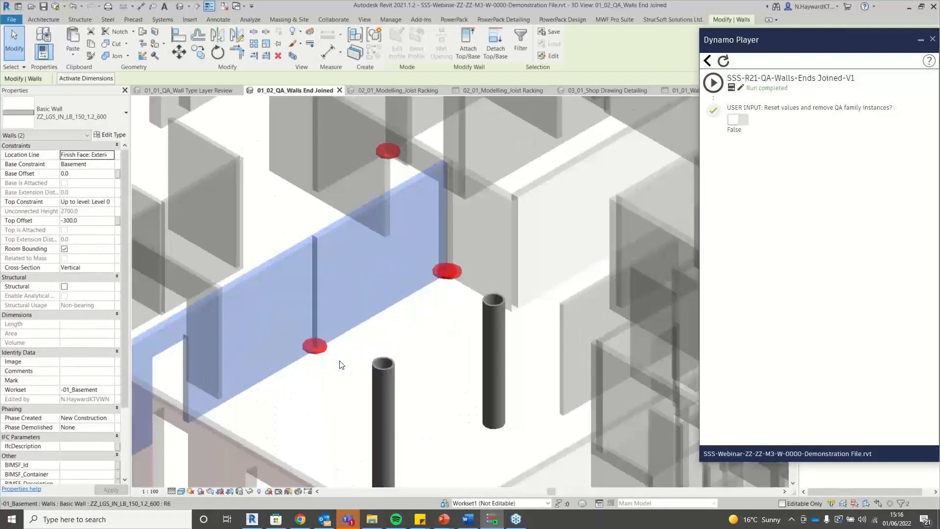
scroll(421, 328, "down", 4)
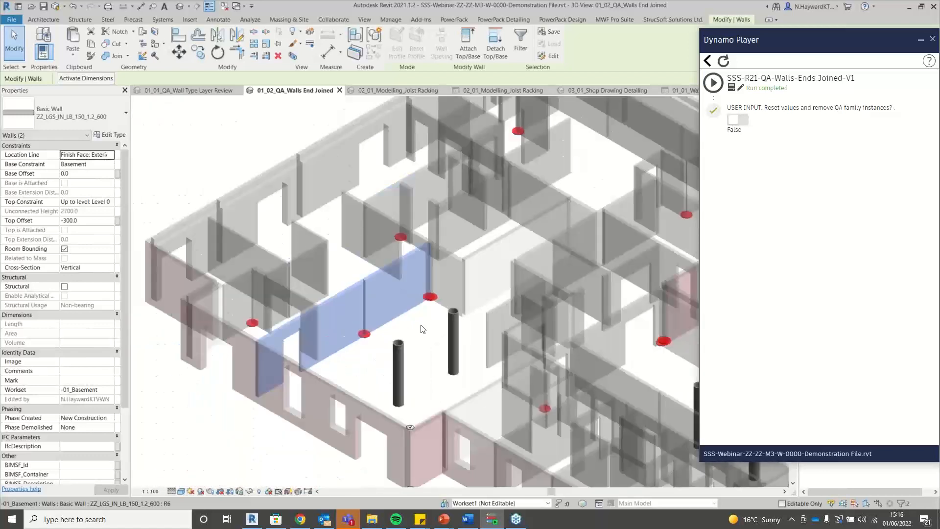
scroll(422, 329, "down", 1)
mouse_move(422, 329)
middle_mouse_down("shift")
mouse_move(308, 341)
mouse_move(433, 325)
middle_mouse_up("shift")
scroll(434, 321, "up", 2)
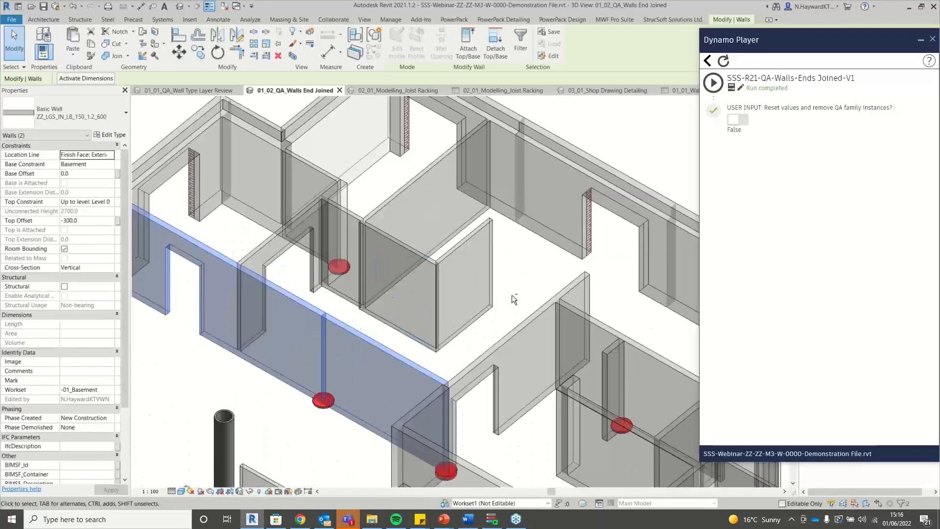
middle_click_drag(512, 294, 552, 243, "shift")
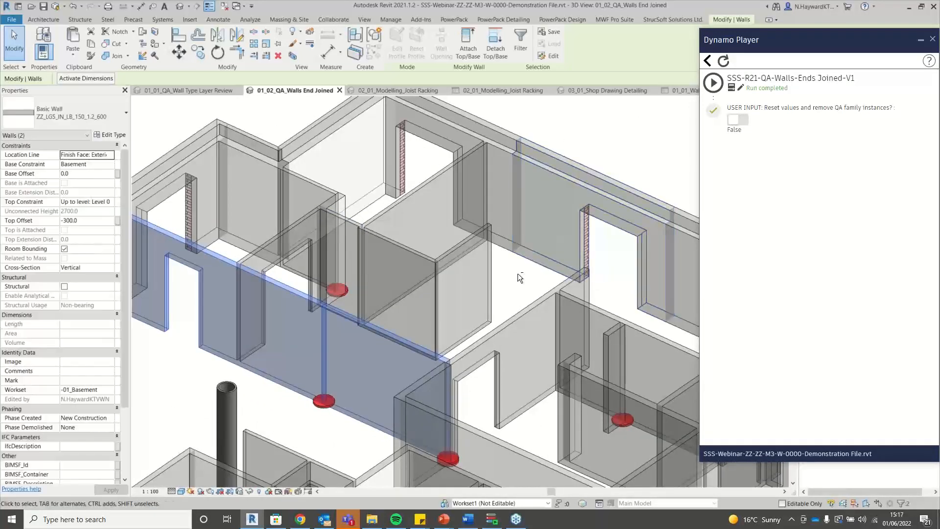
middle_click_drag(519, 274, 513, 344, "shift")
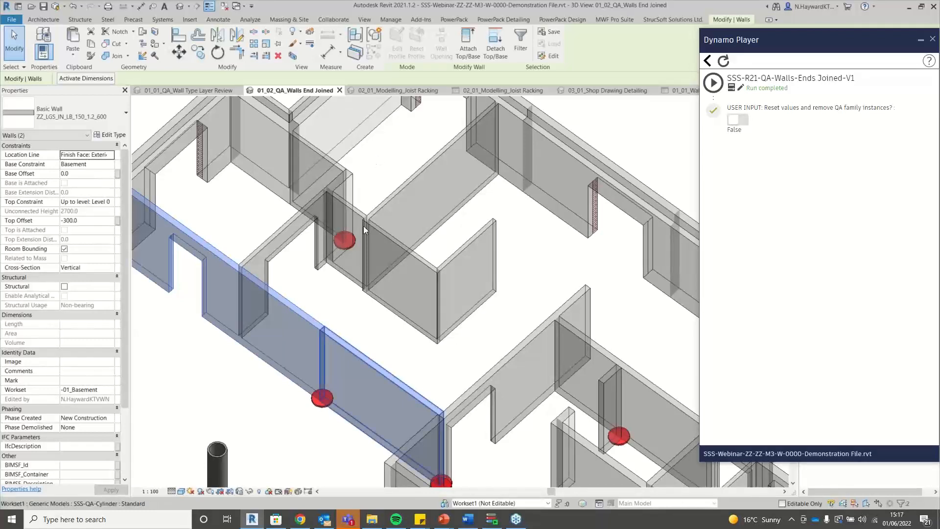
Select one wall panel to check its SSS-QA parameters, then close Dynamo Player.
left_click(364, 328)
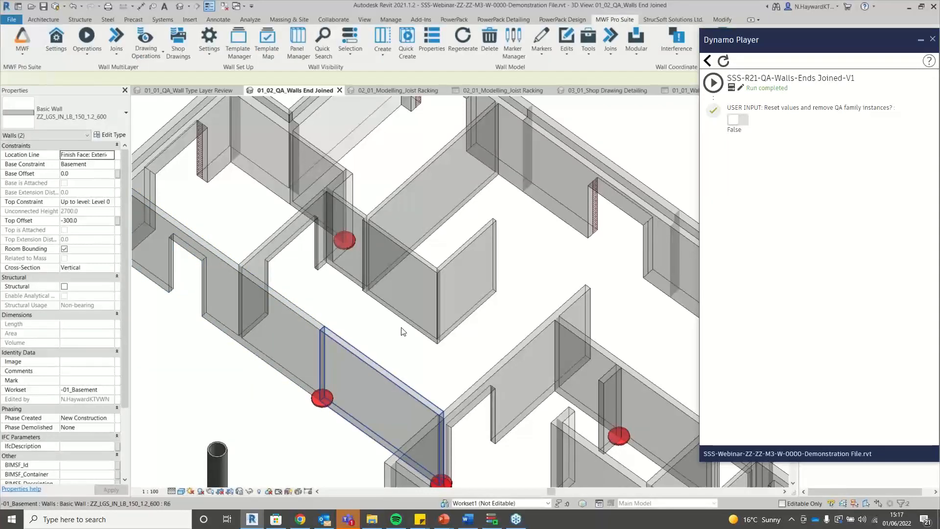
left_click(382, 379)
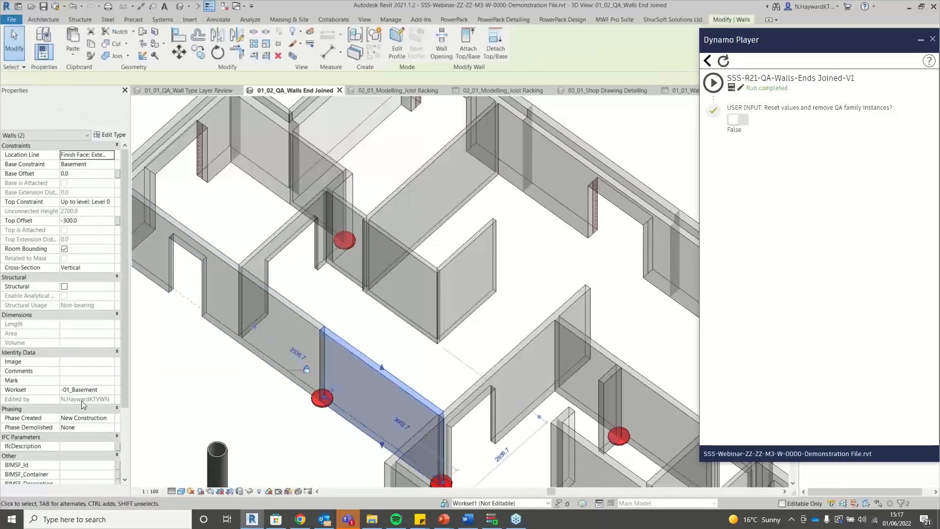
scroll(80, 401, "down", 5)
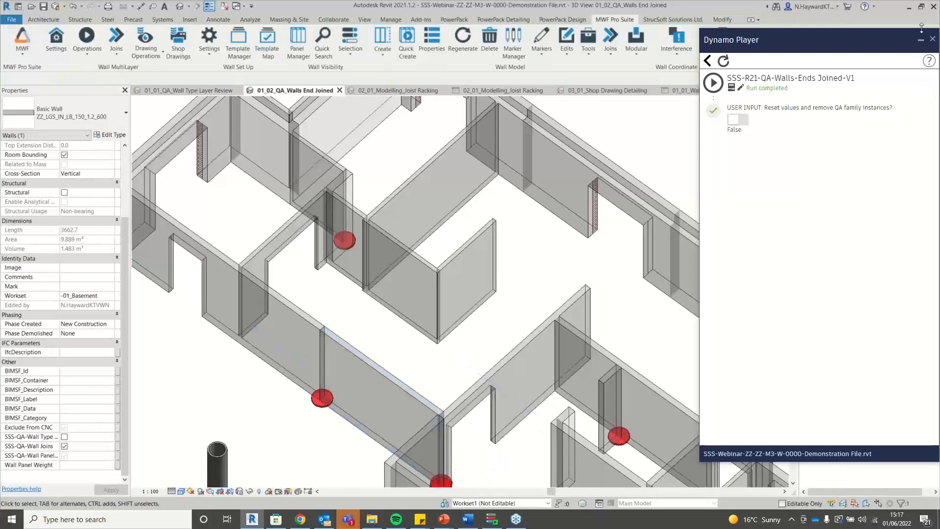
left_click(932, 39)
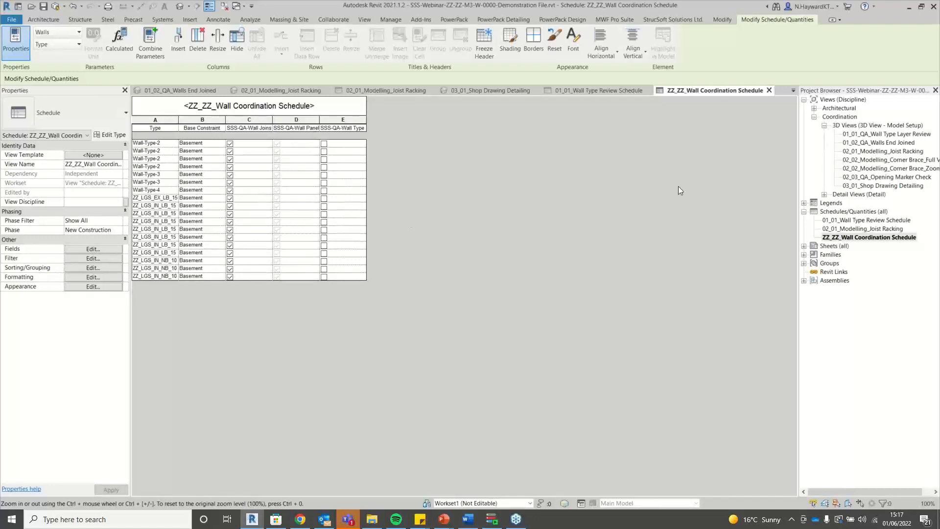
Reopen the 01_02_QA_Walls End Joined 3D view and switch to the TOP ViewCube view.
double_click(892, 143)
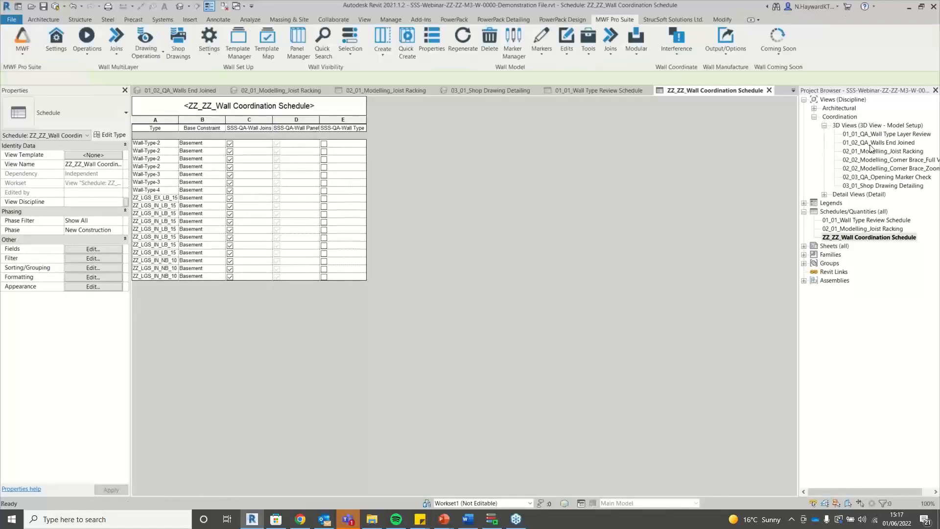
scroll(395, 267, "down", 4)
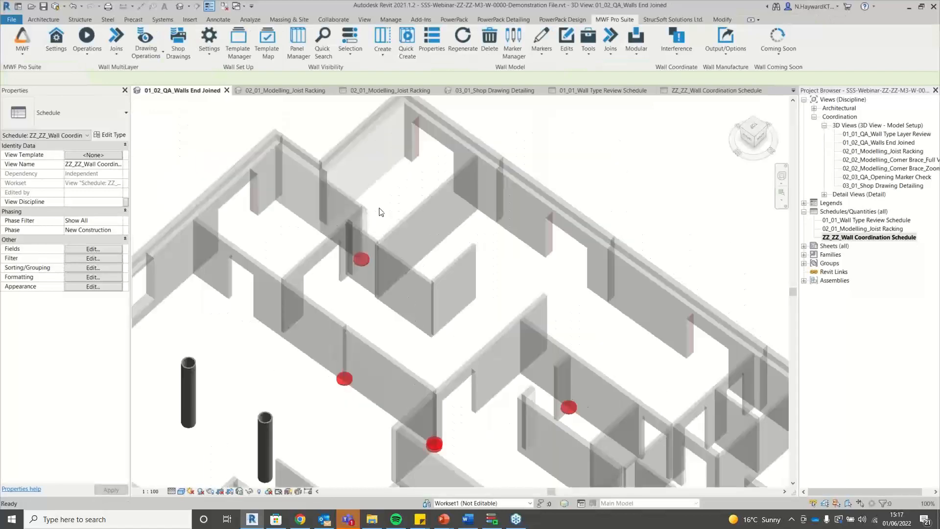
scroll(366, 384, "up", 6)
scroll(365, 384, "up", 2)
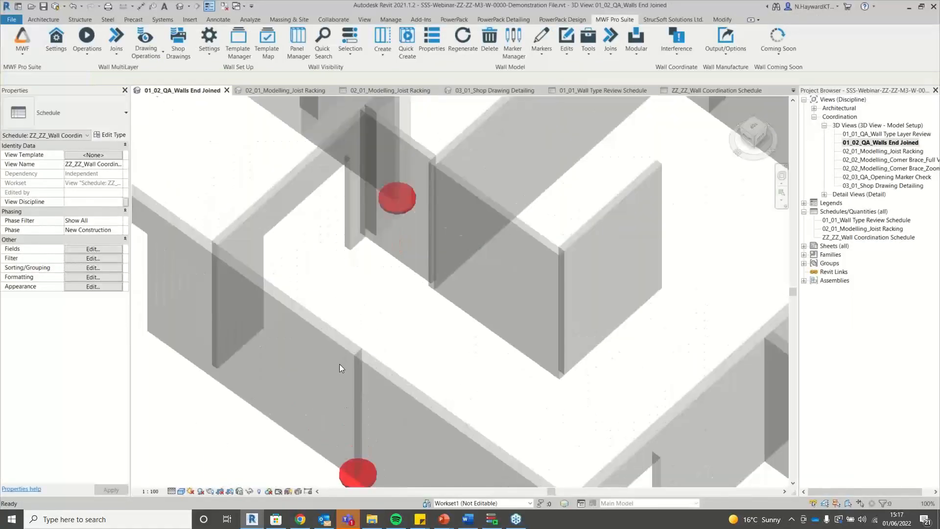
scroll(343, 362, "down", 1)
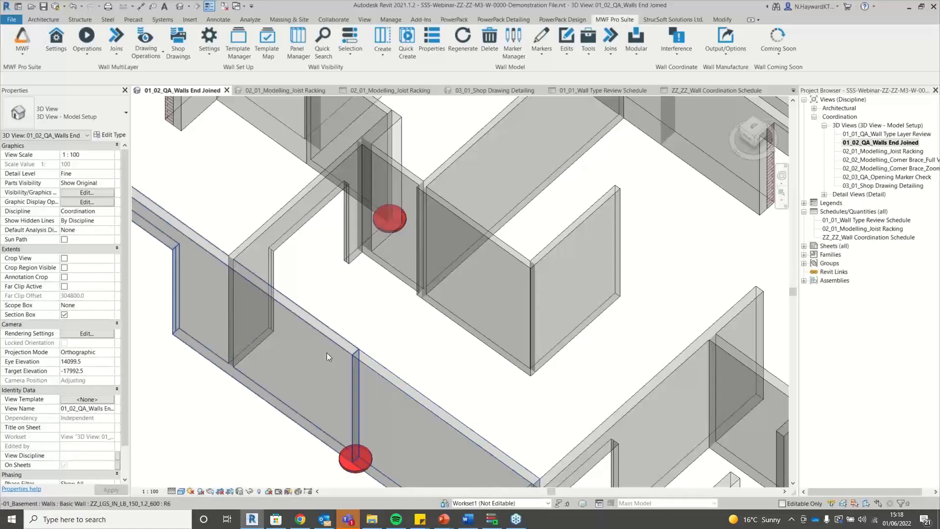
scroll(346, 420, "down", 2)
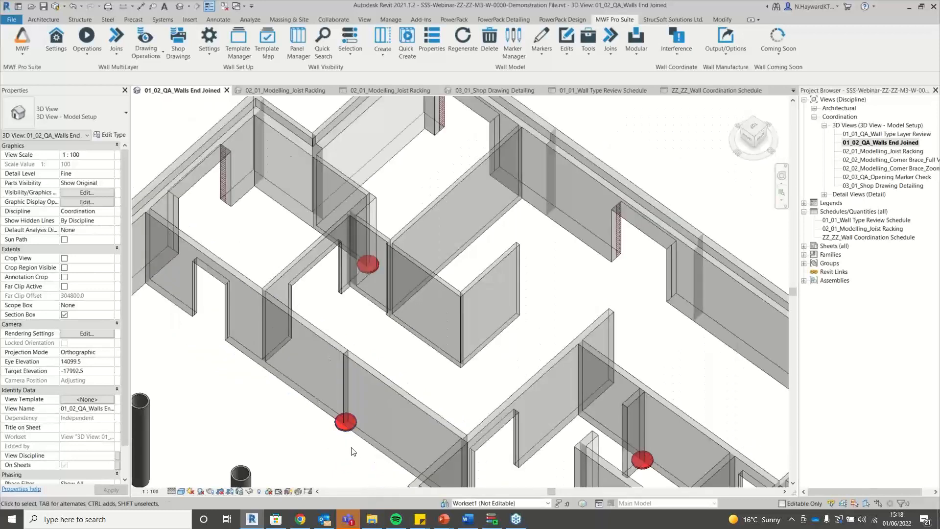
scroll(352, 448, "up", 5)
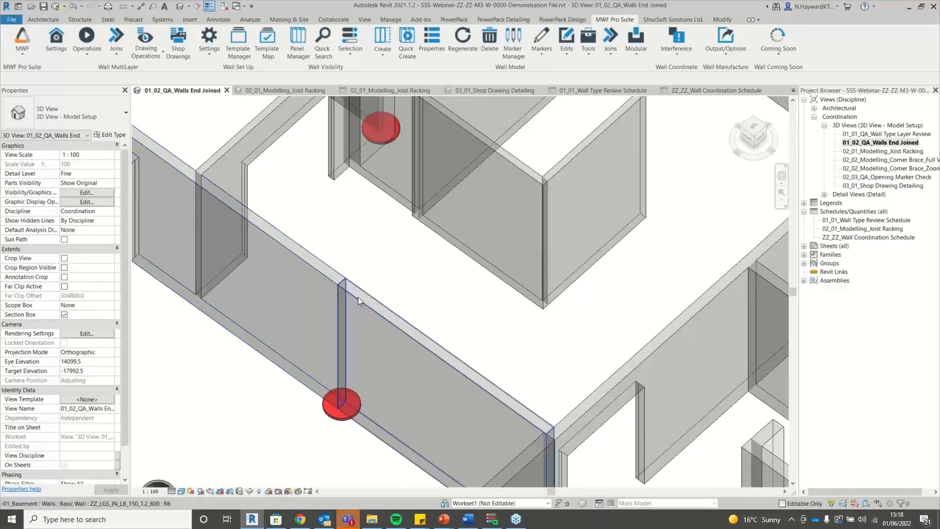
scroll(368, 330, "down", 5)
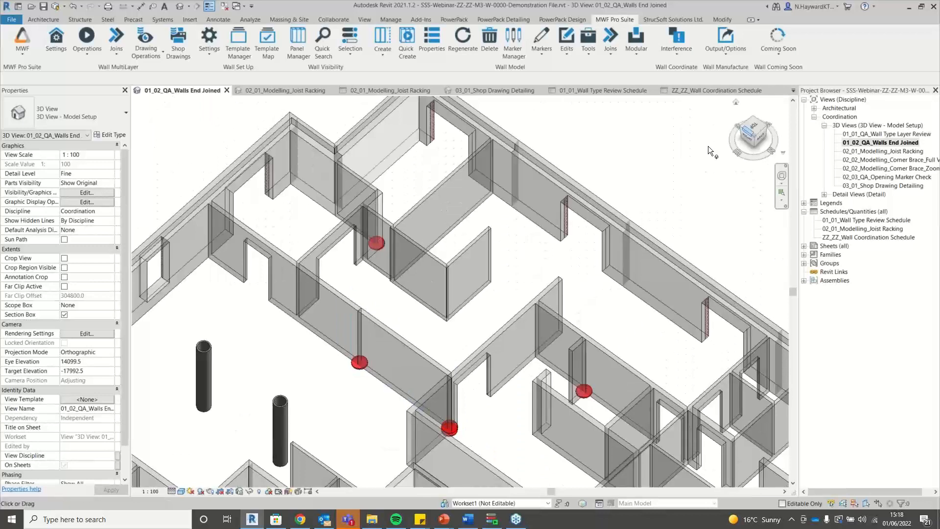
left_click(752, 130)
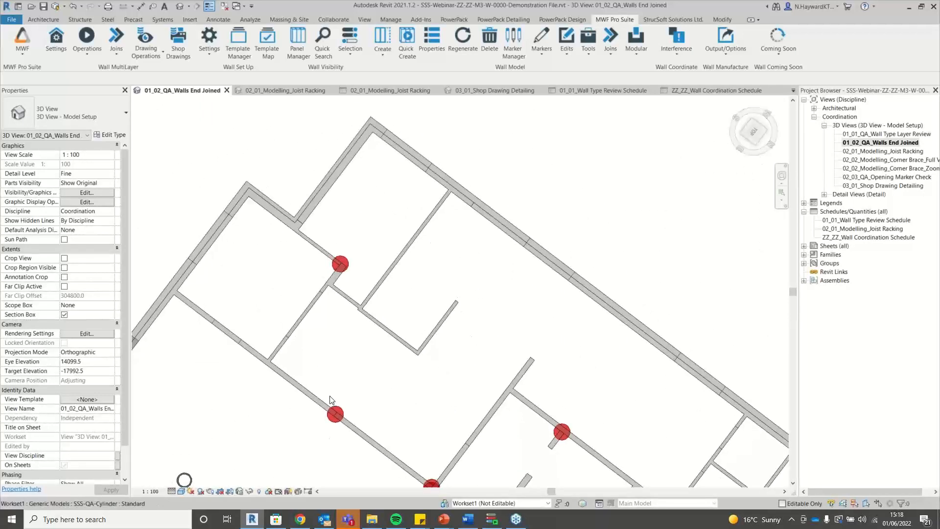
scroll(333, 431, "up", 4)
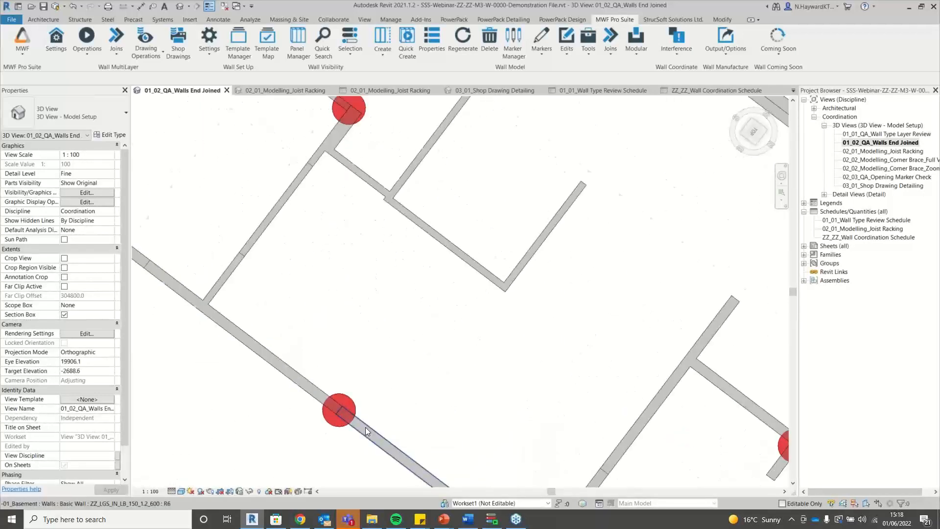
scroll(367, 431, "down", 2)
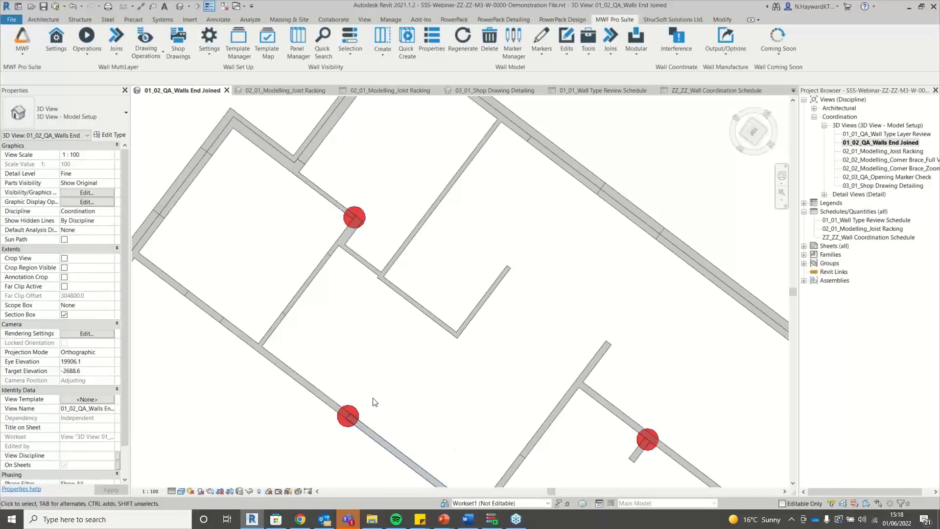
Disallow the join at the end of the wall under the red QA marker.
scroll(352, 213, "up", 5)
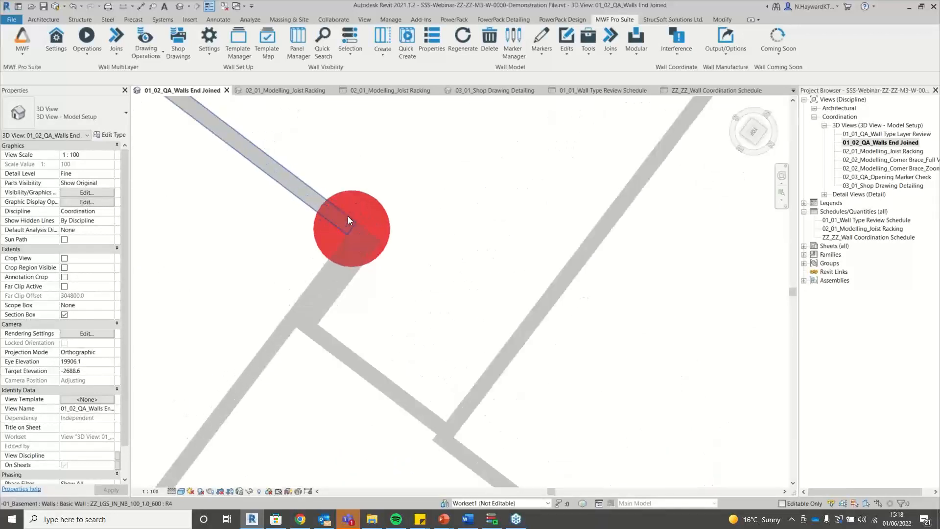
scroll(349, 220, "up", 3)
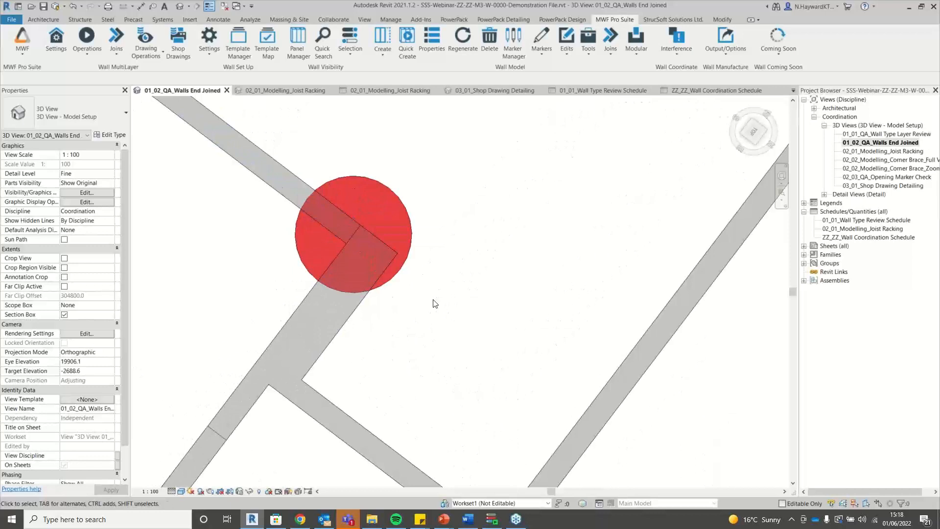
scroll(404, 265, "up", 2)
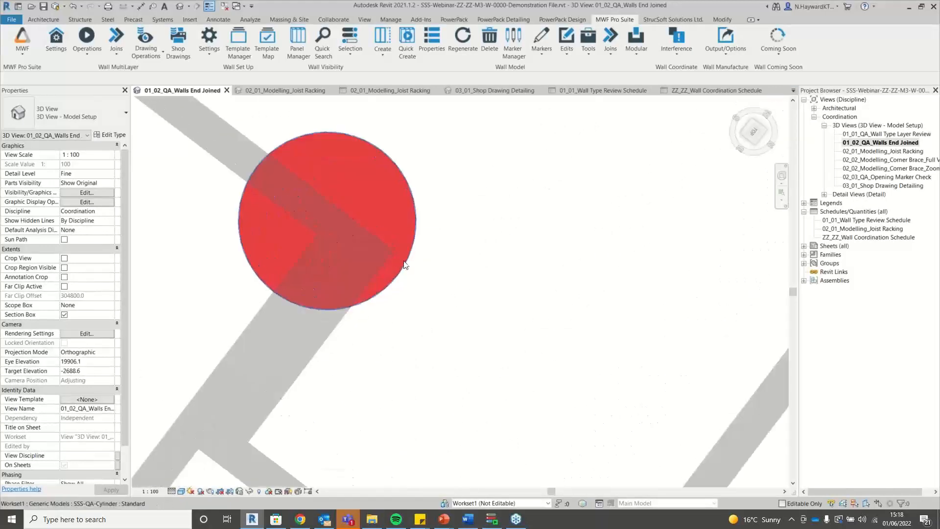
left_click(383, 259)
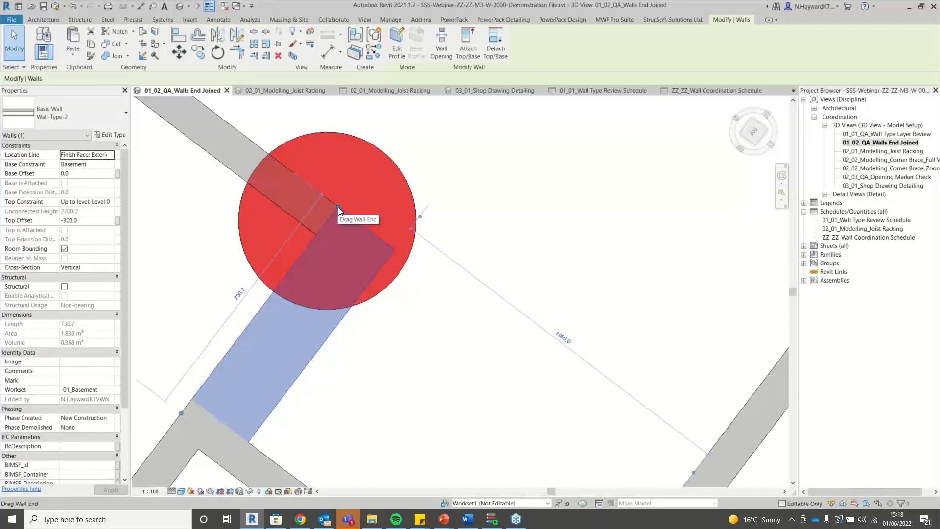
right_click(338, 207)
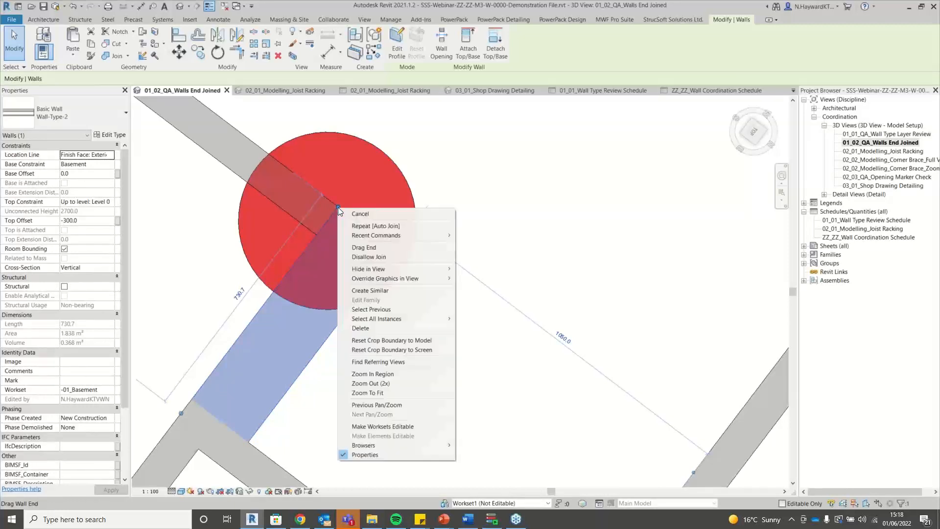
left_click(396, 256)
Allow the adjoining upper-left wall's end to join, forming a clean corner.
left_click(218, 163)
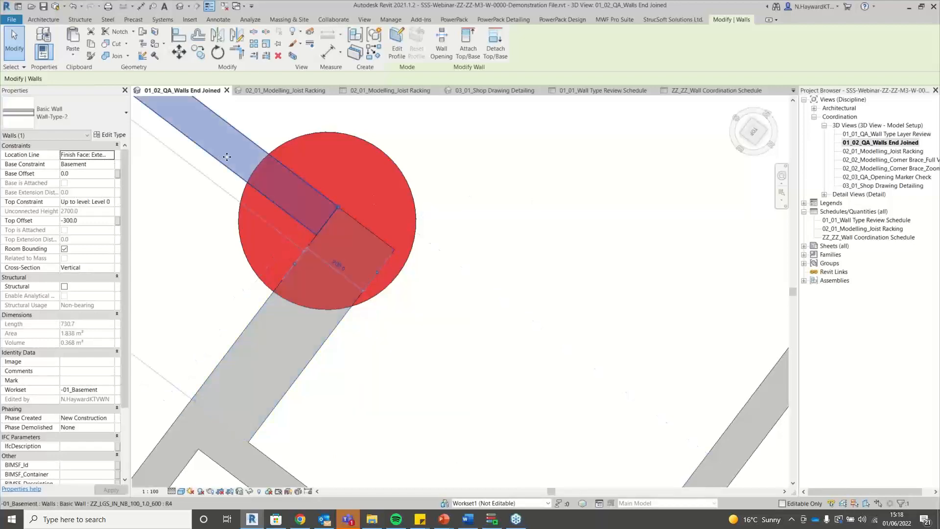
right_click(338, 207)
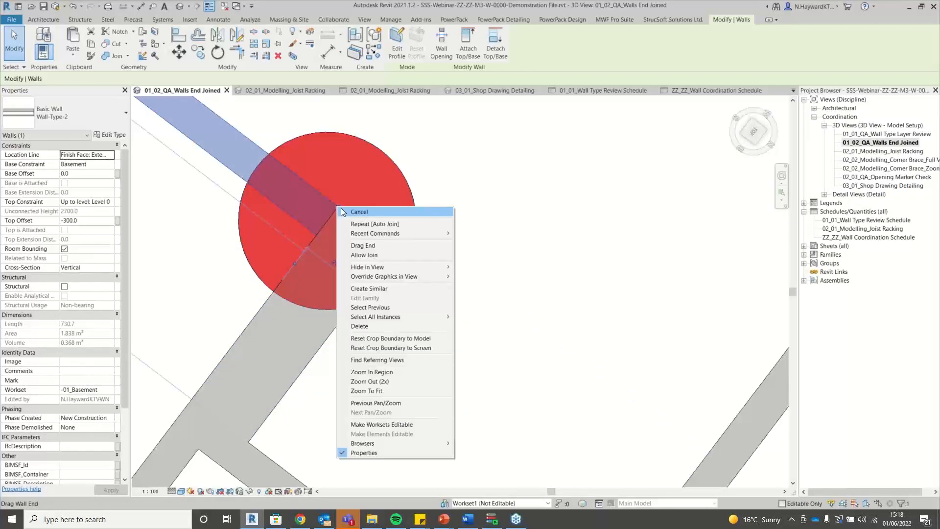
left_click(386, 256)
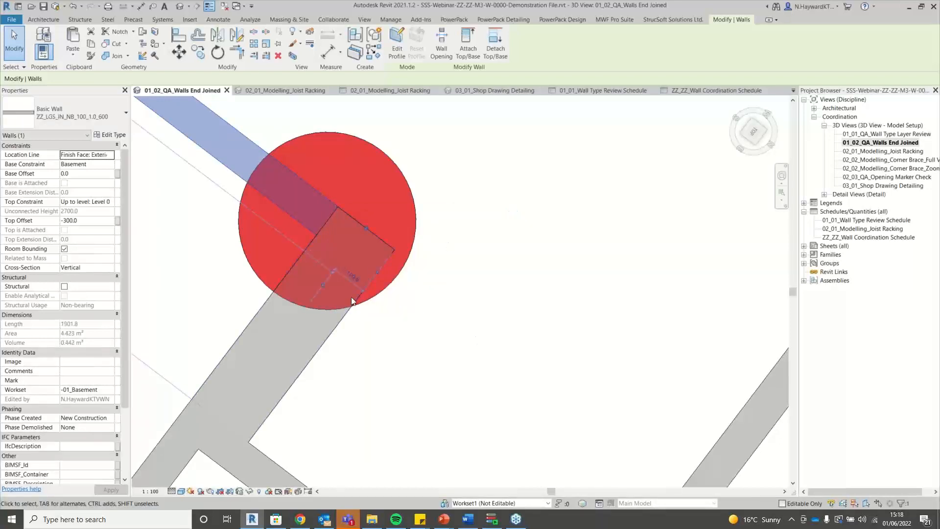
key("Escape")
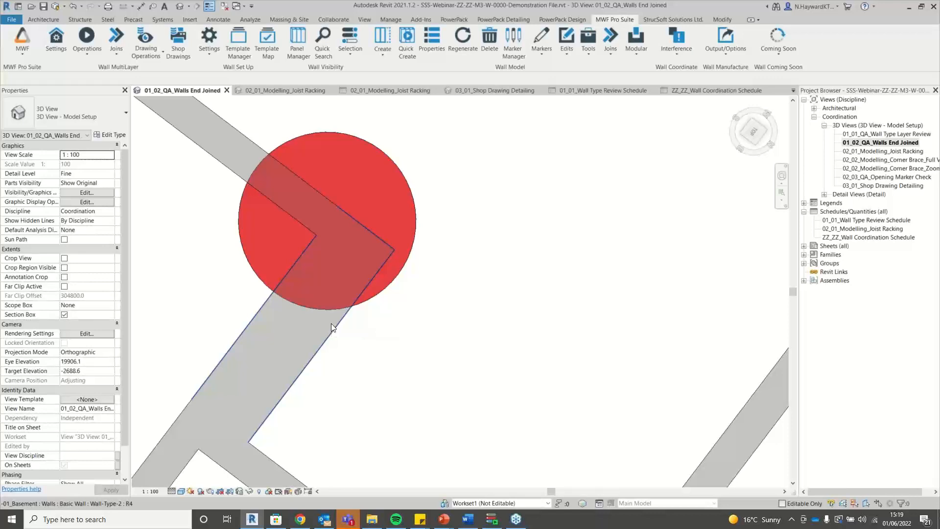
Rerun SSS-R21-QA-Walls-Ends Joined-V1 with Reset set to True from an isometric view, then minimise Dynamo Player.
scroll(448, 303, "down", 6)
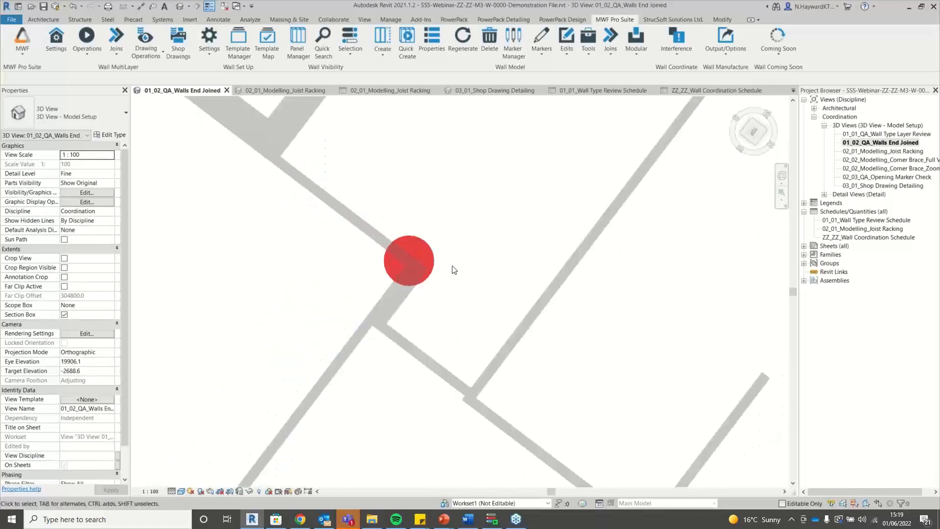
left_click(766, 122)
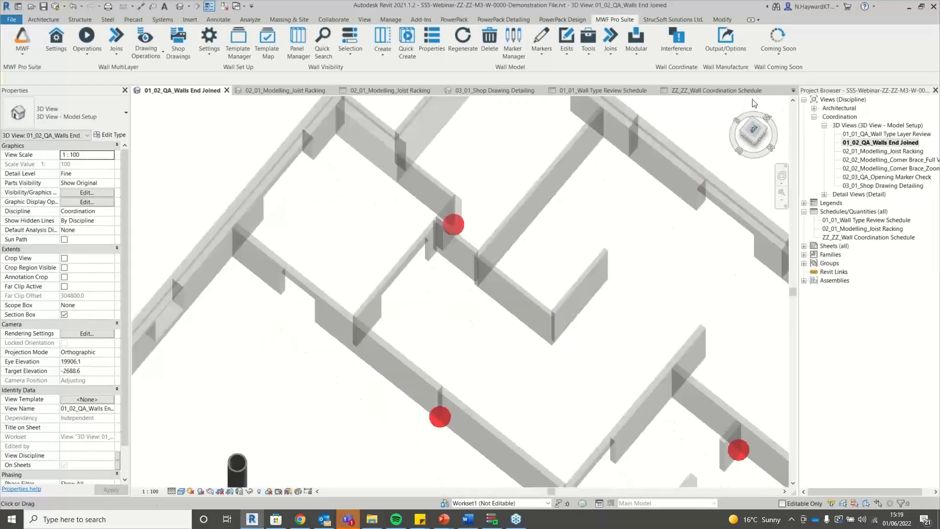
left_click(492, 520)
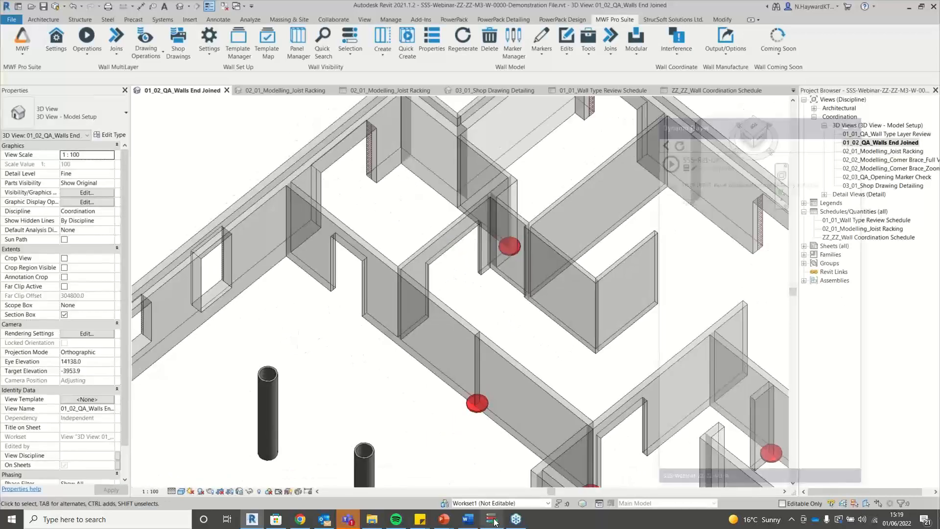
left_click(491, 520)
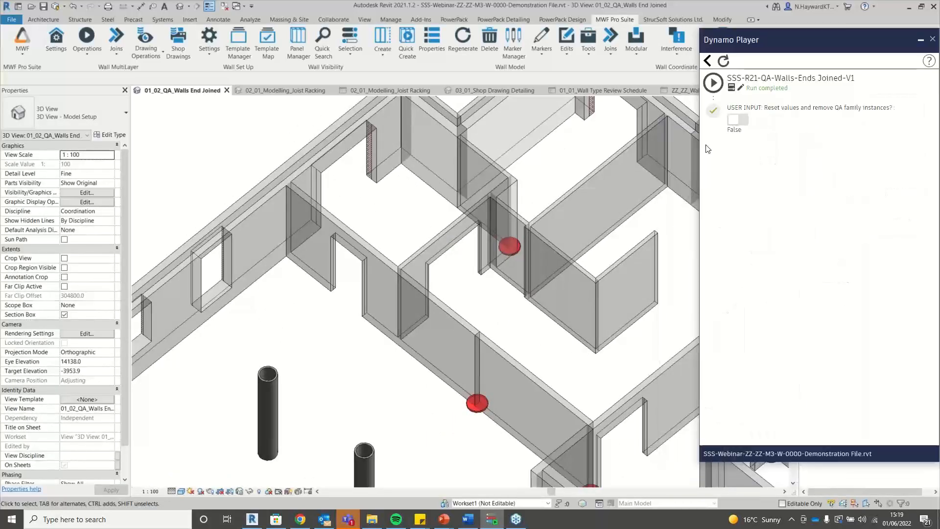
left_click(718, 82)
left_click(722, 82)
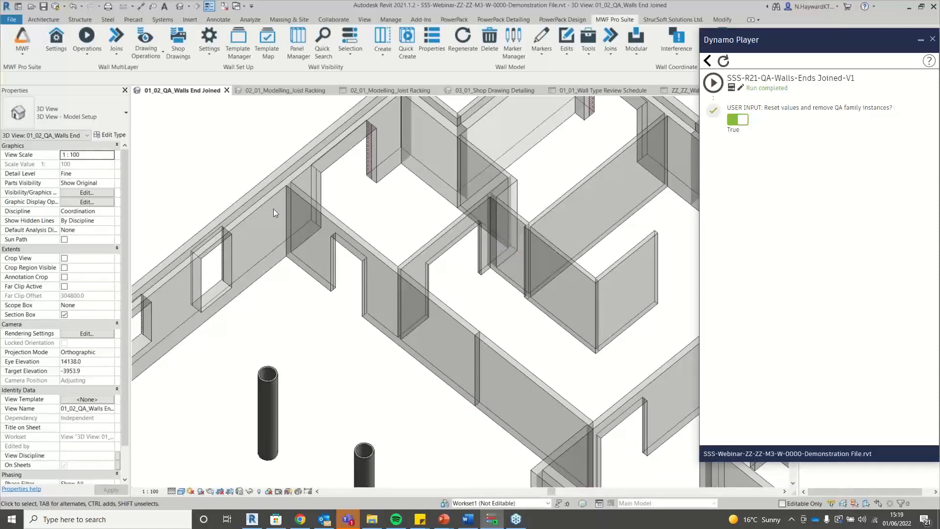
scroll(274, 208, "down", 5)
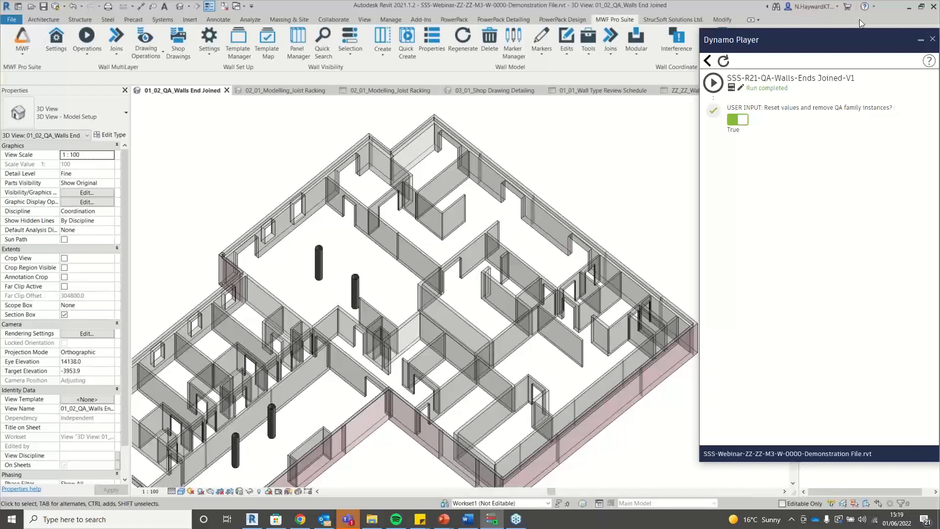
left_click(921, 42)
Open the 02_01_Modelling_Joist Racking 3D view and zoom into the framing model.
double_click(881, 151)
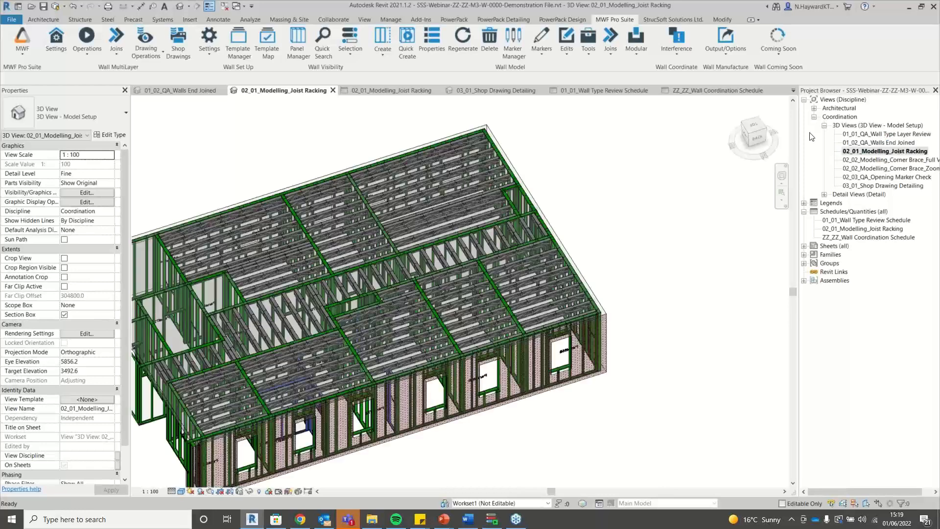
middle_click(700, 208)
middle_click(700, 207)
scroll(218, 161, "up", 1)
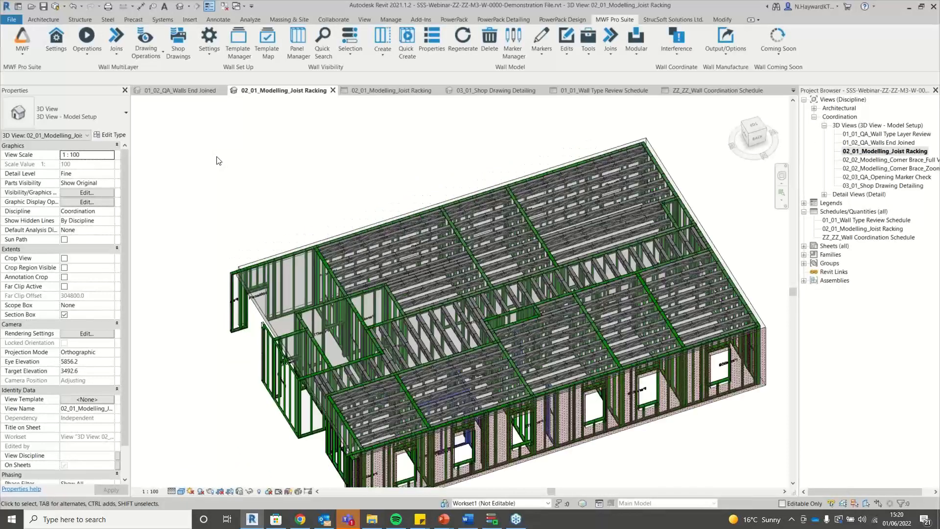
scroll(219, 161, "down", 1)
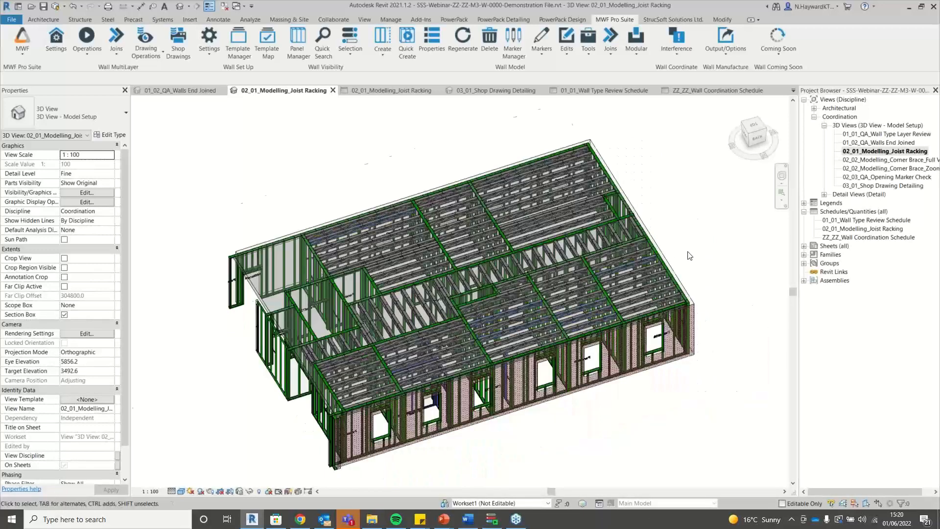
scroll(689, 256, "up", 1)
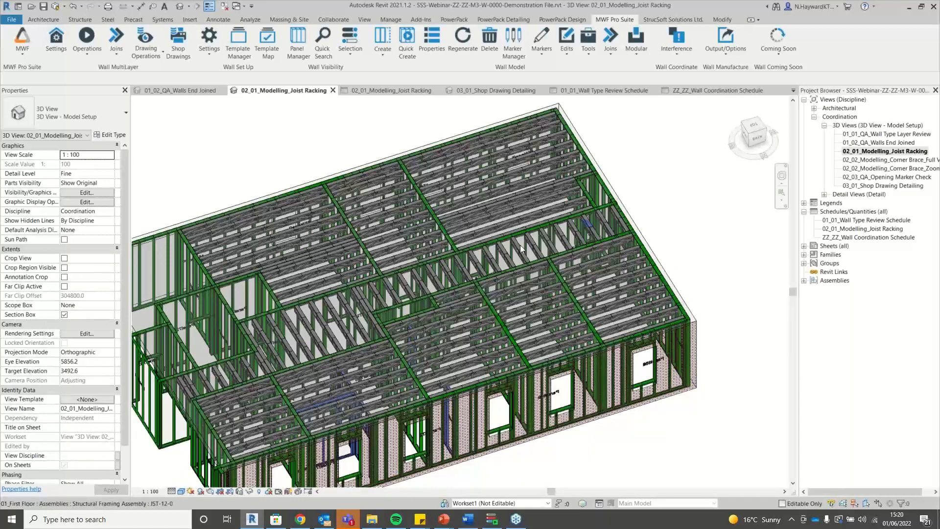
Select two joist assemblies near the front wall.
left_click(638, 326)
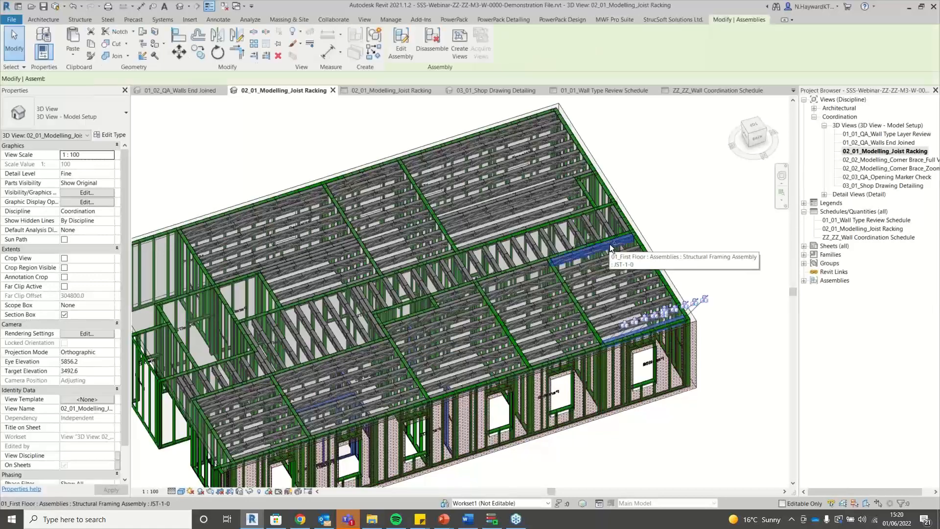
left_click(610, 244, "ctrl")
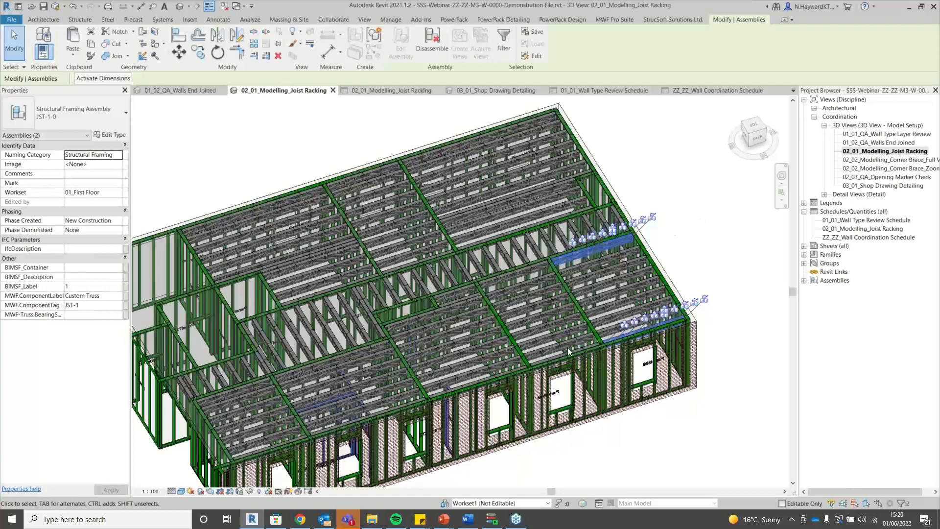
scroll(554, 346, "up", 5)
scroll(553, 345, "up", 3)
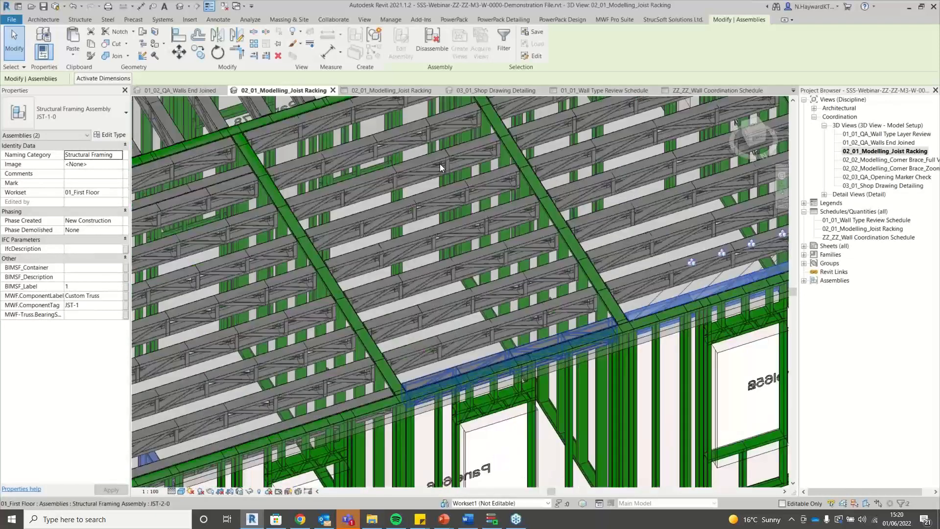
scroll(389, 290, "down", 4)
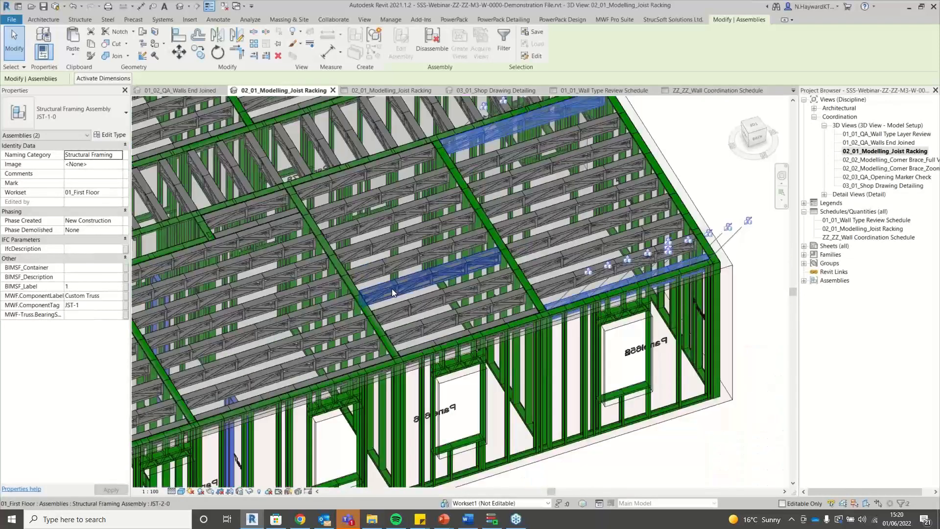
scroll(392, 289, "up", 1)
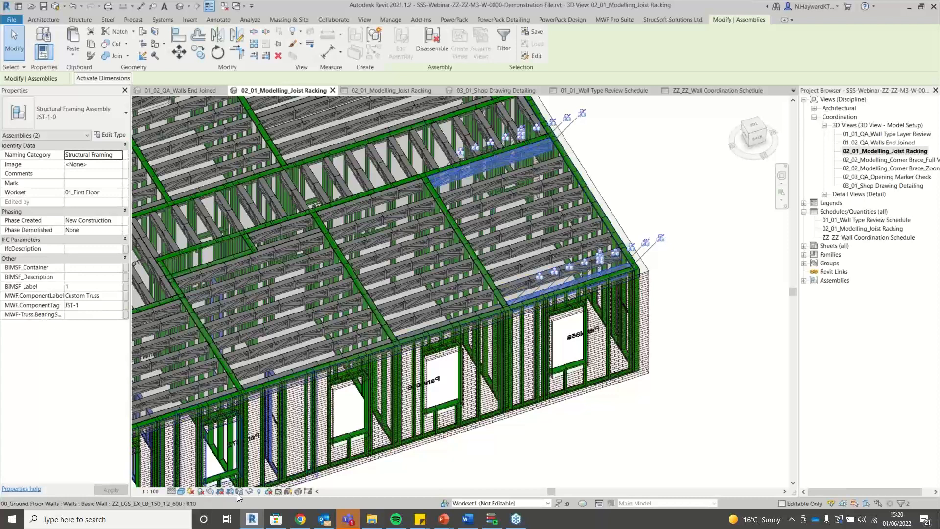
Temporarily isolate the two selected joist assemblies and view them from the top.
left_click(250, 492)
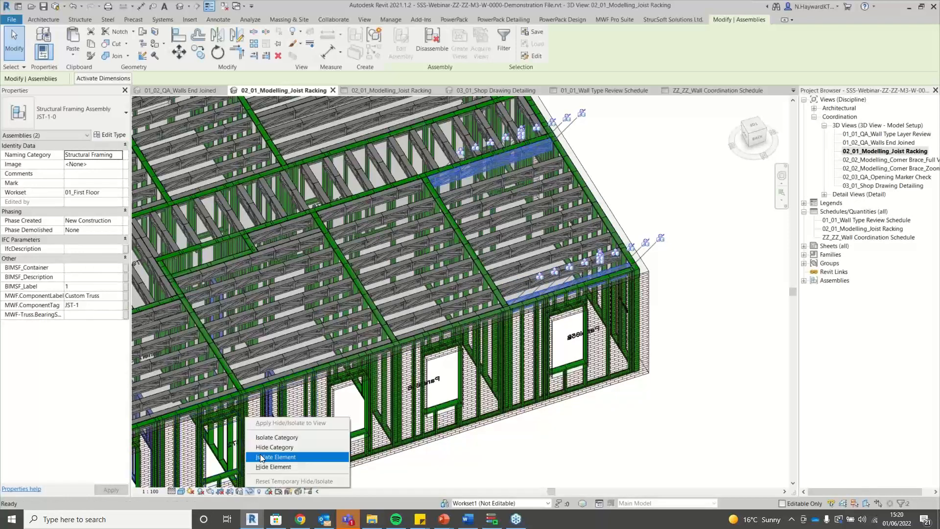
left_click(275, 456)
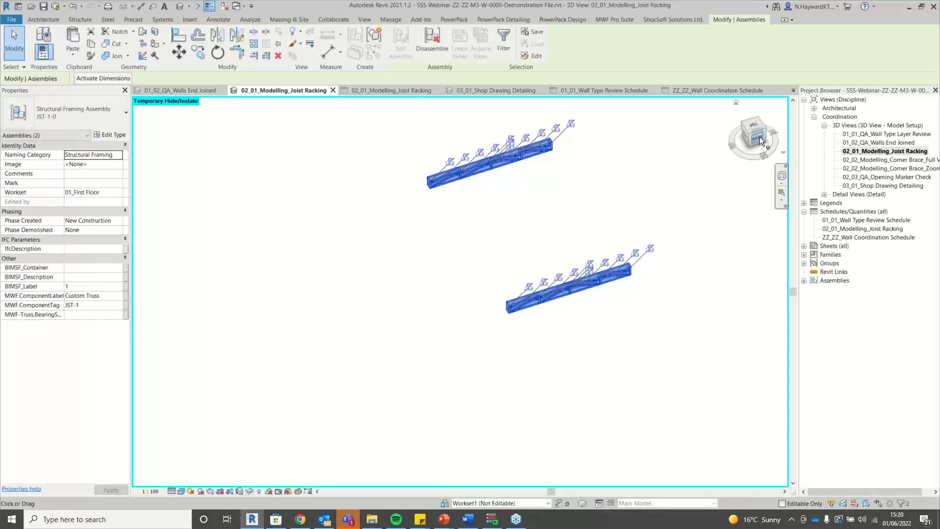
left_click(760, 125)
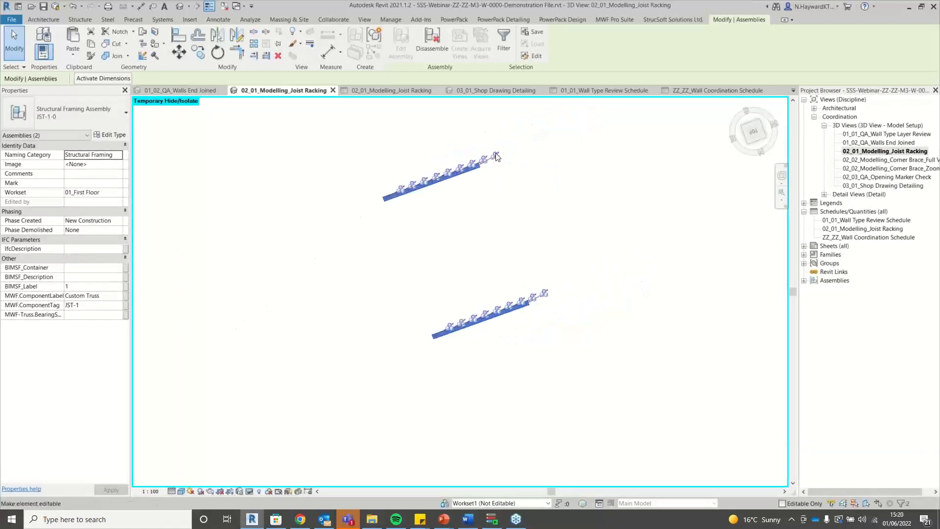
scroll(496, 156, "up", 3)
scroll(299, 151, "down", 1)
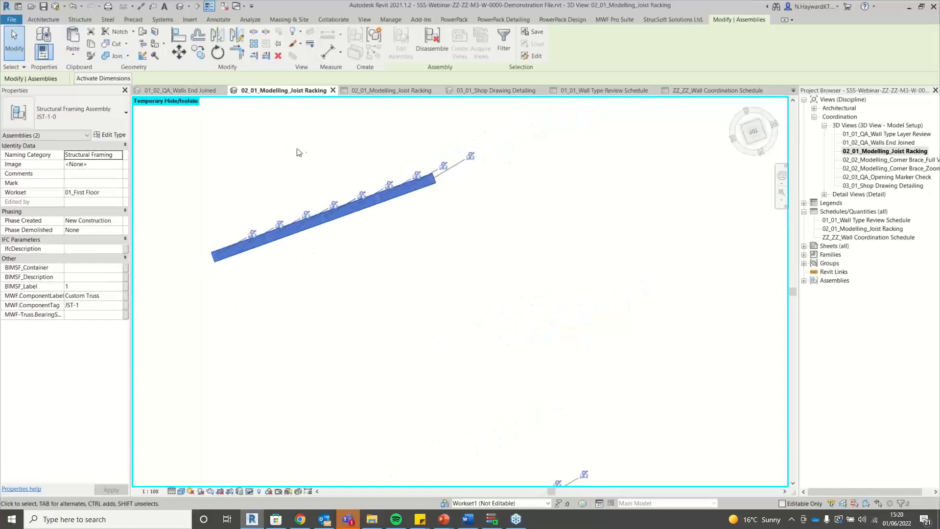
scroll(275, 143, "down", 2)
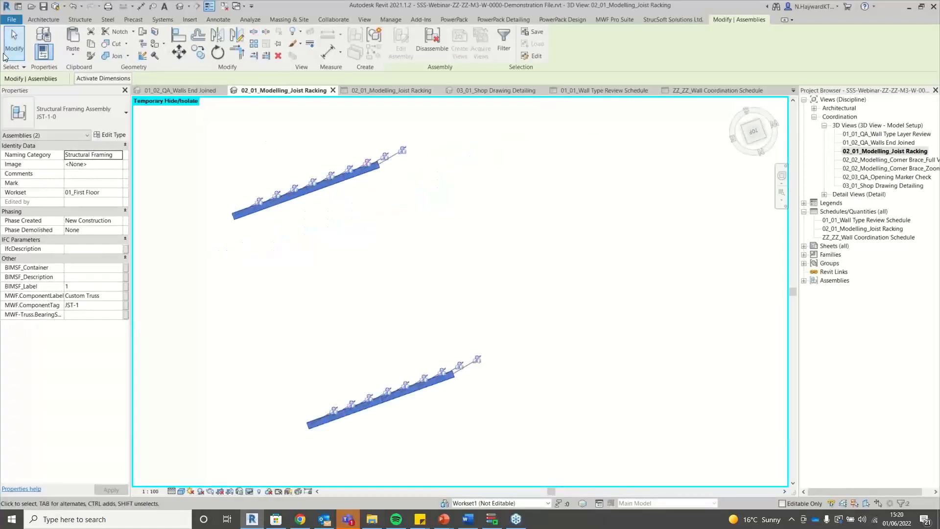
Place a new beam running across both isolated joist assemblies.
left_click(78, 20)
left_click(34, 36)
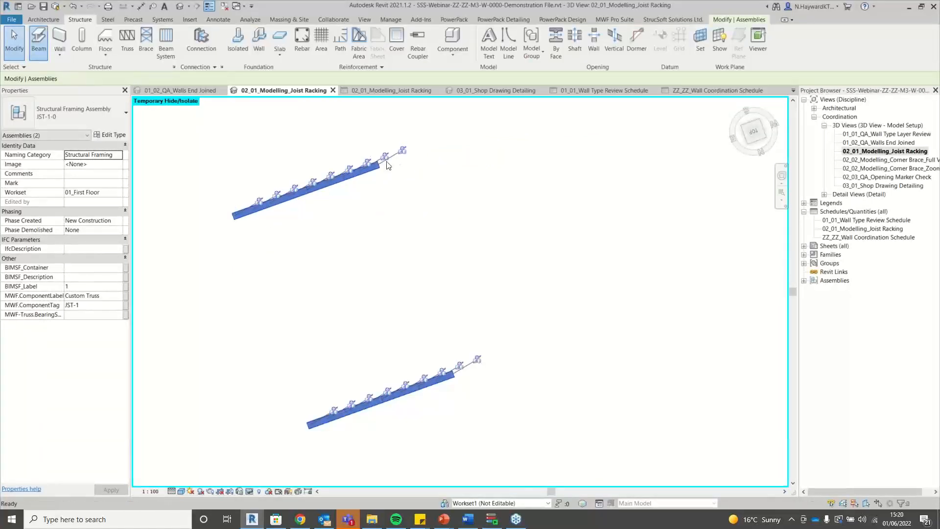
left_click(353, 157)
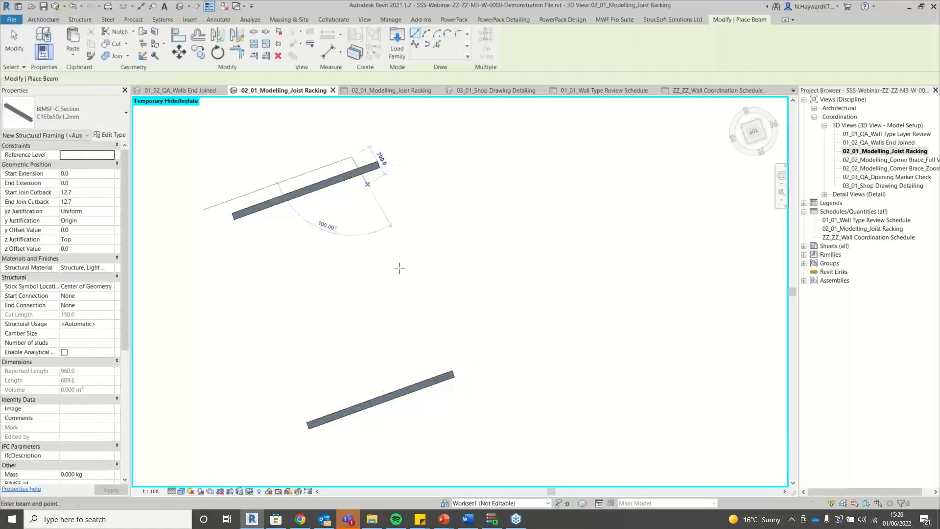
left_click(448, 419)
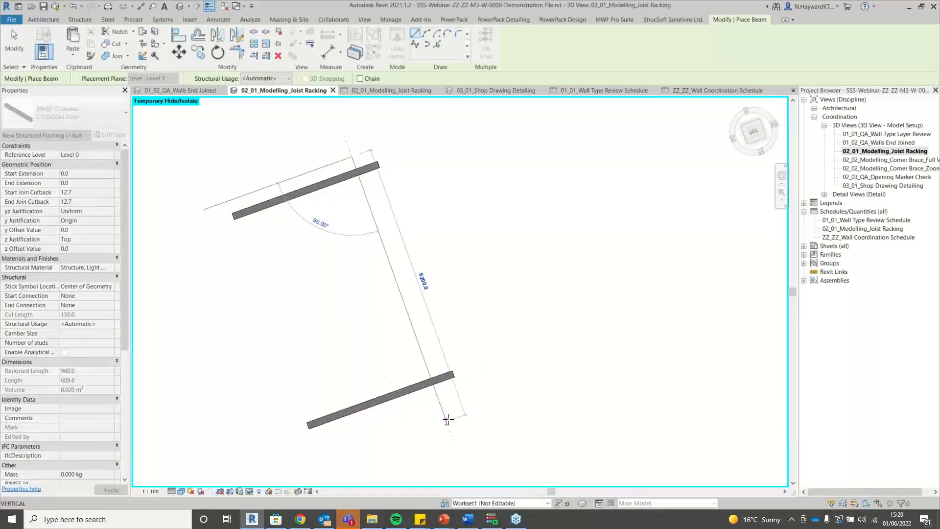
left_click(494, 360)
key("Escape")
key("Escape")
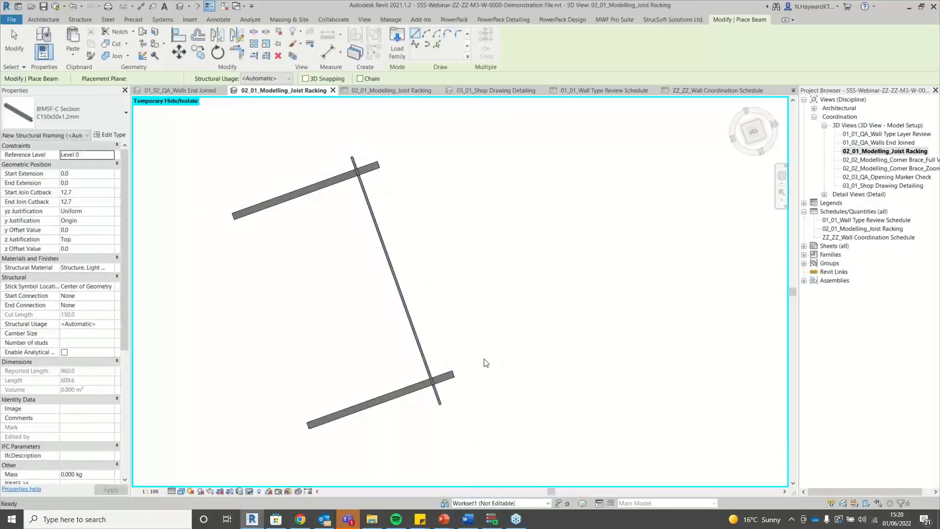
Disallow the join at the new beam's lower end.
scroll(465, 392, "up", 4)
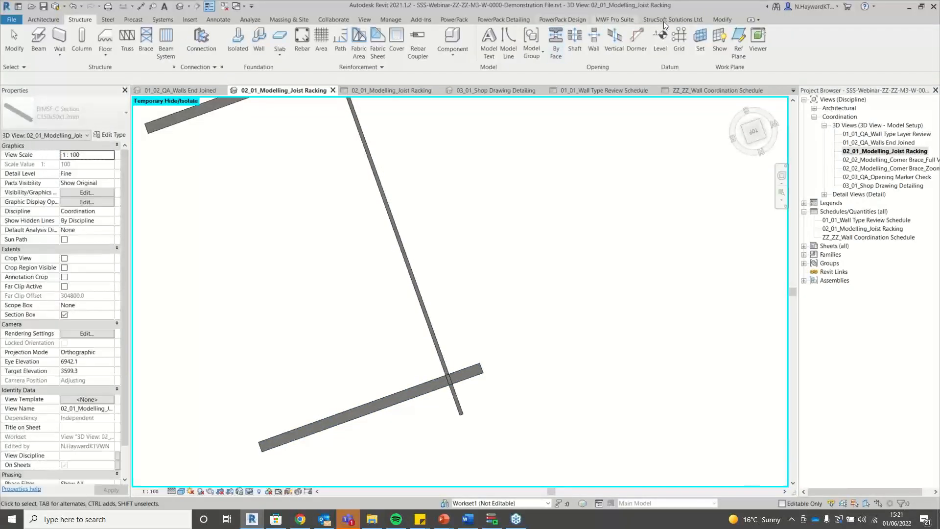
left_click(722, 20)
left_click(266, 55)
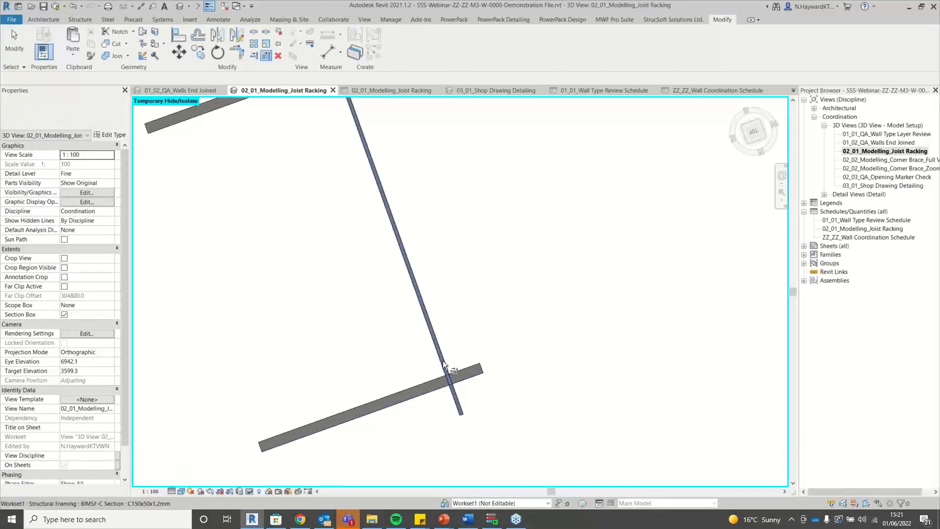
key("Escape")
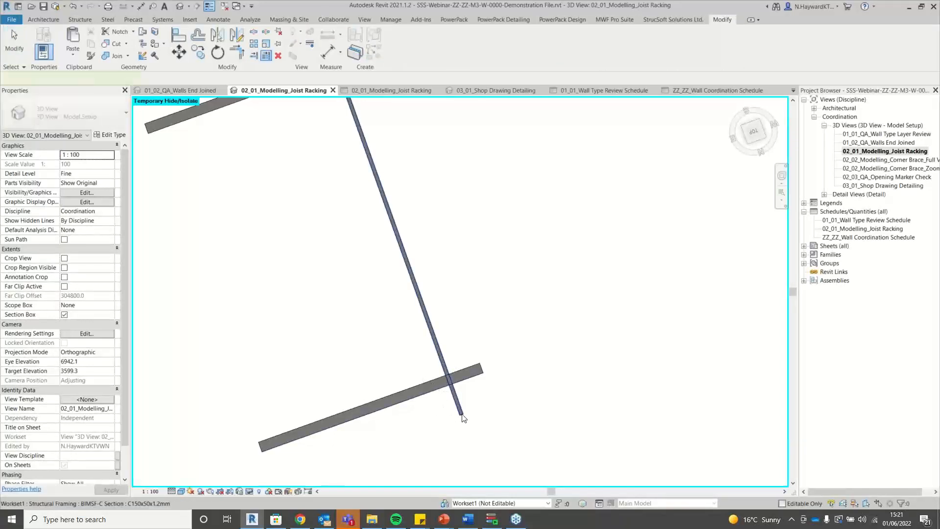
left_click(462, 416)
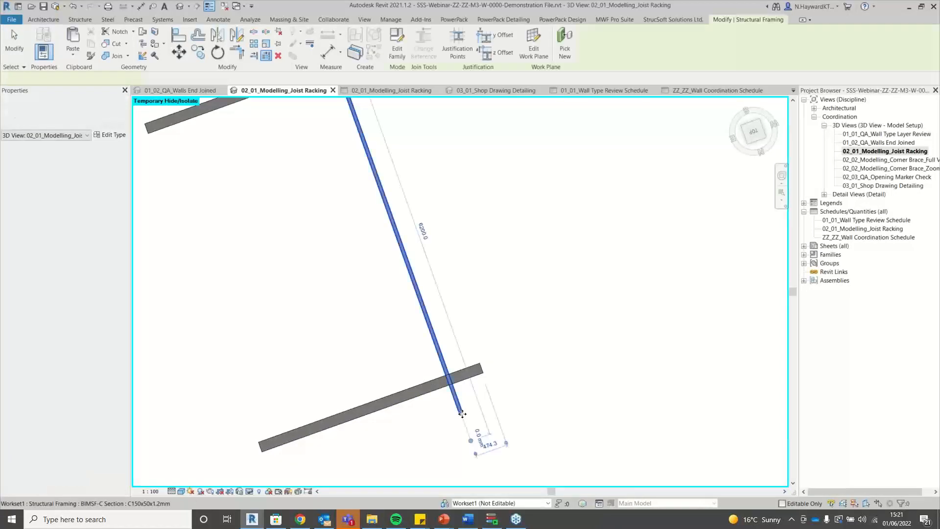
right_click(471, 442)
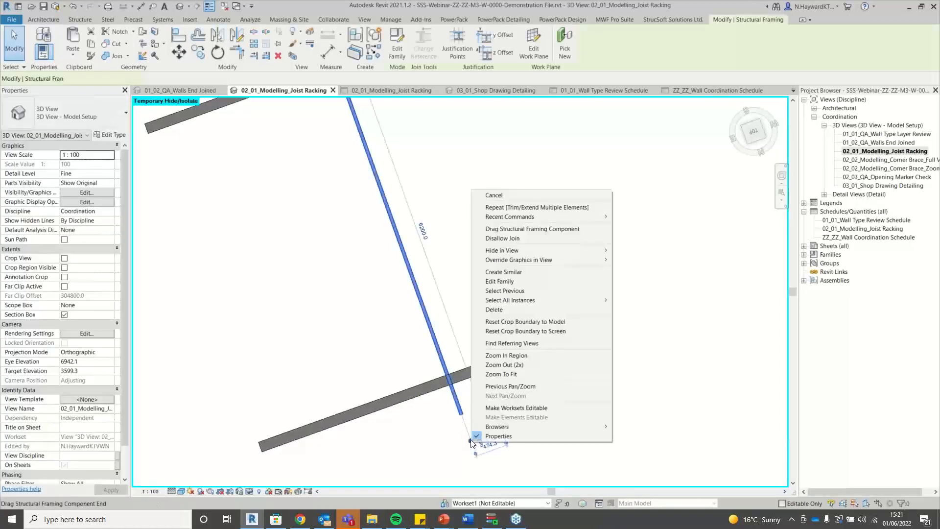
left_click(541, 240)
left_click(508, 445)
scroll(508, 444, "down", 3)
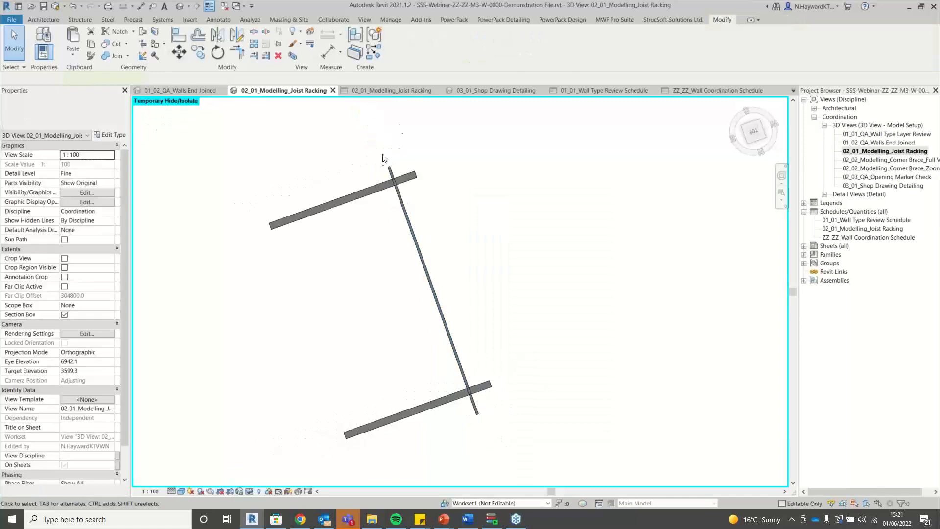
scroll(386, 158, "up", 4)
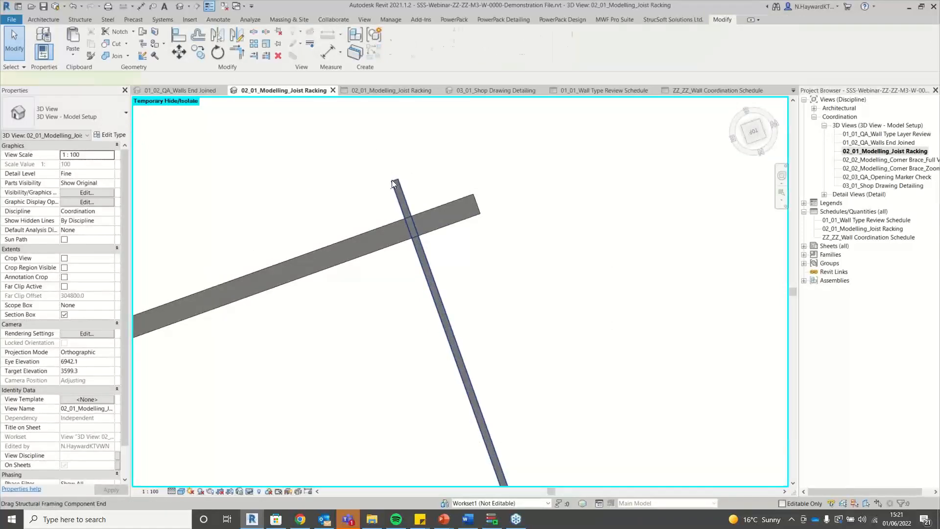
Disallow the join at the joist's upper end.
left_click(393, 182)
scroll(393, 183, "up", 2)
right_click(396, 181)
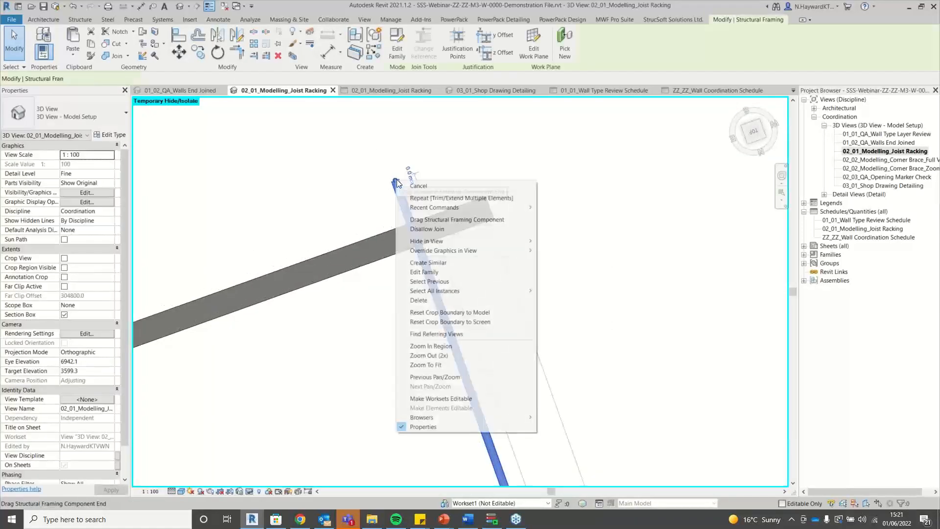
left_click(470, 229)
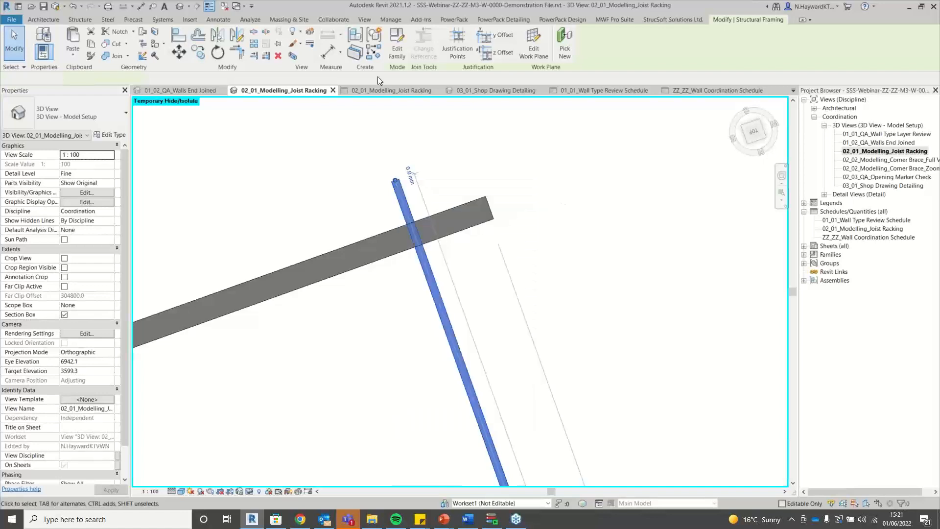
key("Escape")
Trim the joist back so it ends at the beam.
left_click(266, 57)
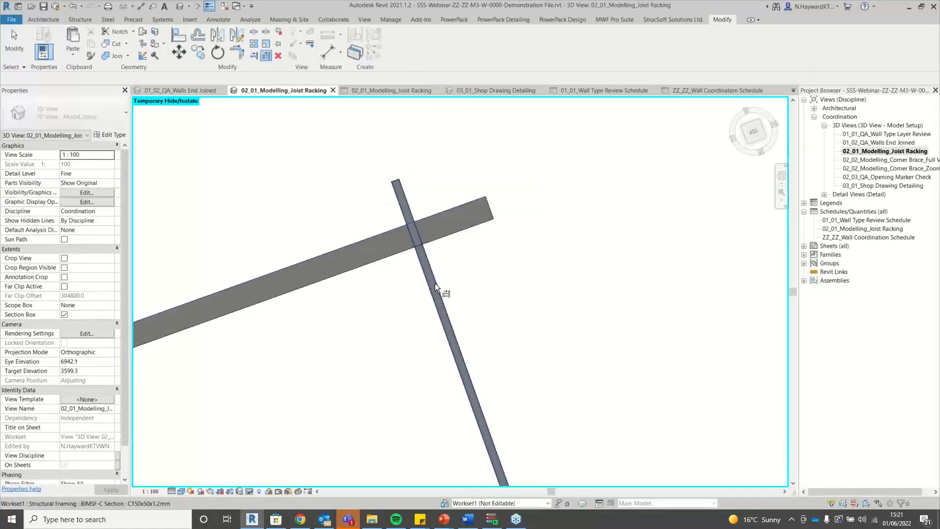
left_click(343, 176)
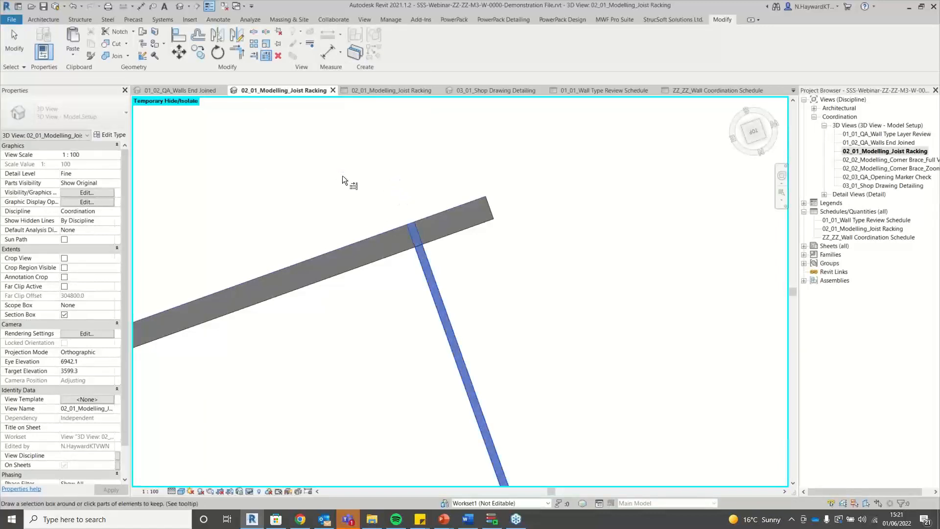
scroll(342, 174, "down", 3)
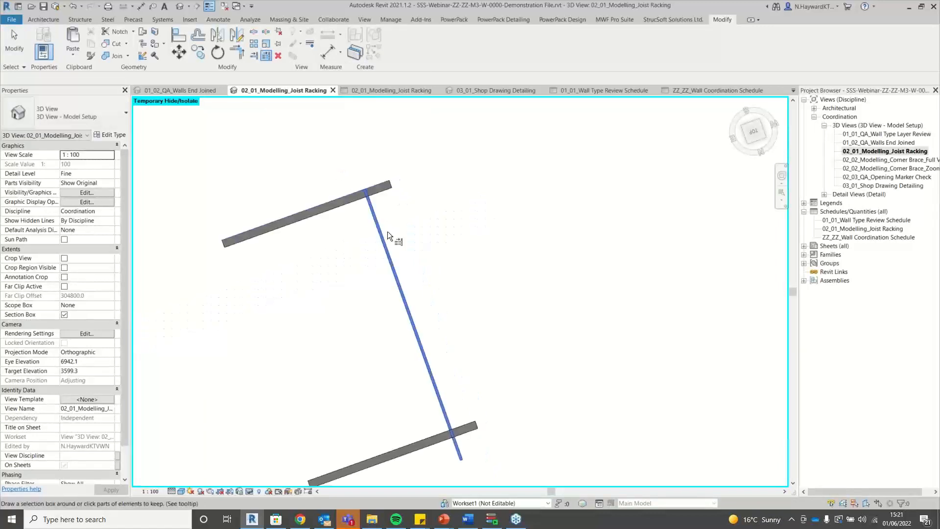
left_click(444, 443)
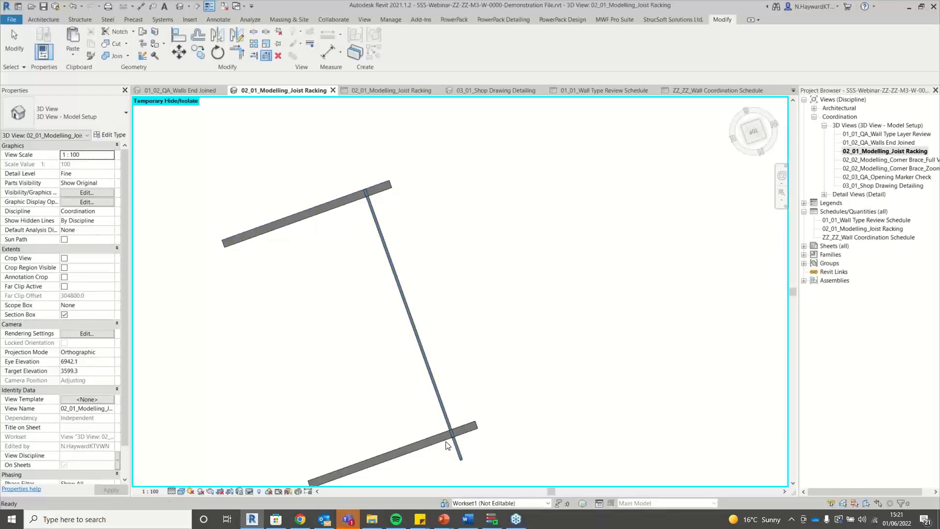
key("Escape")
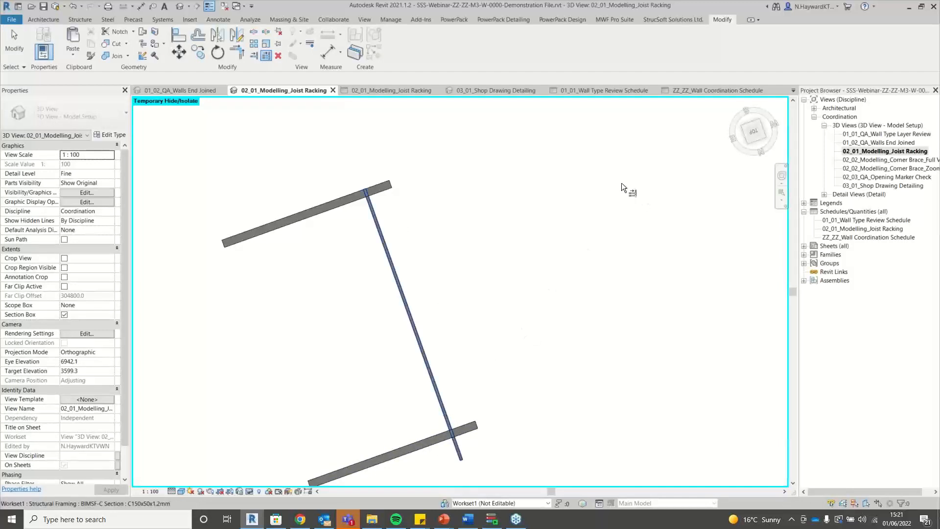
View the truss from the Back and start moving the noggin from its midpoint.
left_click(760, 145)
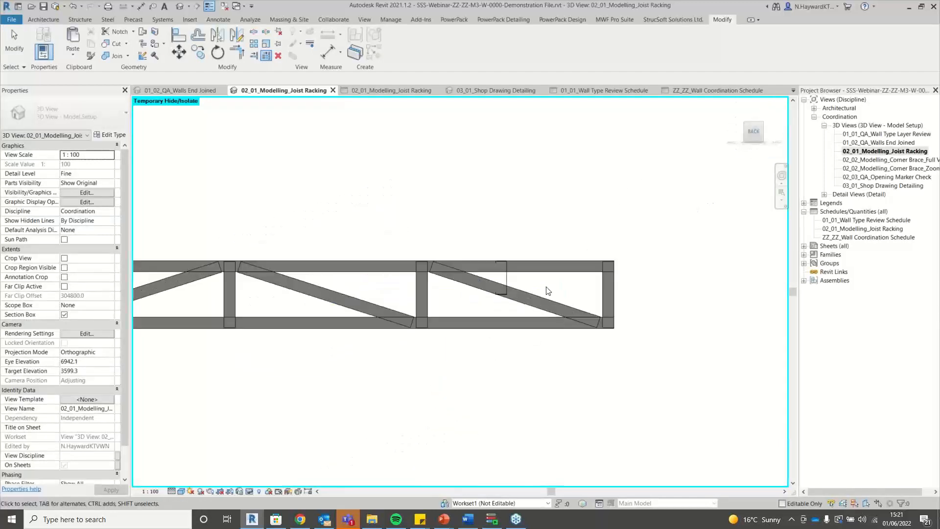
scroll(548, 291, "up", 2)
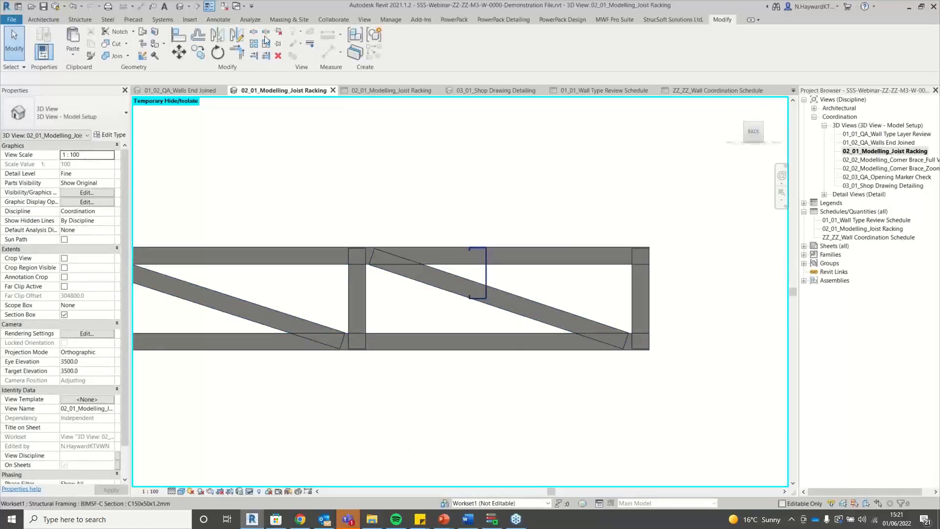
left_click(177, 53)
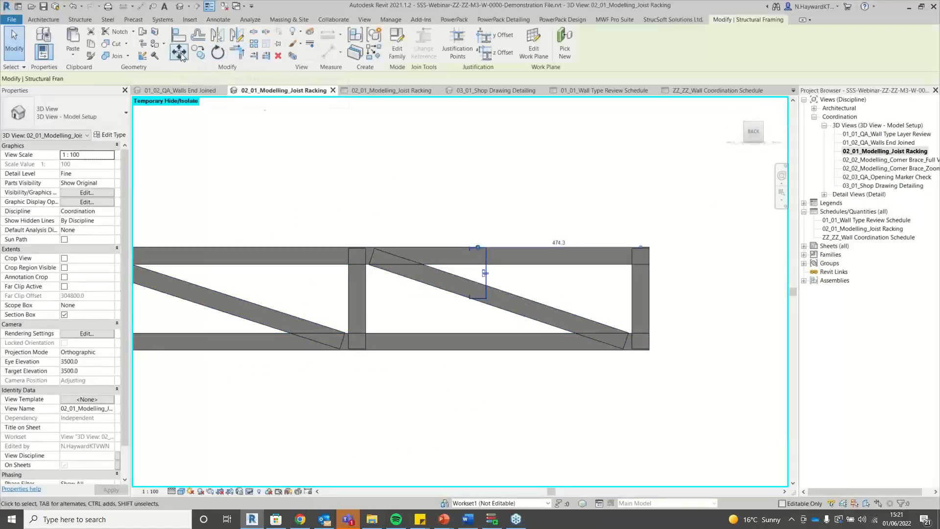
scroll(500, 285, "up", 6)
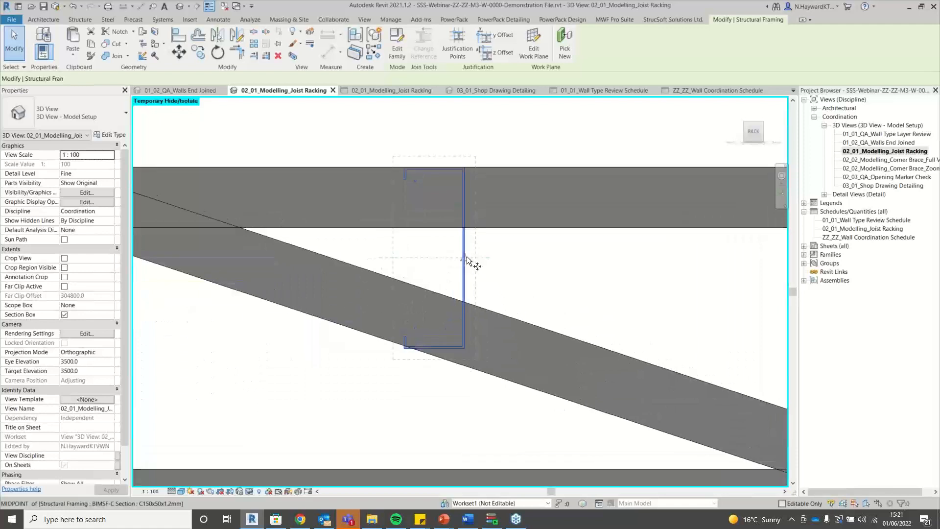
left_click(466, 259)
scroll(484, 272, "down", 7)
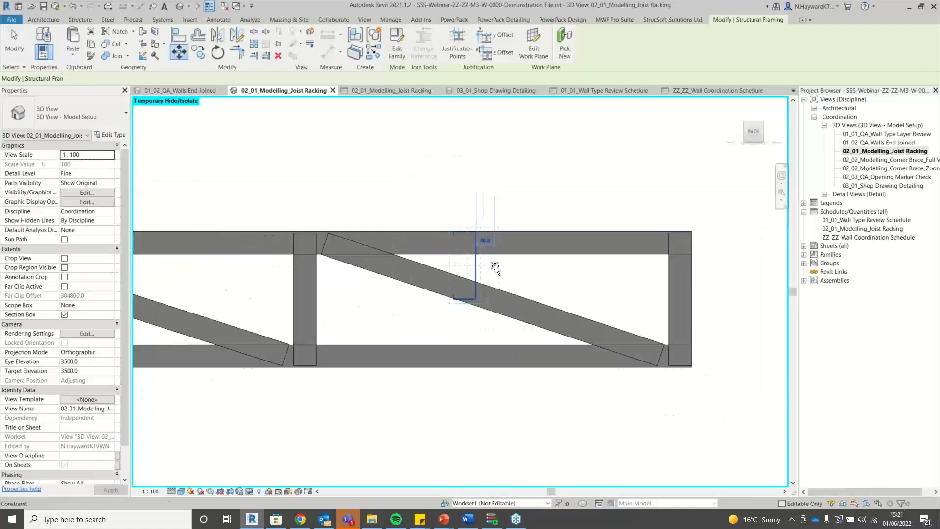
scroll(601, 296, "up", 4)
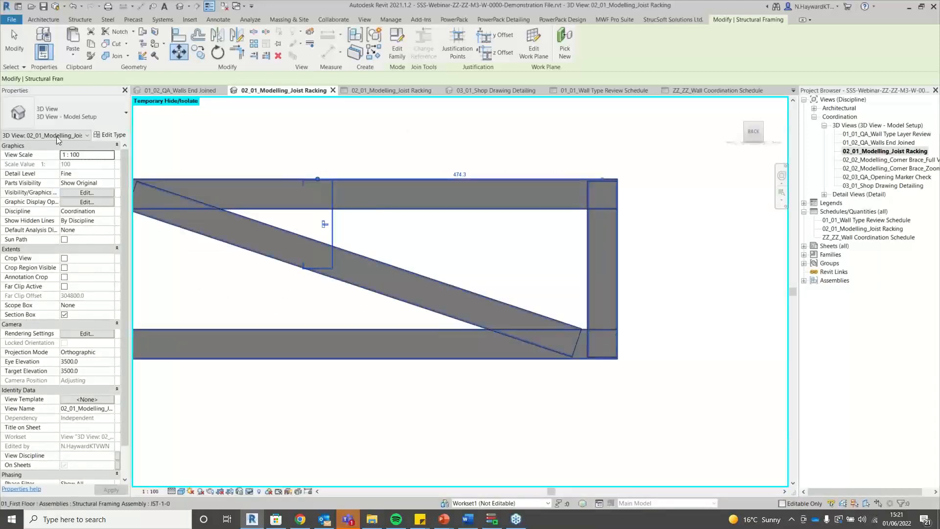
Set the noggin's Start Level Offset to 1.0, accept the warning, then reset it to 0.0.
left_click(78, 172)
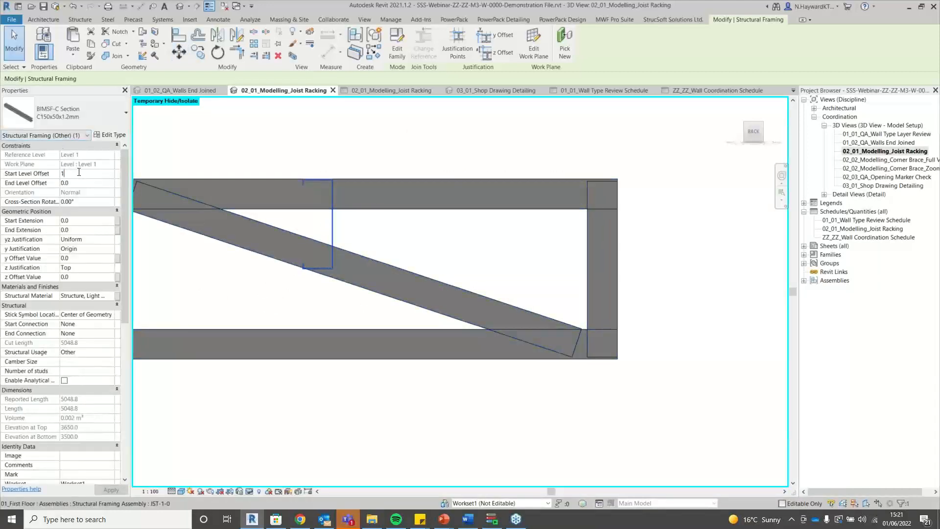
type("1")
key("Tab")
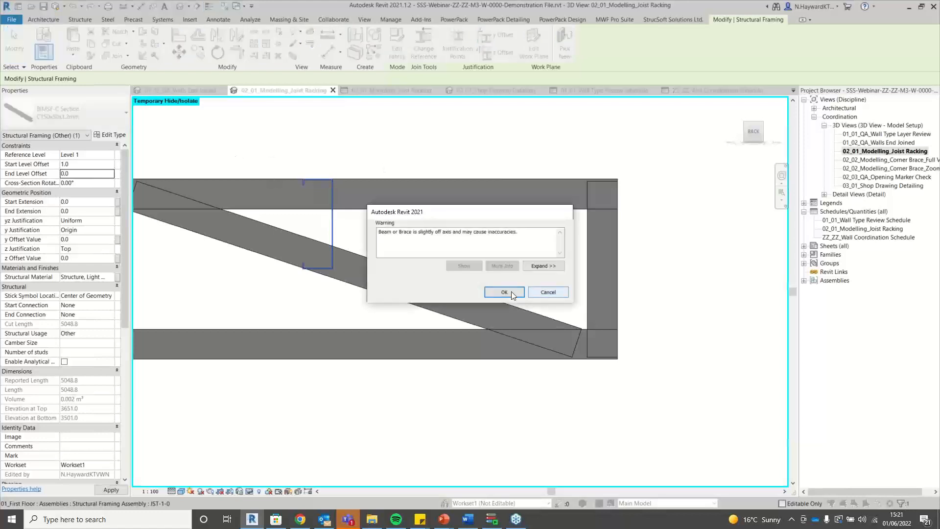
key("Return")
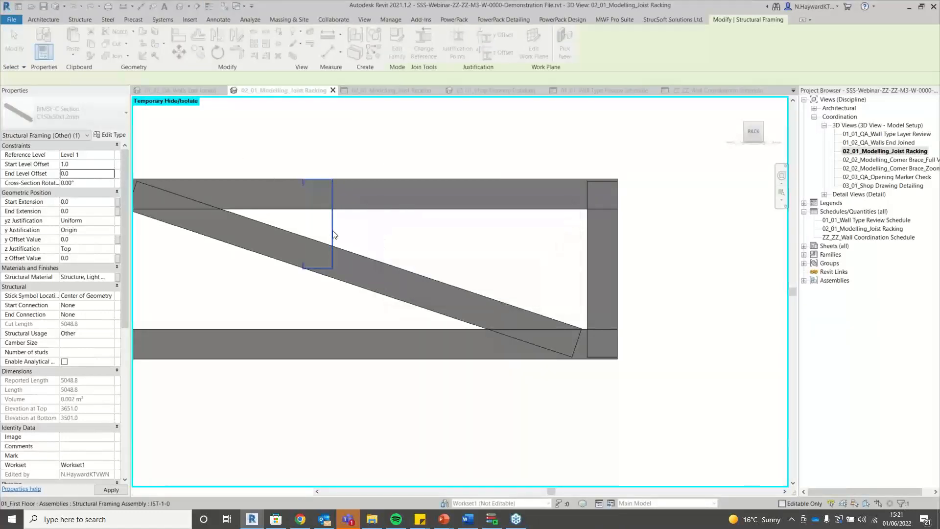
left_click(92, 164)
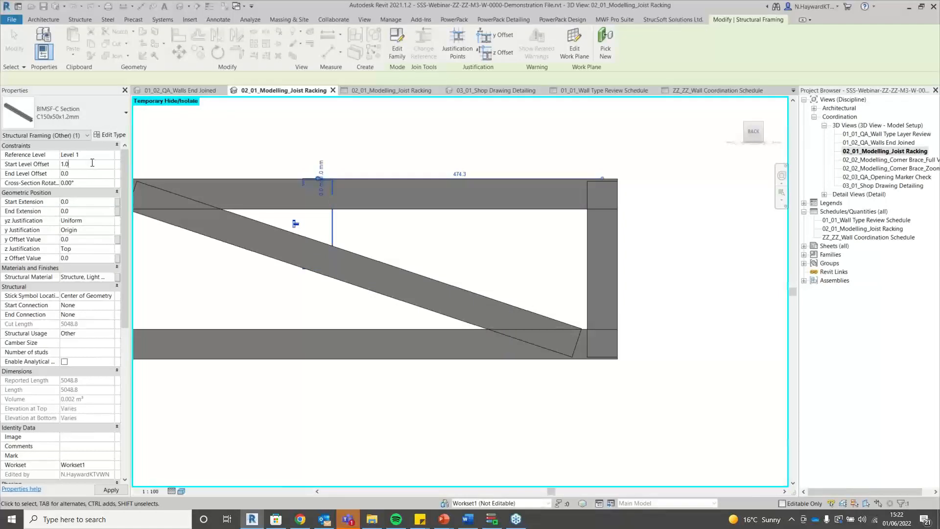
left_click_drag(86, 163, 36, 177)
type("0")
key("Return")
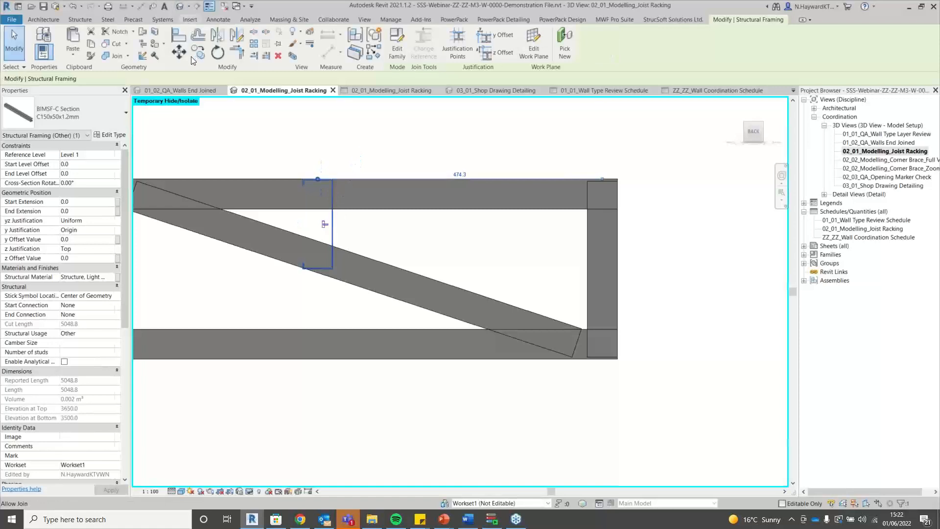
Move the noggin freely from its midpoint to sit against the right stud.
scroll(333, 223, "up", 4)
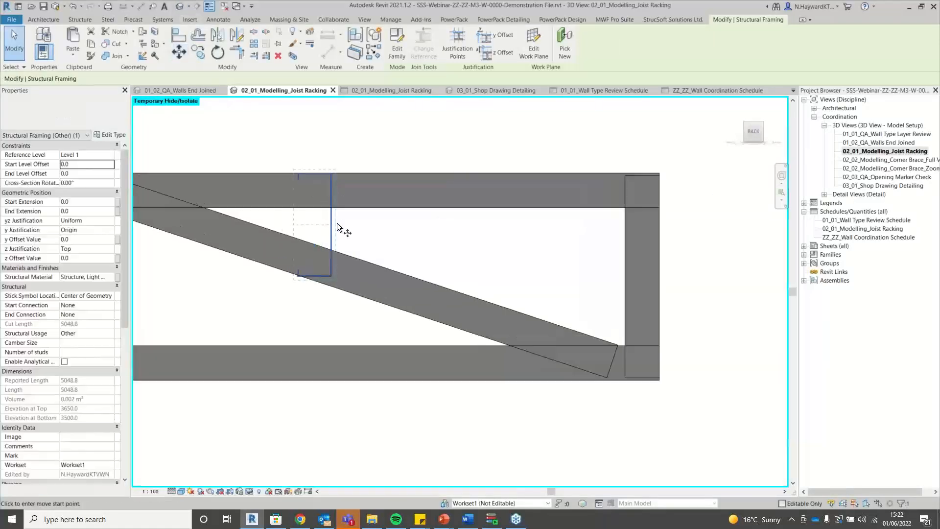
left_click(328, 229)
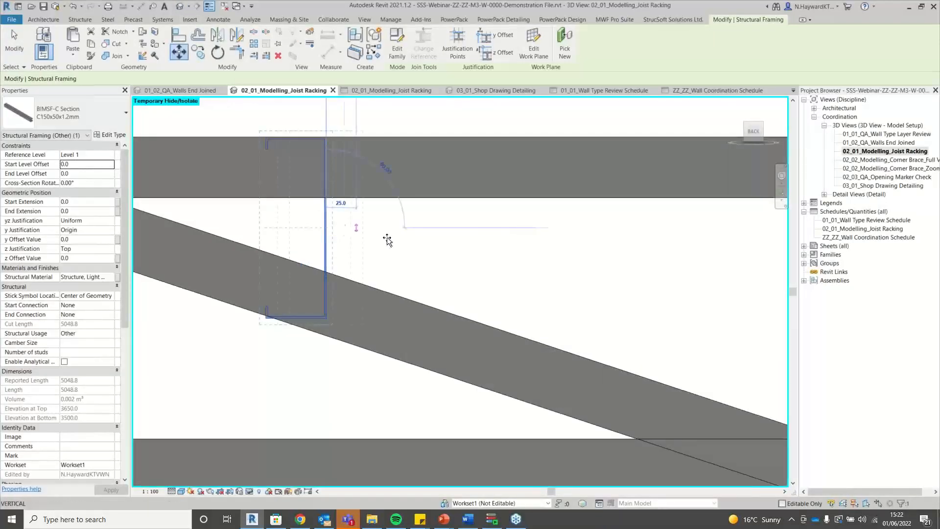
scroll(387, 237, "down", 4)
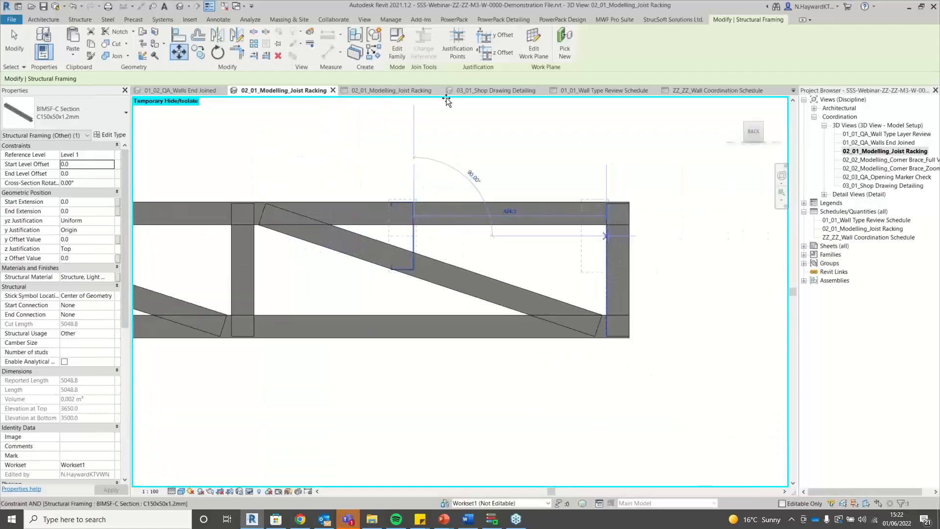
left_click(14, 40)
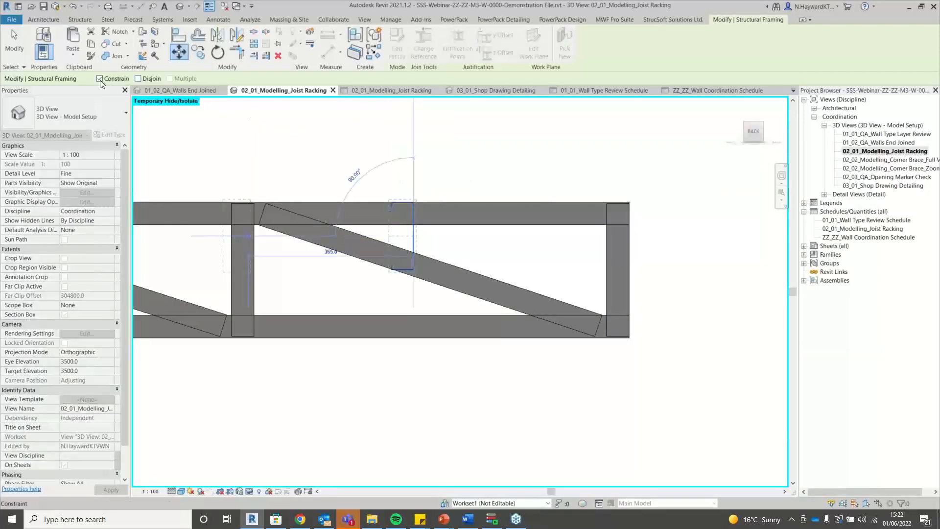
left_click(100, 78)
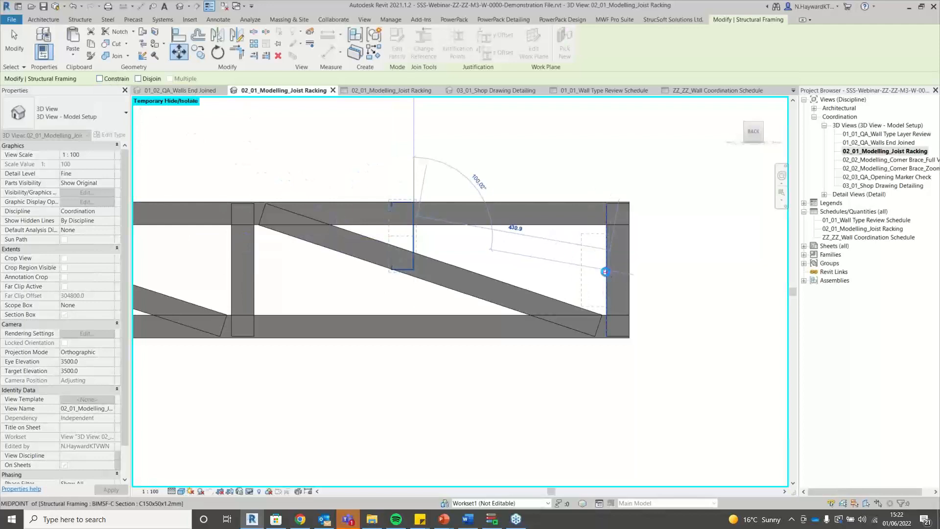
left_click(455, 112)
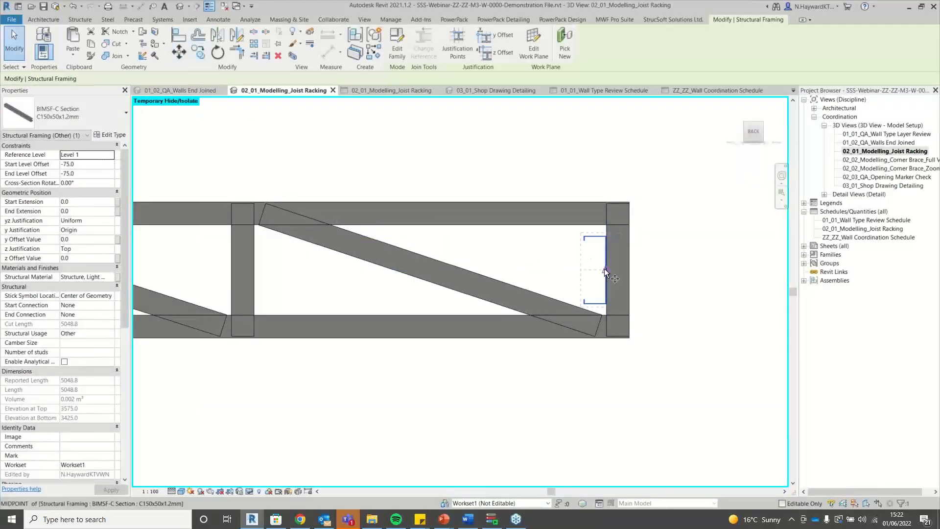
scroll(608, 268, "up", 5)
Move the member with MV so it sits beside the left stud.
key("m")
key("v")
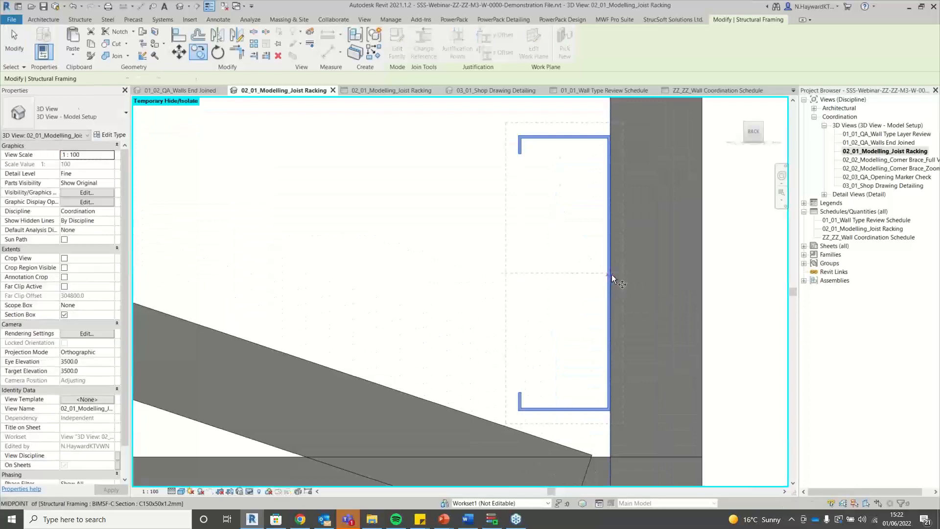
left_click(612, 276)
scroll(624, 267, "down", 4)
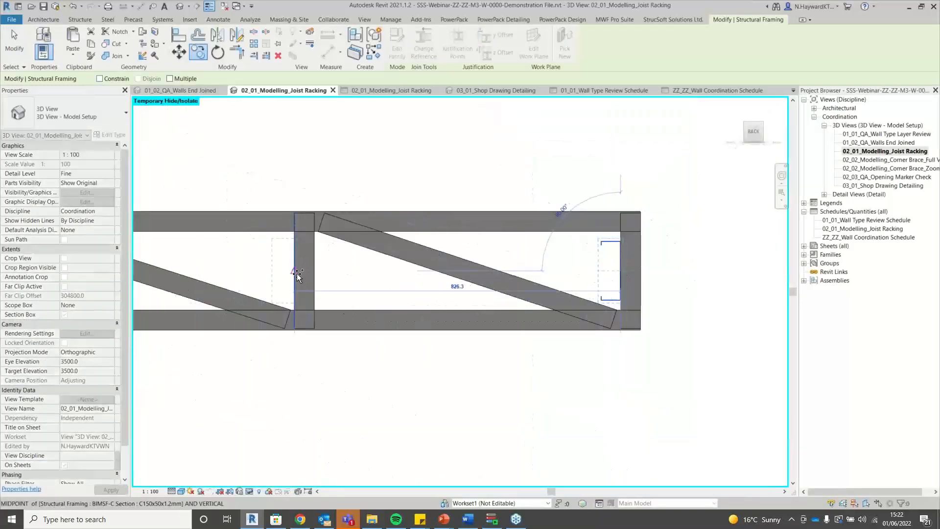
left_click(296, 273)
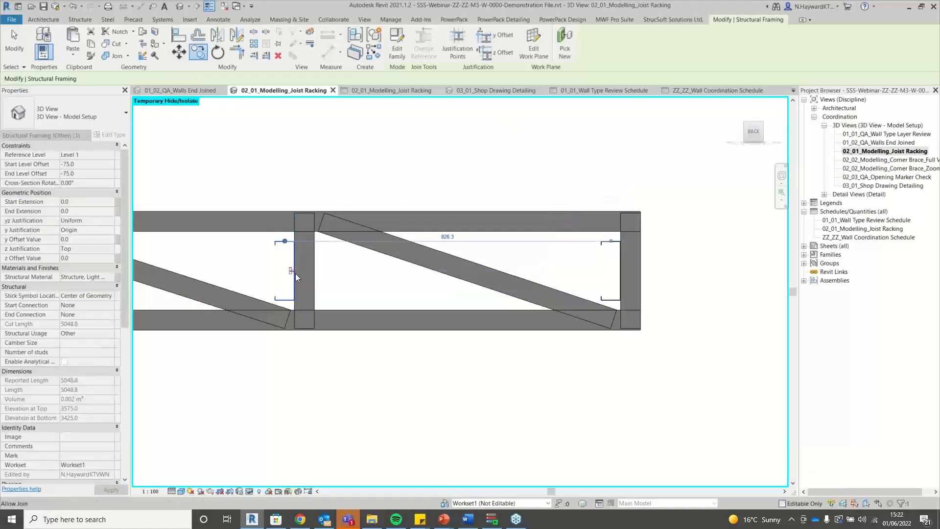
Copy the member with CO to a spot beside the stud.
key("c")
key("o")
left_click(296, 272)
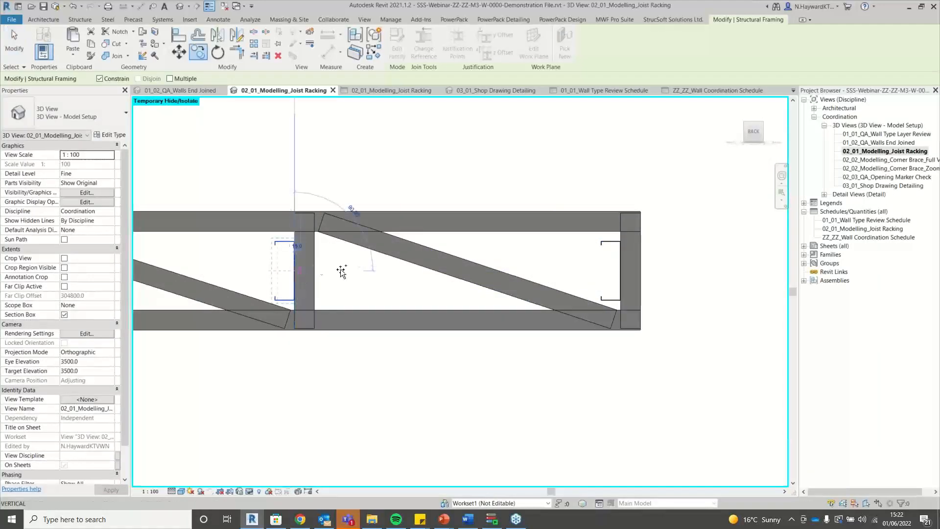
scroll(379, 269, "down", 4)
scroll(262, 269, "up", 3)
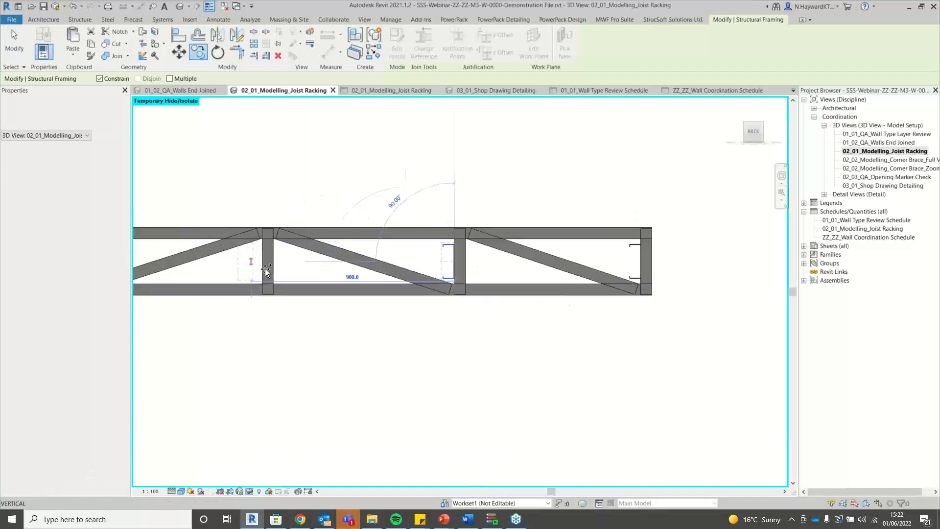
left_click(261, 270)
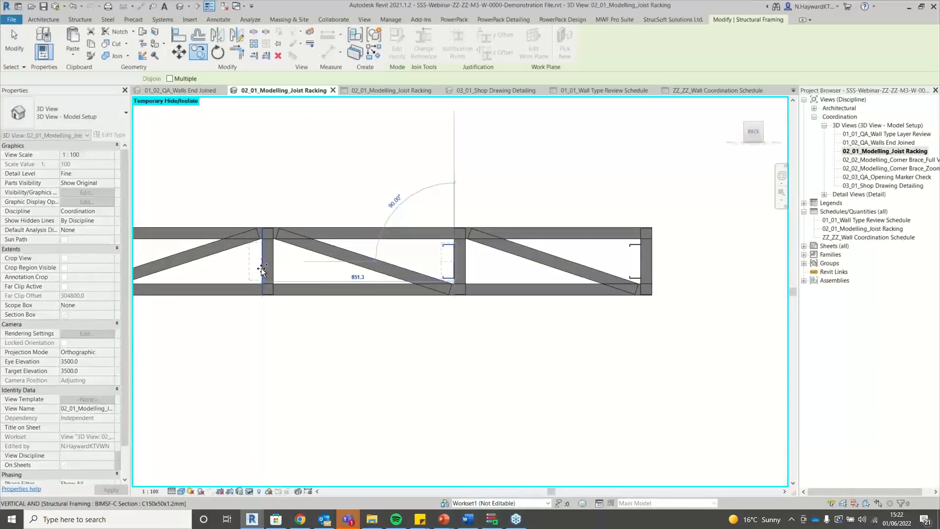
Copy the stud 849.8 further along the truss and clear the selection.
key("c")
key("o")
scroll(263, 269, "up", 3)
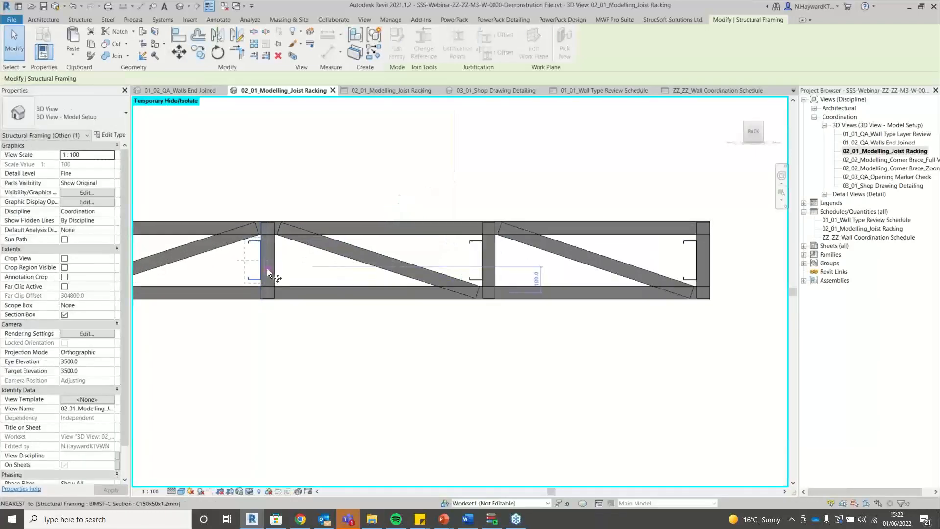
left_click(255, 270)
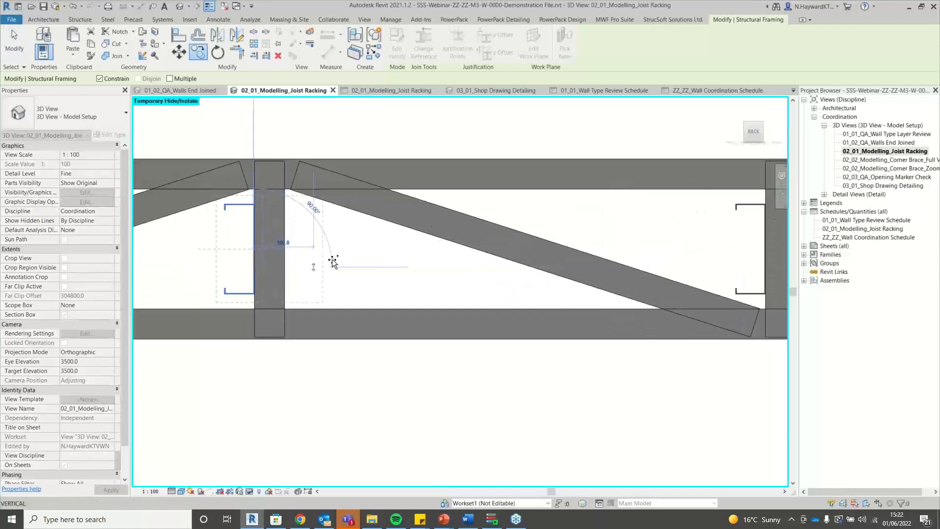
scroll(348, 254, "down", 5)
scroll(255, 257, "up", 5)
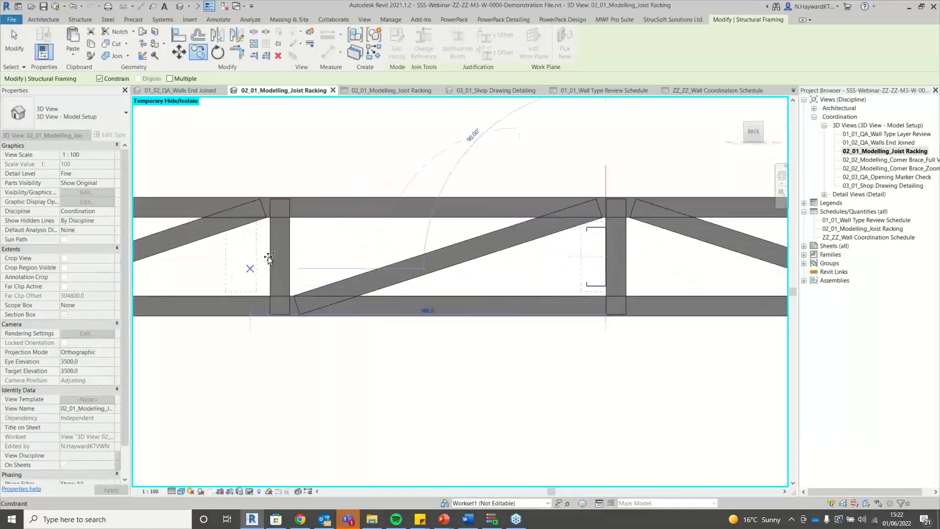
left_click(273, 259)
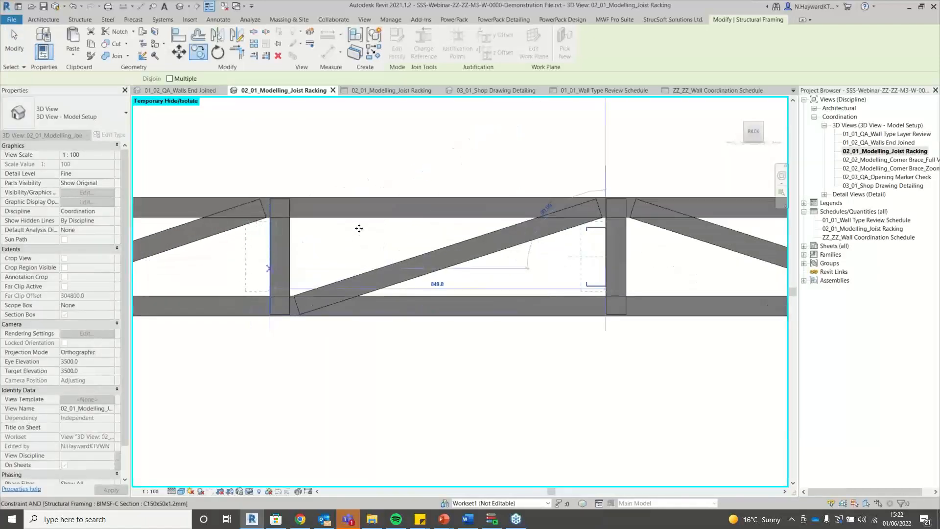
scroll(358, 229, "down", 5)
left_click(579, 190)
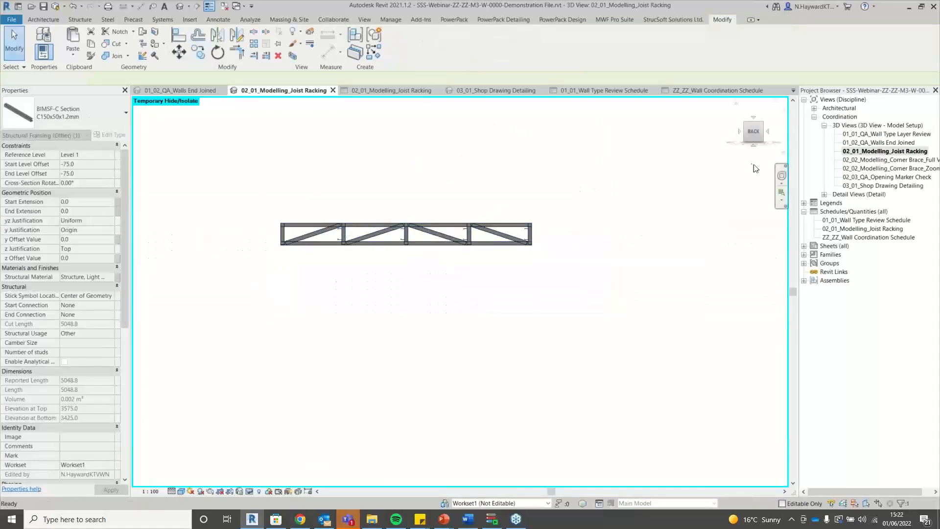
Orbit the view and reset Temporary Hide/Isolate so all joists and wall framing reappear.
left_click_drag(755, 133, 715, 151)
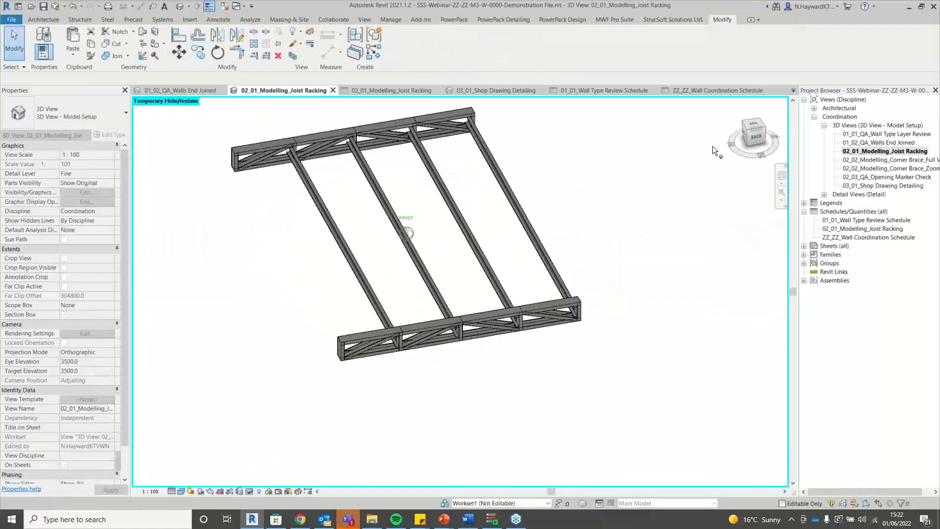
scroll(395, 416, "down", 4)
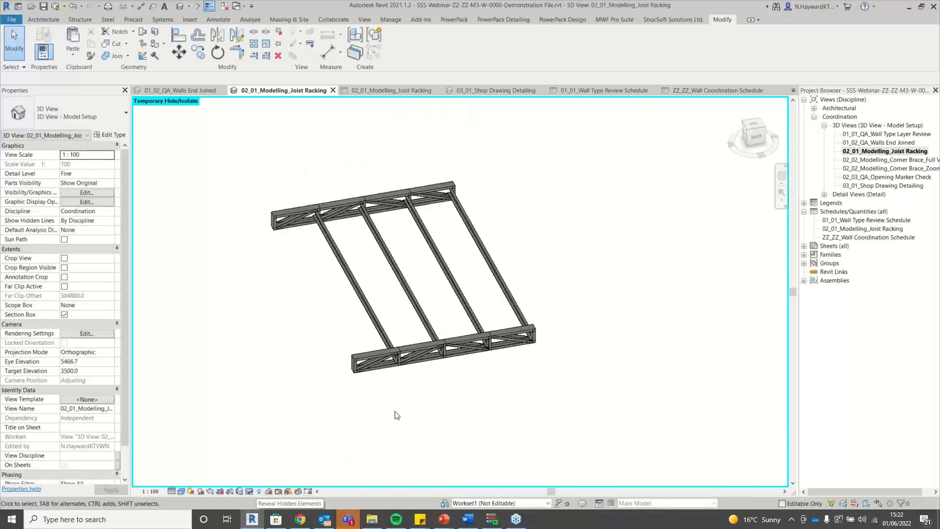
left_click(249, 491)
left_click(263, 482)
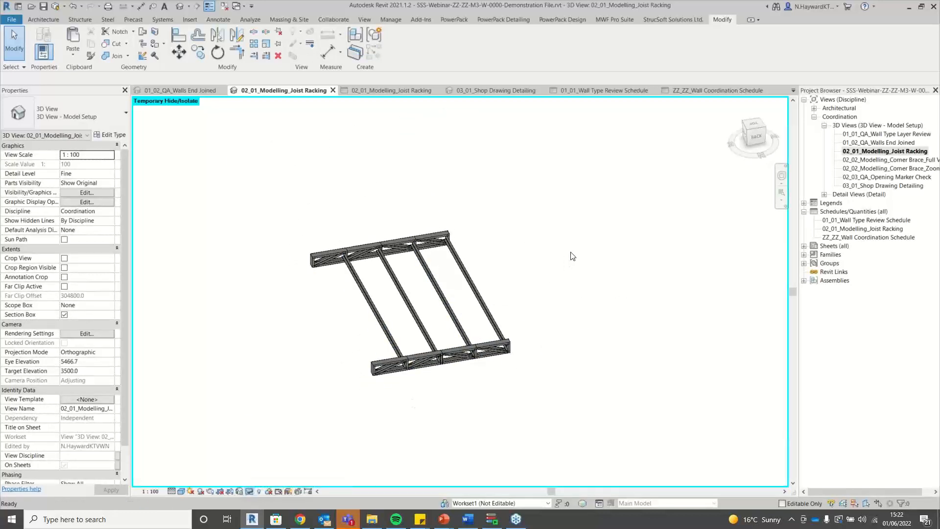
scroll(489, 267, "down", 5)
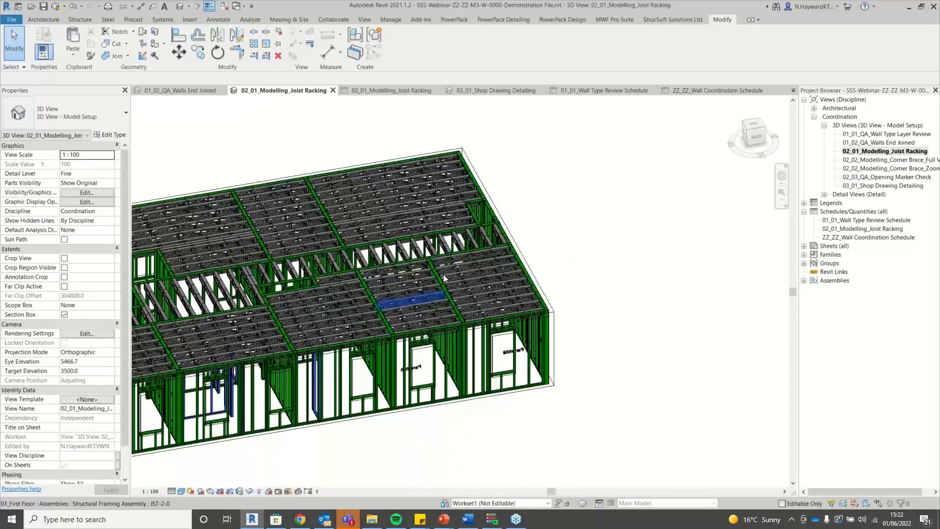
scroll(442, 274, "up", 6)
scroll(519, 255, "up", 3)
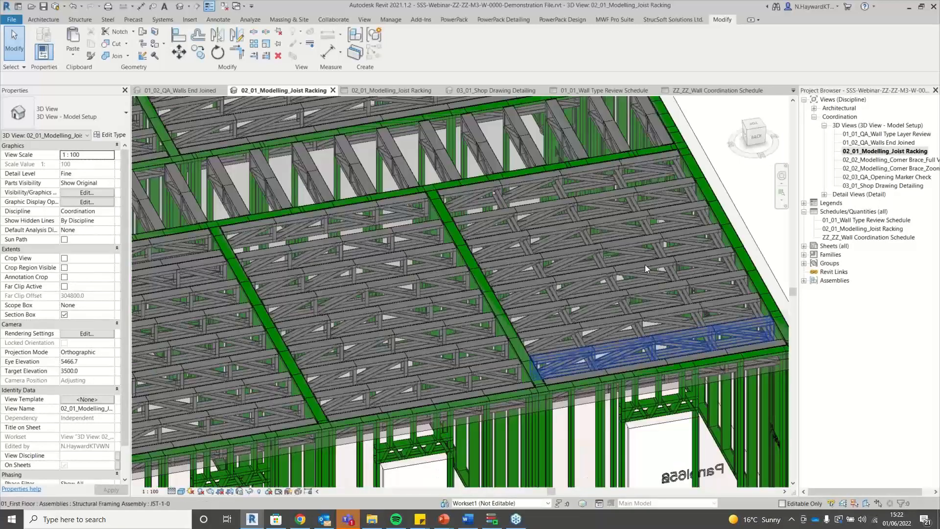
scroll(531, 225, "down", 2)
Select the four racking members in the edge joist bay.
scroll(623, 307, "up", 1)
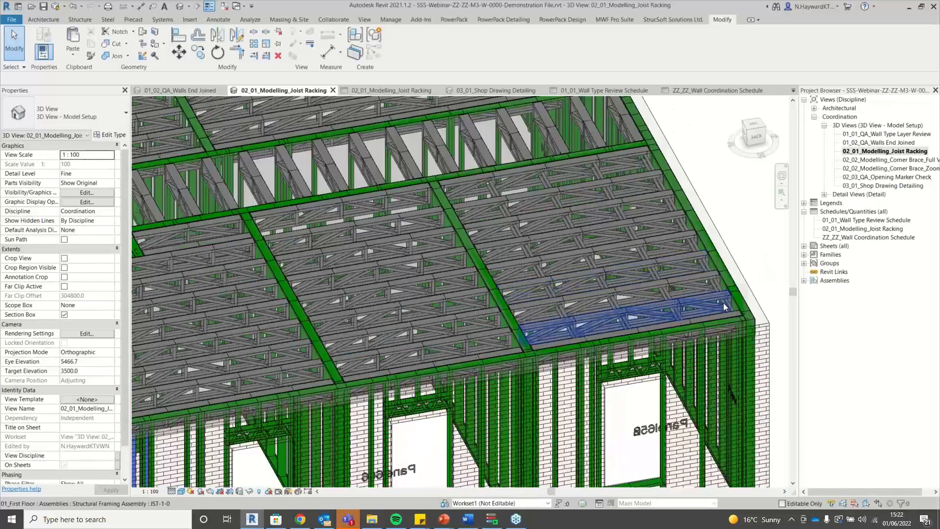
scroll(729, 309, "up", 3)
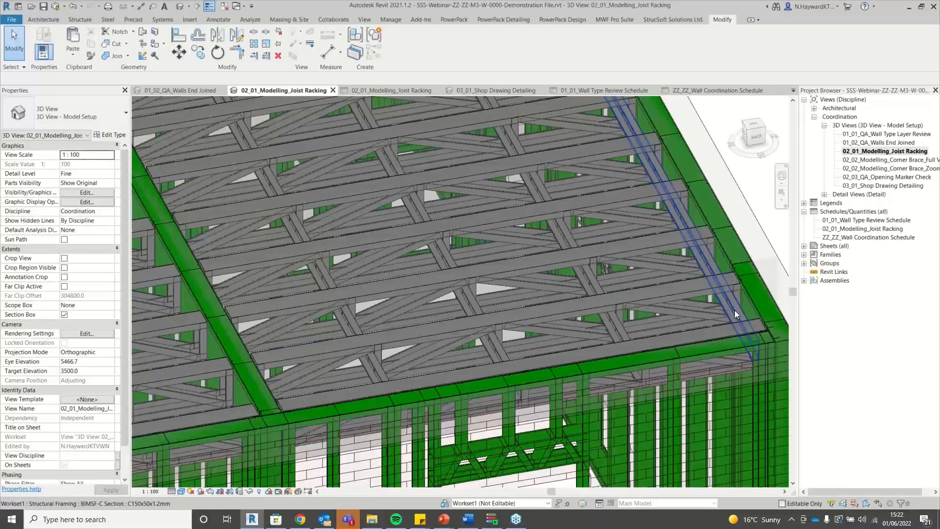
left_click(738, 317)
left_click(621, 326)
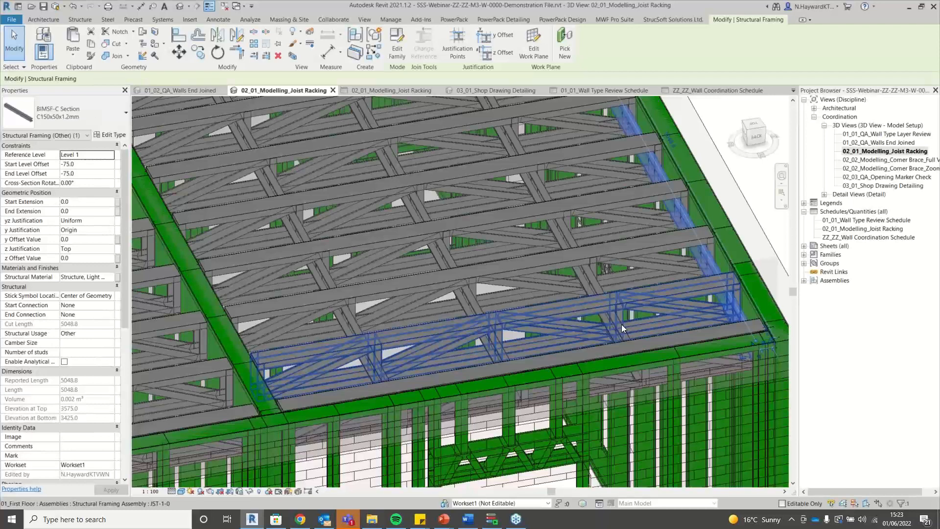
left_click(501, 357, "ctrl")
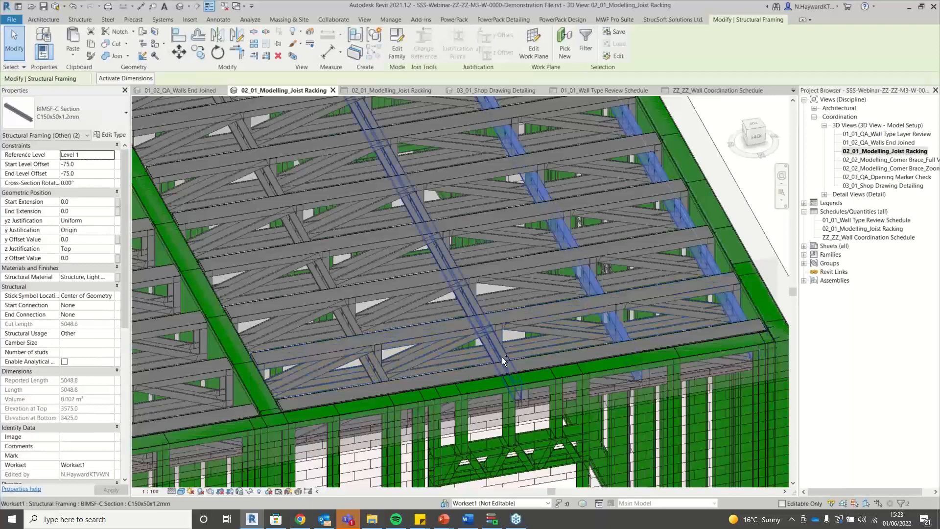
left_click(381, 369, "ctrl")
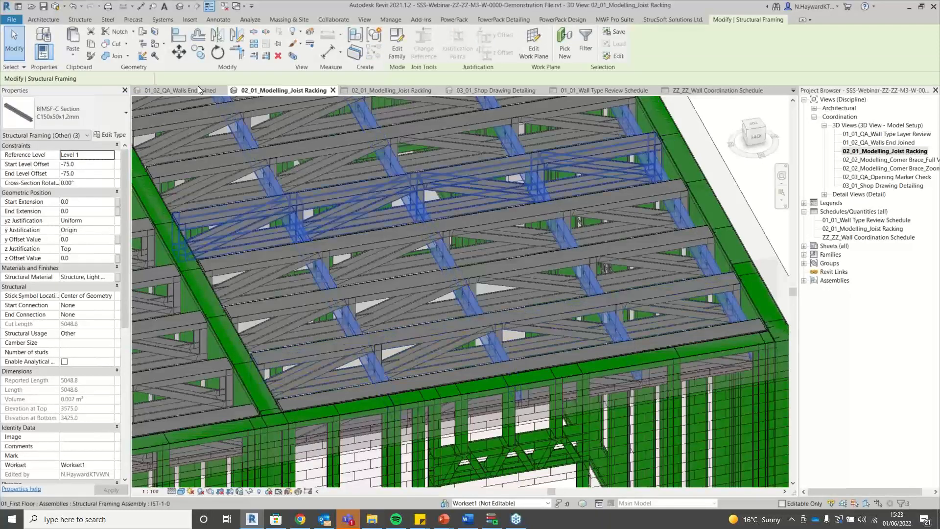
Copy the selected racking members with CC into the neighbouring joist bay across the green beam.
left_click(197, 53)
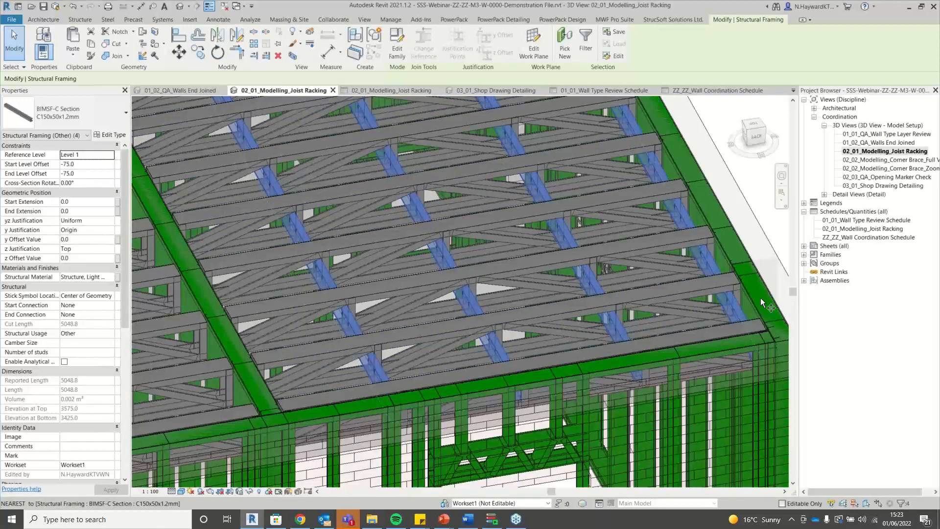
scroll(753, 299, "up", 3)
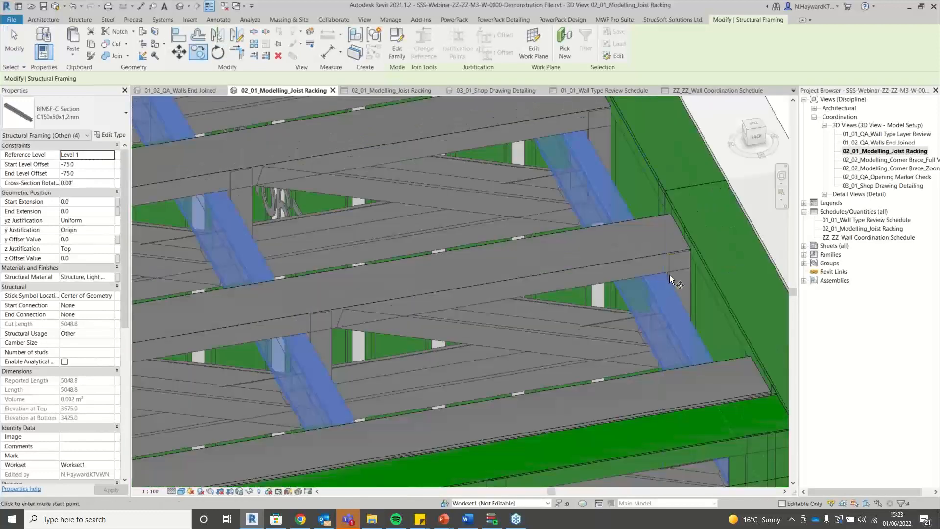
scroll(669, 275, "up", 2)
scroll(673, 277, "down", 3)
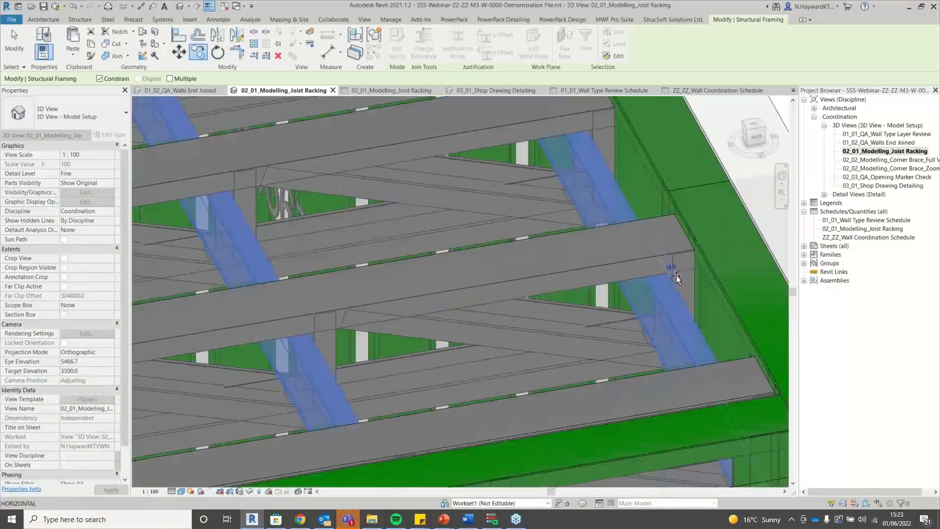
scroll(676, 276, "down", 3)
scroll(629, 302, "up", 1)
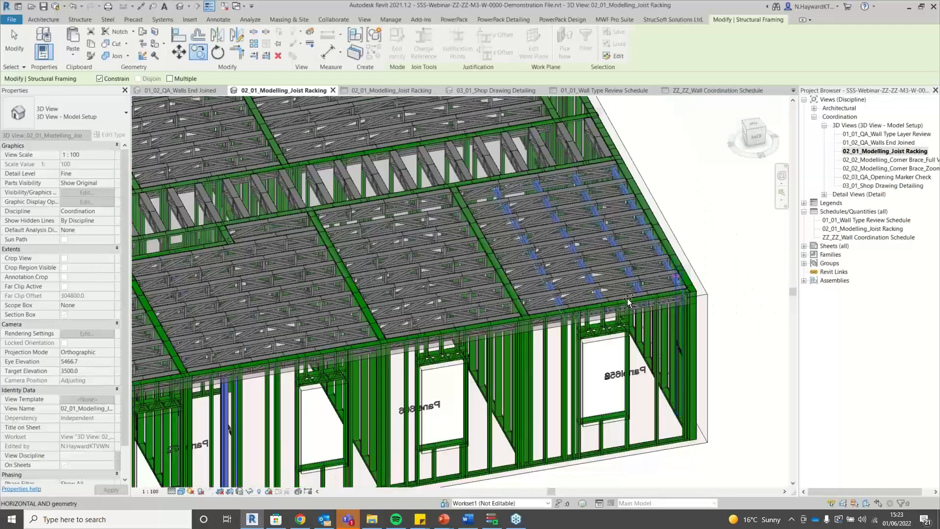
scroll(484, 309, "up", 4)
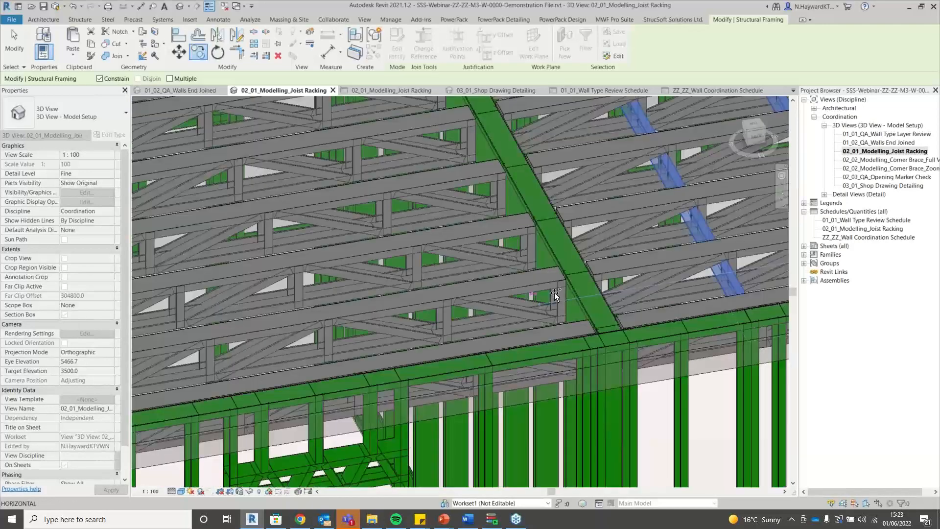
left_click(638, 270)
scroll(636, 272, "down", 2)
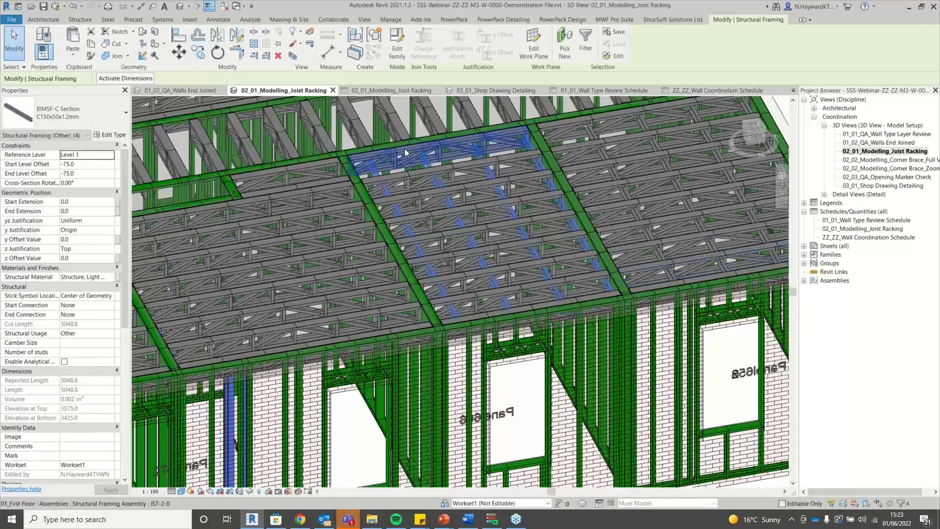
scroll(570, 209, "up", 4)
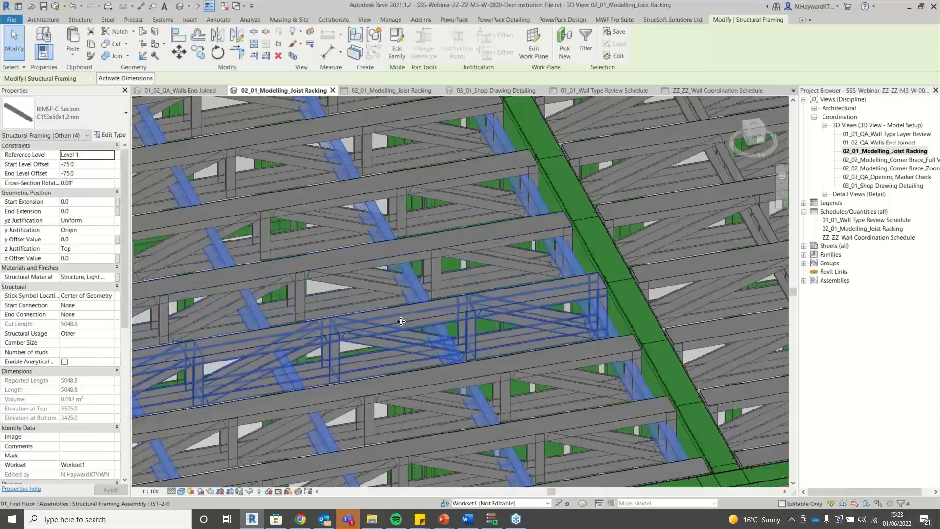
scroll(474, 266, "down", 3)
scroll(474, 266, "up", 3)
scroll(279, 251, "down", 3)
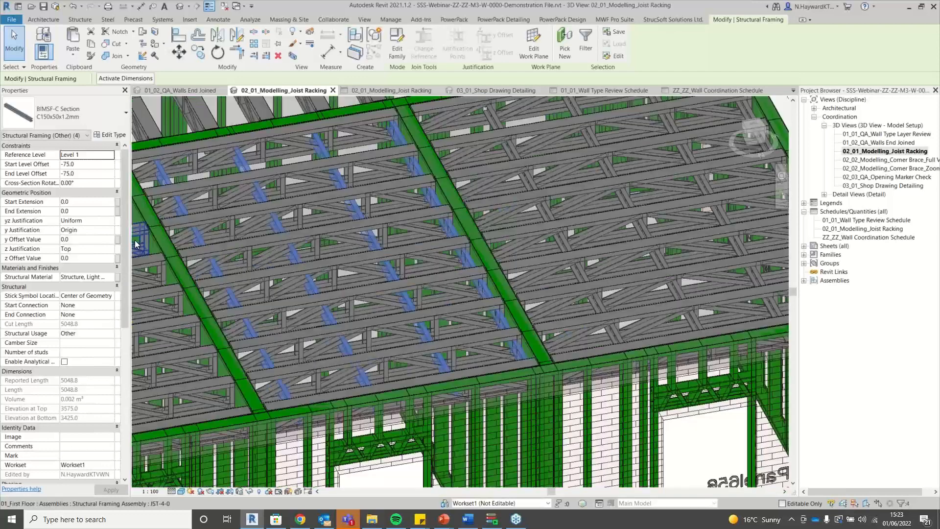
scroll(183, 210, "up", 3)
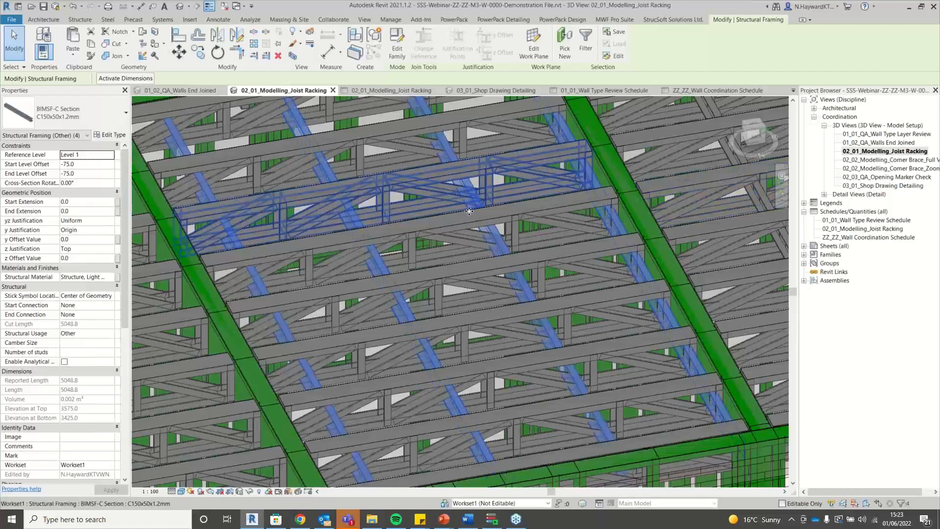
scroll(467, 212, "down", 2)
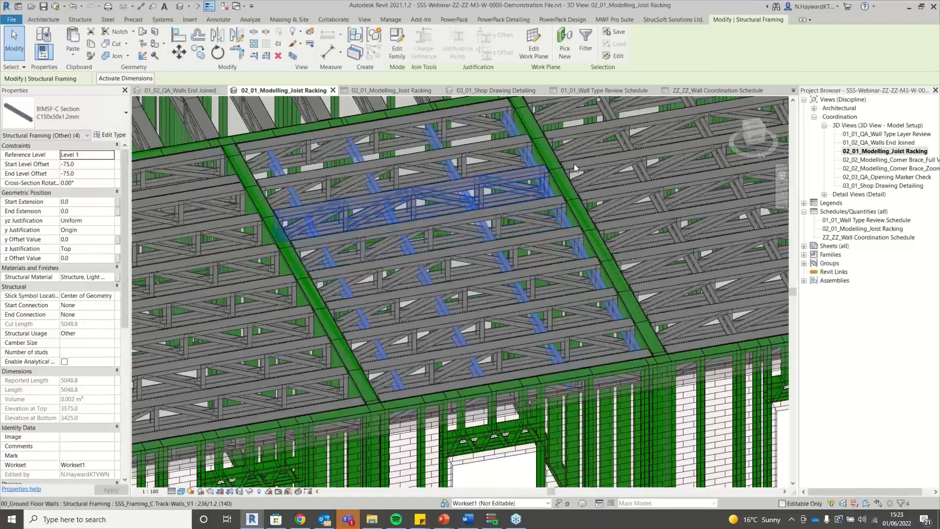
scroll(633, 268, "down", 3)
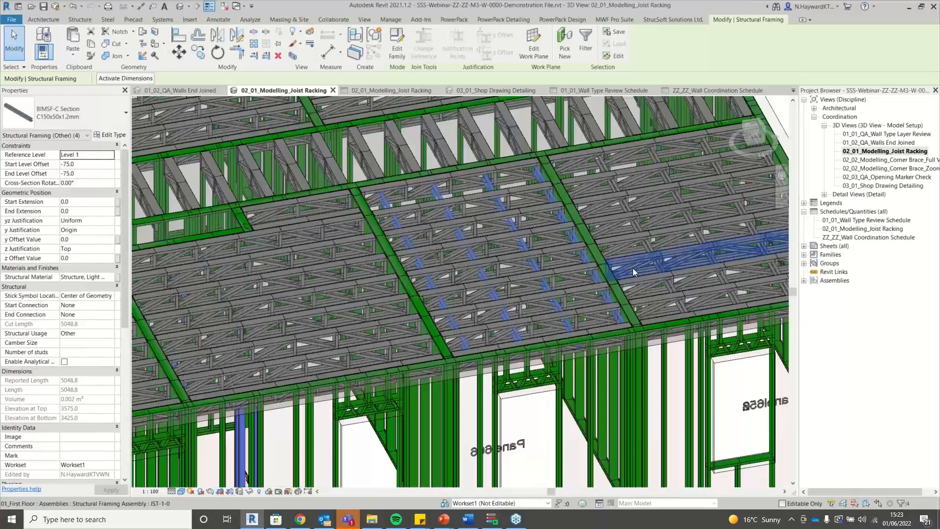
scroll(633, 268, "down", 2)
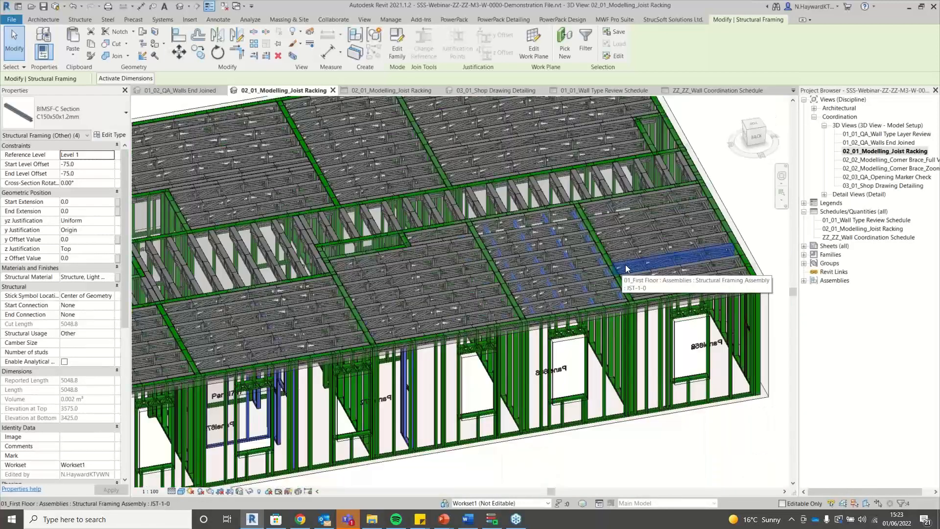
Bring up Dynamo Player and choose SSS-R21-MWF-Modelling-Joist Racking-V1 from the full script list.
left_click(783, 192)
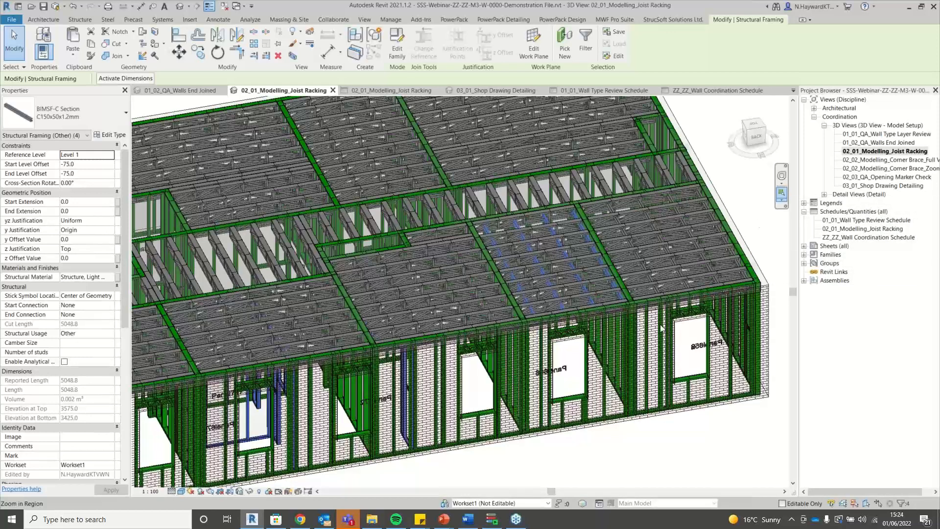
left_click(492, 521)
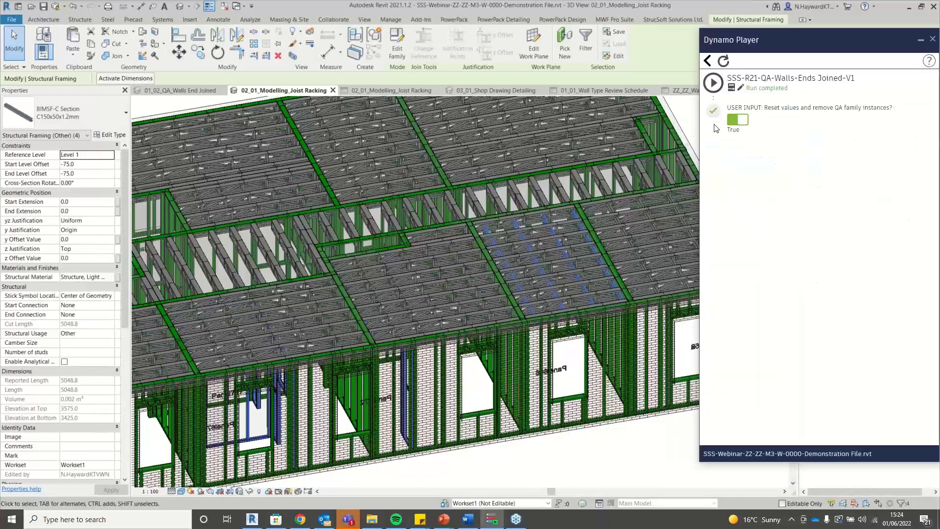
left_click(708, 60)
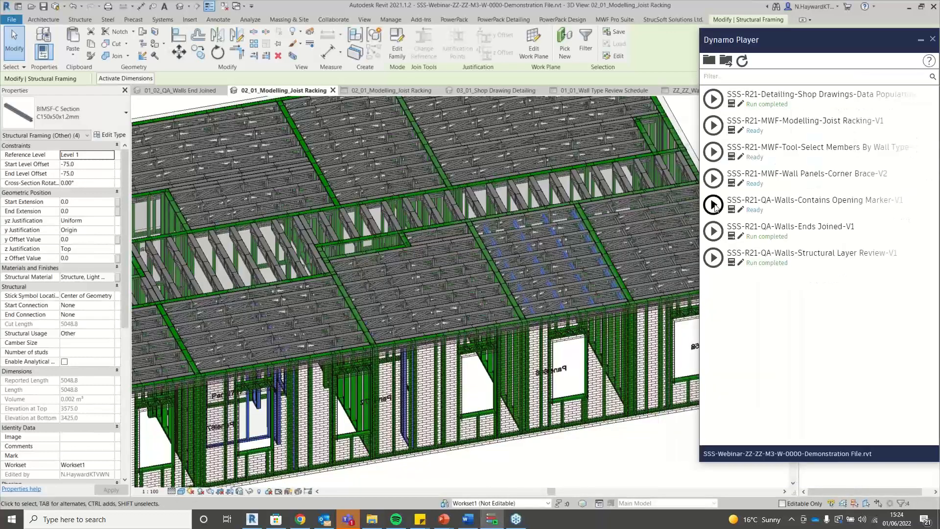
left_click(753, 117)
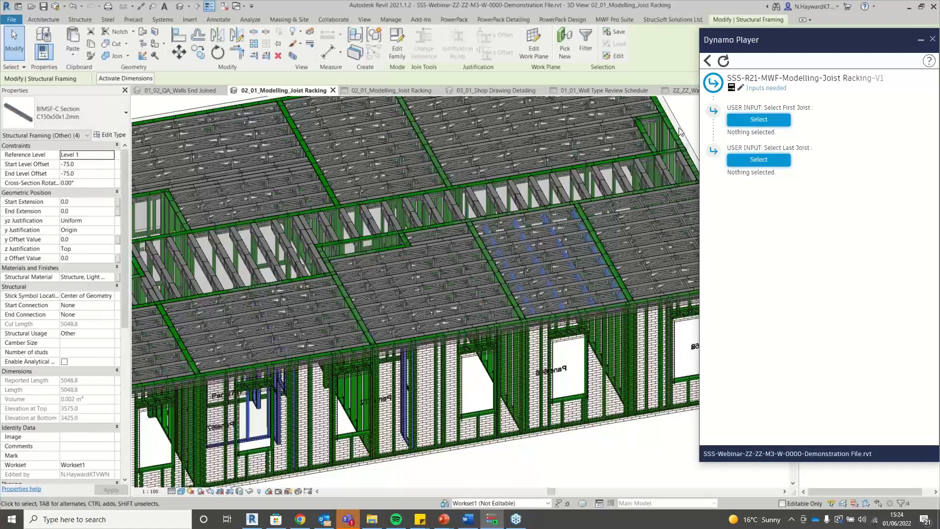
Set joist 695508 as First Joist and edge joist 692838 as Last Joist, then run the script.
left_click(774, 122)
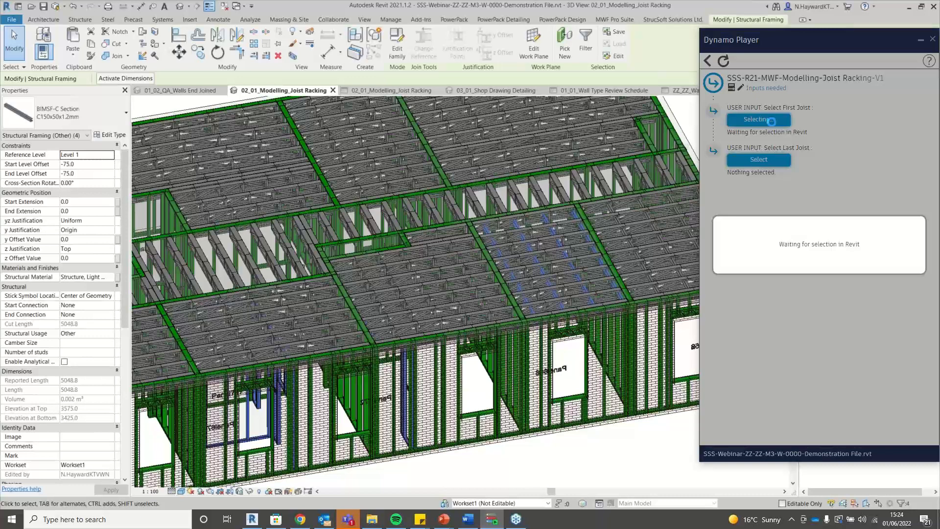
scroll(424, 250, "up", 1)
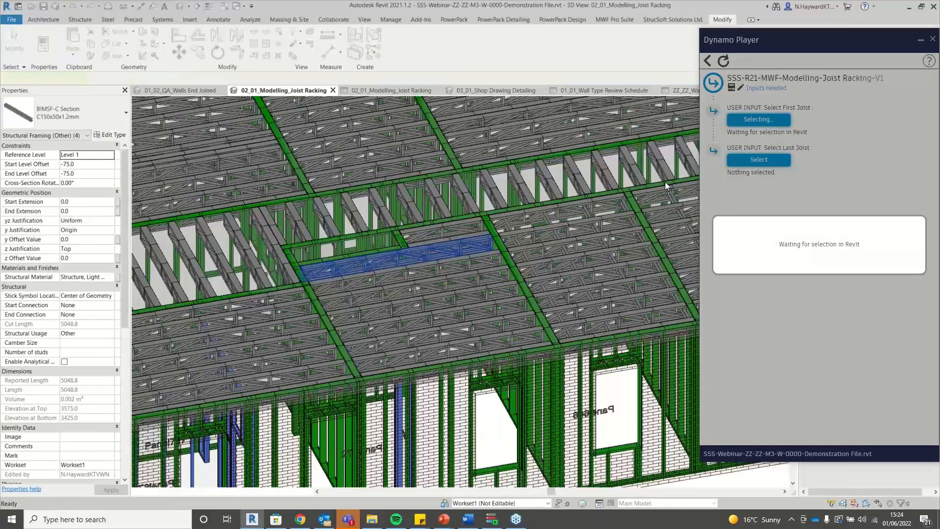
left_click(666, 186)
left_click(758, 160)
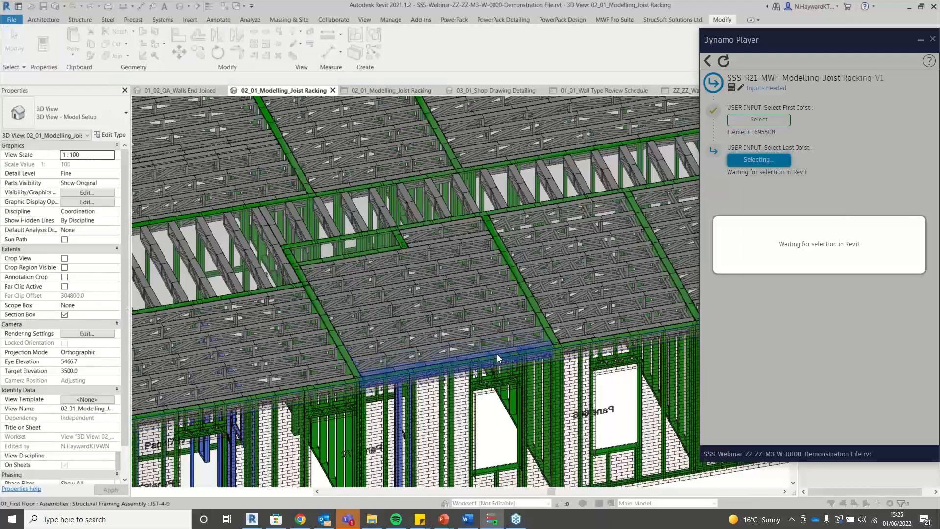
left_click(497, 355)
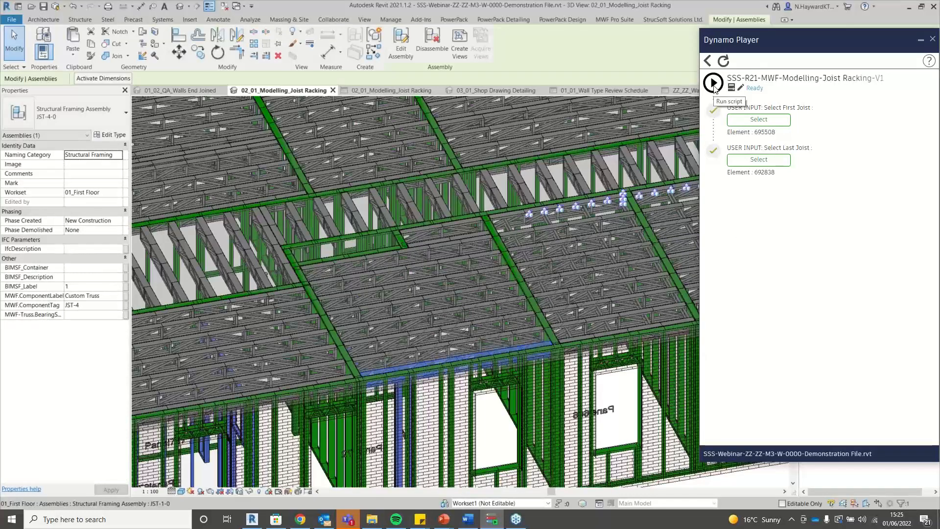
left_click(713, 83)
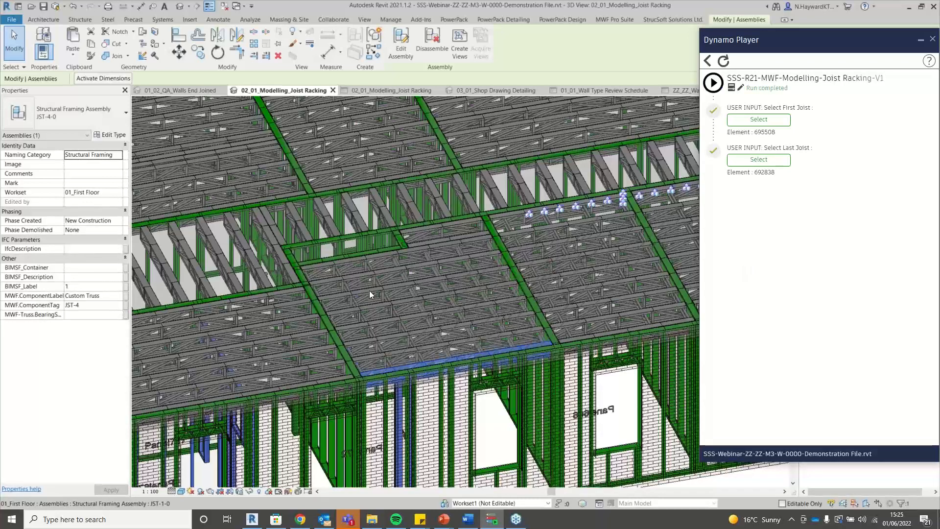
scroll(369, 290, "up", 3)
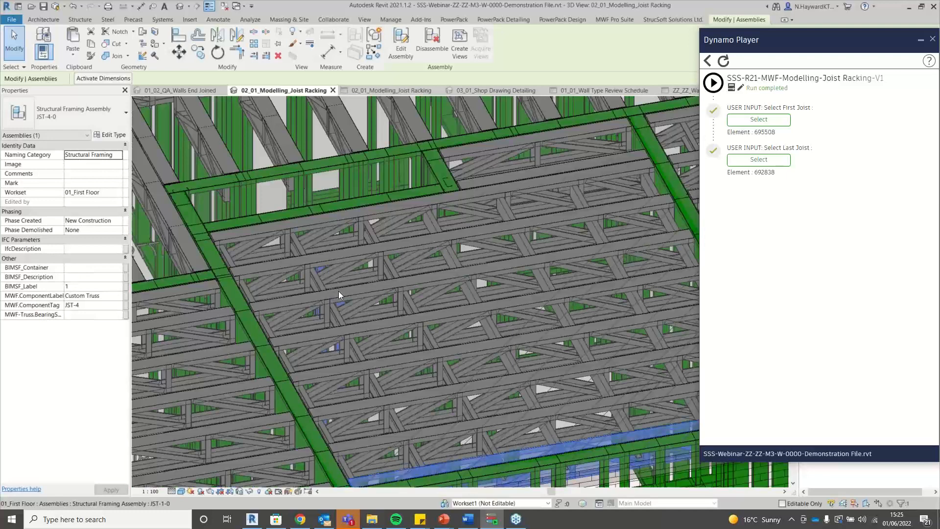
scroll(339, 291, "down", 1)
scroll(339, 291, "down", 1)
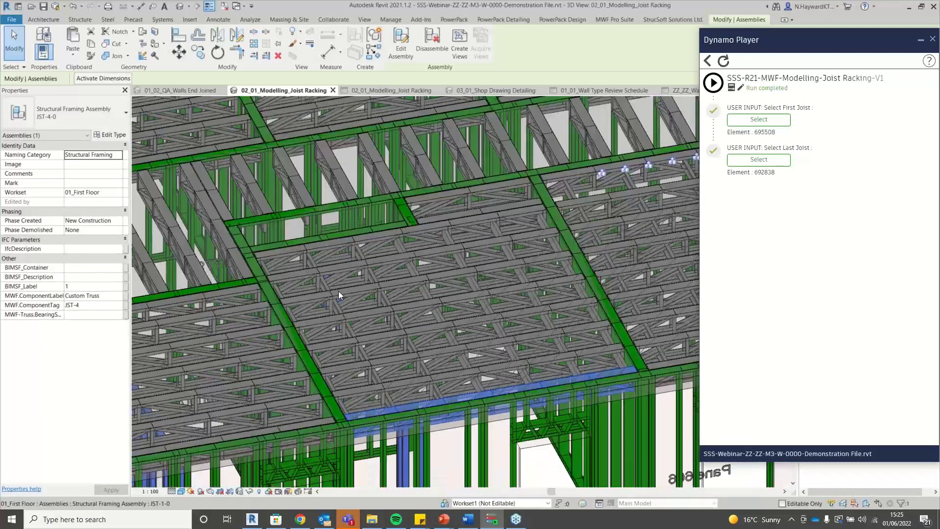
scroll(338, 291, "down", 2)
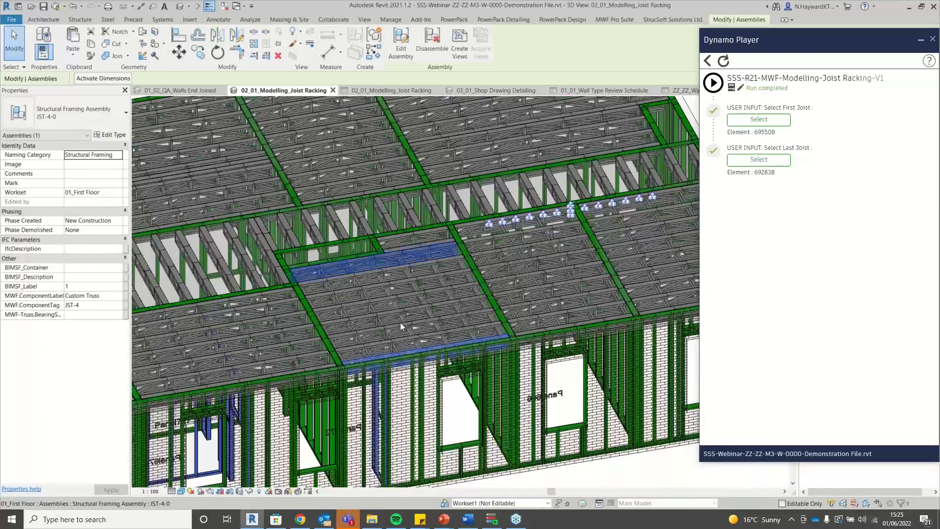
key("Escape")
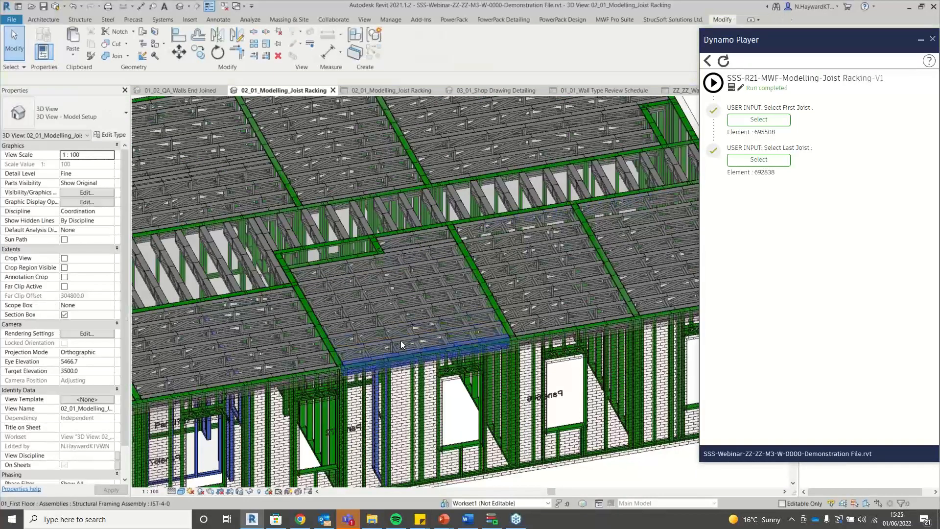
scroll(401, 340, "up", 8)
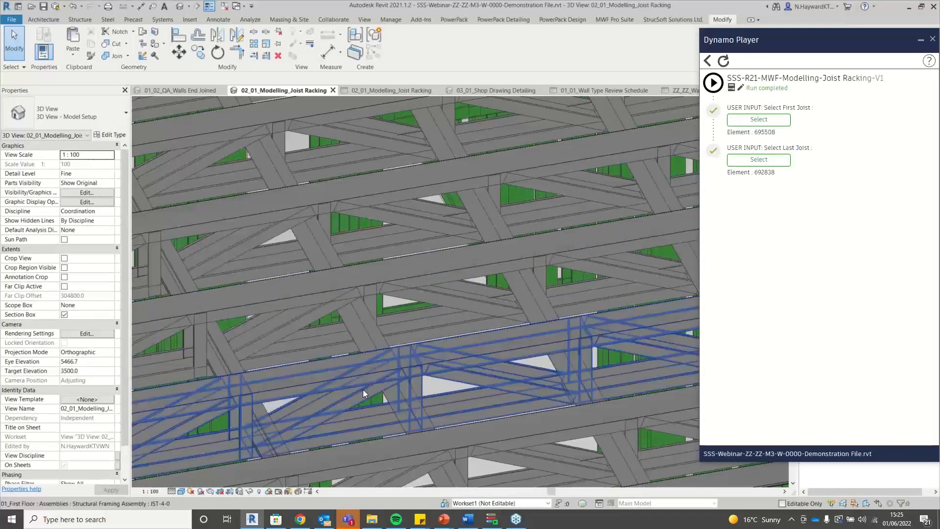
scroll(363, 375, "down", 5)
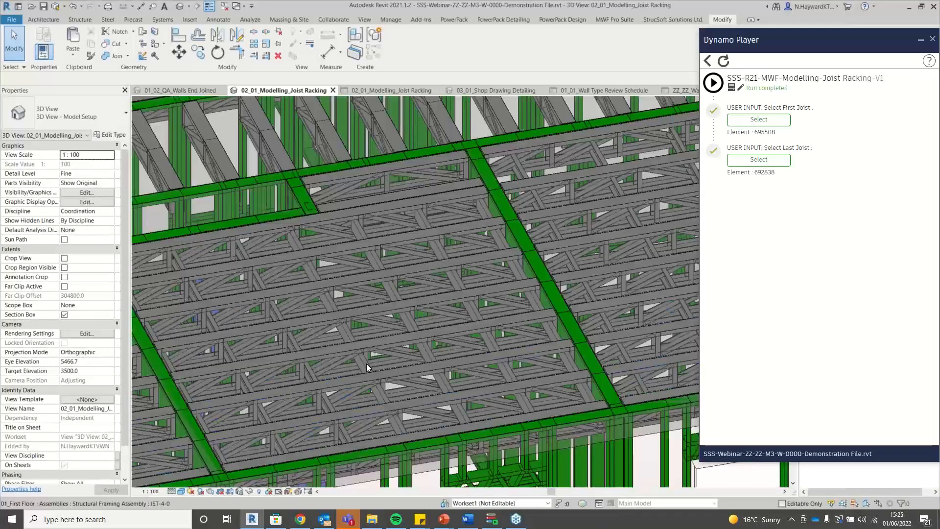
scroll(367, 367, "down", 5)
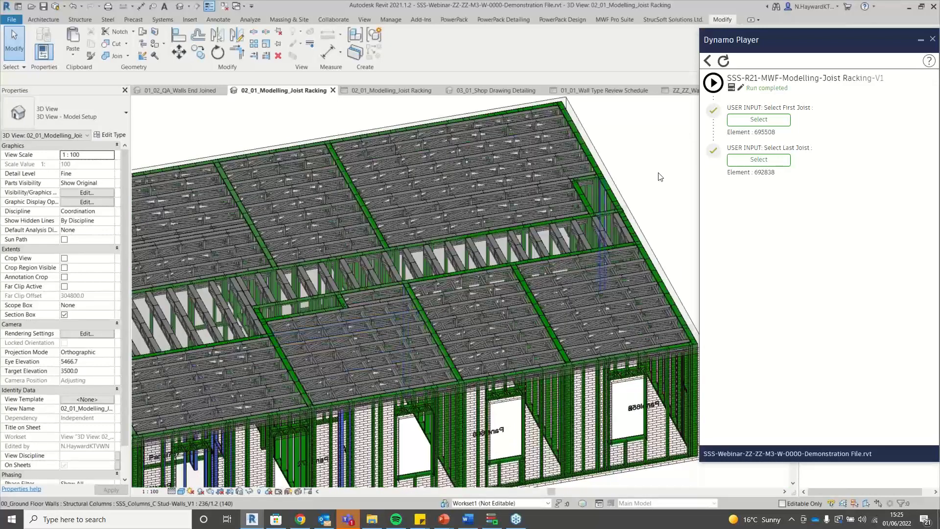
scroll(663, 175, "down", 2)
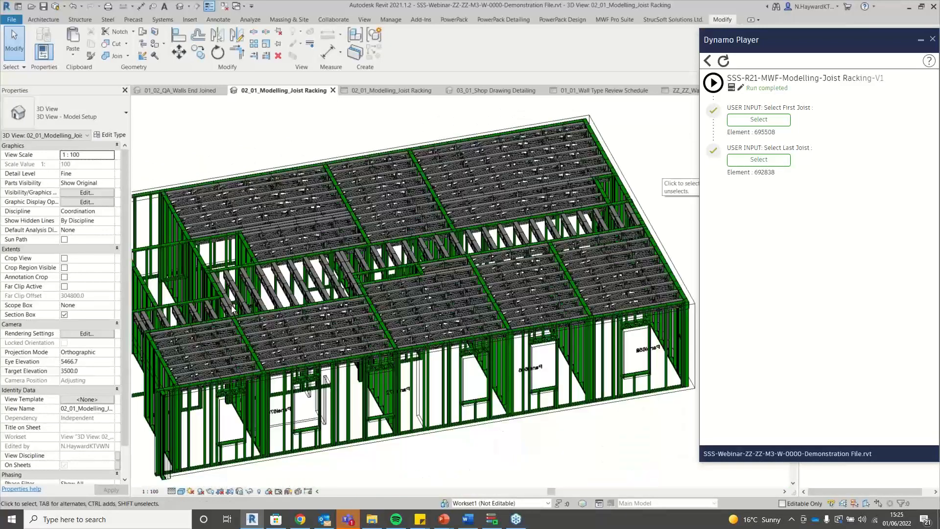
scroll(477, 324, "up", 3)
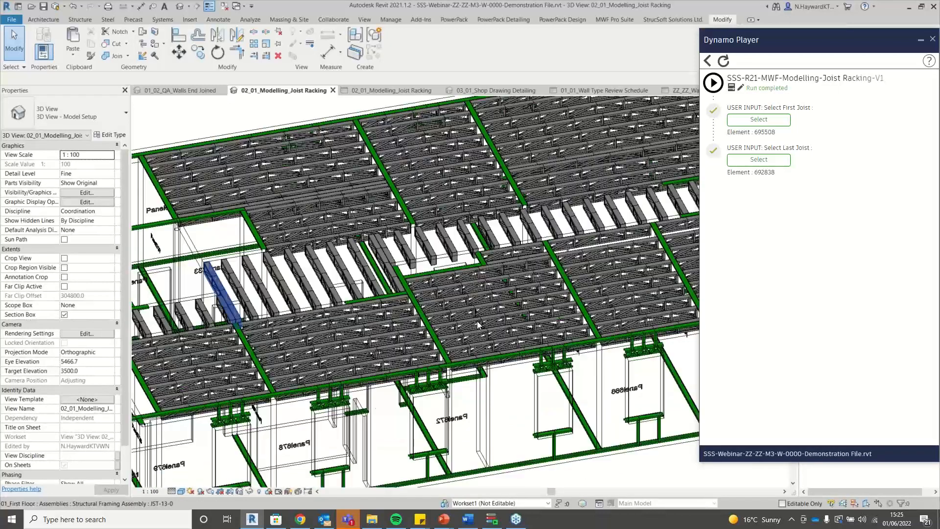
Pick joist 695658 in the next bay as the new First Joist.
left_click(758, 120)
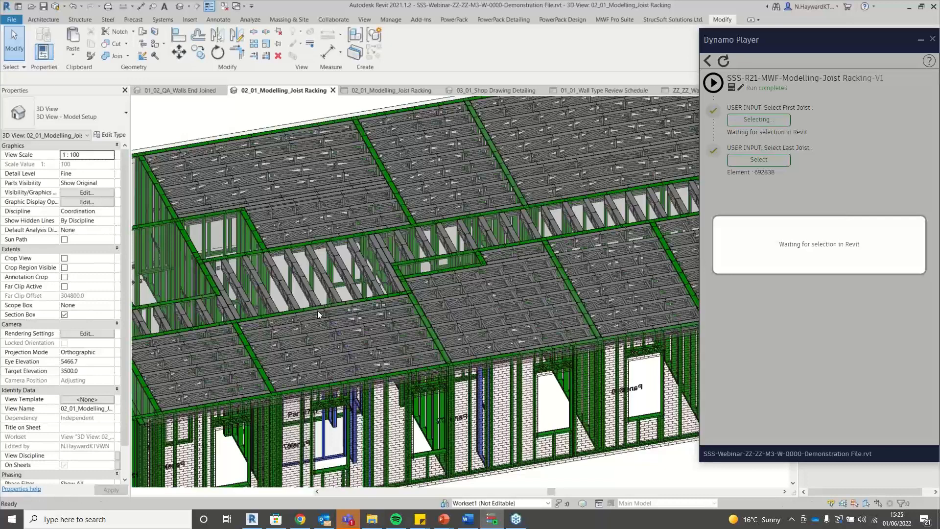
left_click(472, 305)
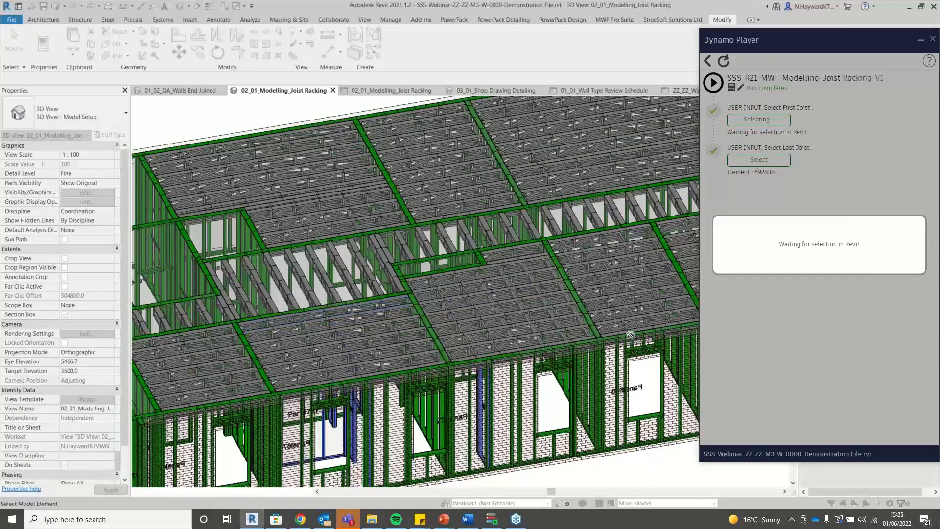
left_click(338, 312)
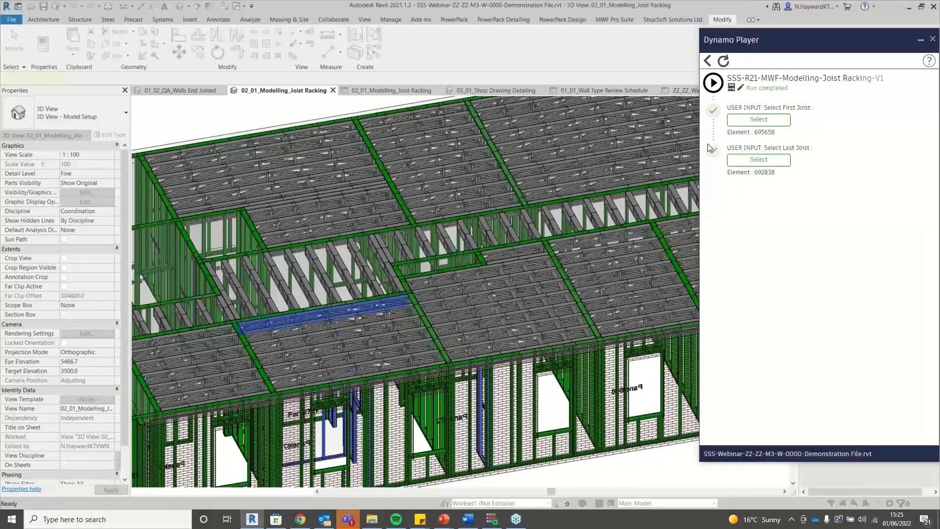
Pick joist 693307 as the Last Joist and run the Joist Racking script.
left_click(757, 161)
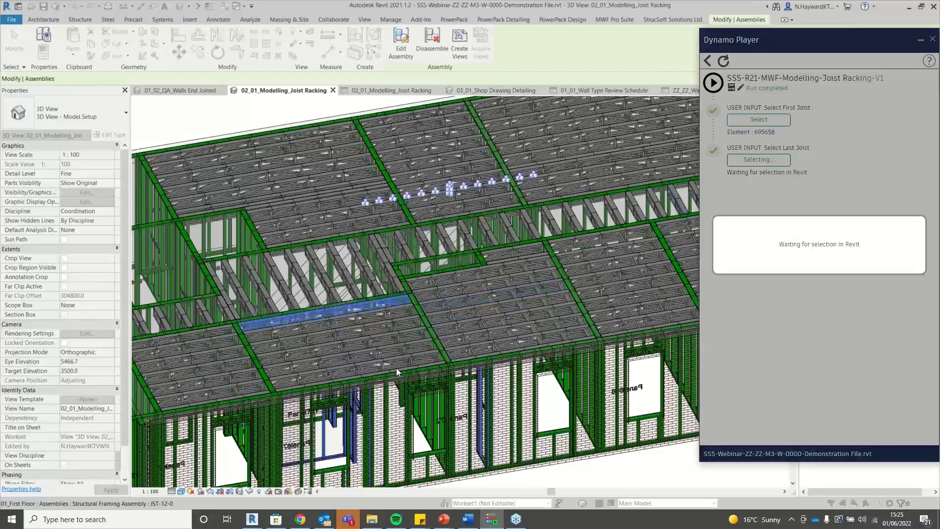
left_click(396, 368)
left_click(516, 330)
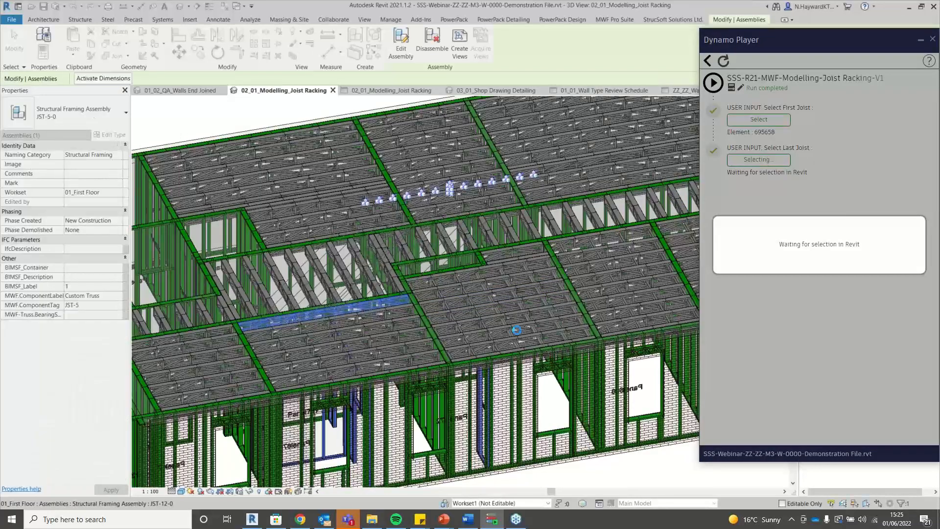
scroll(396, 356, "up", 2)
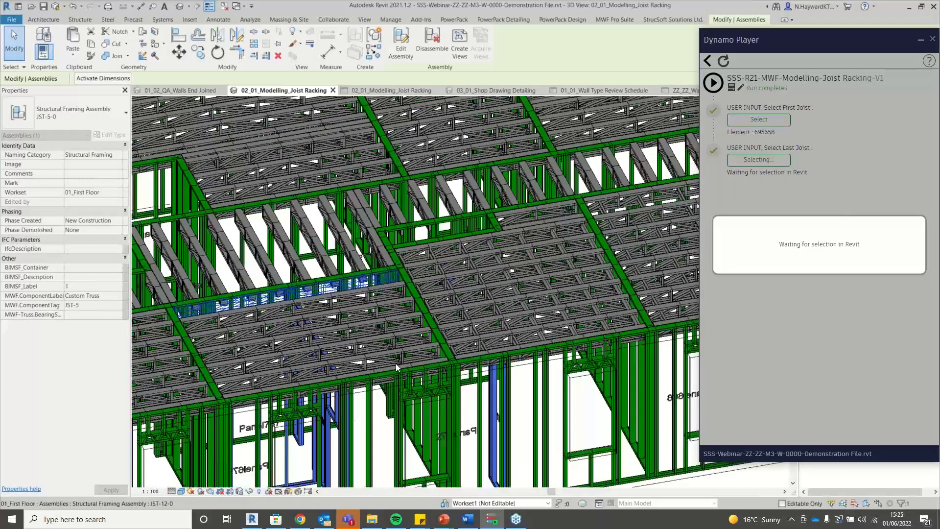
scroll(396, 363, "up", 3)
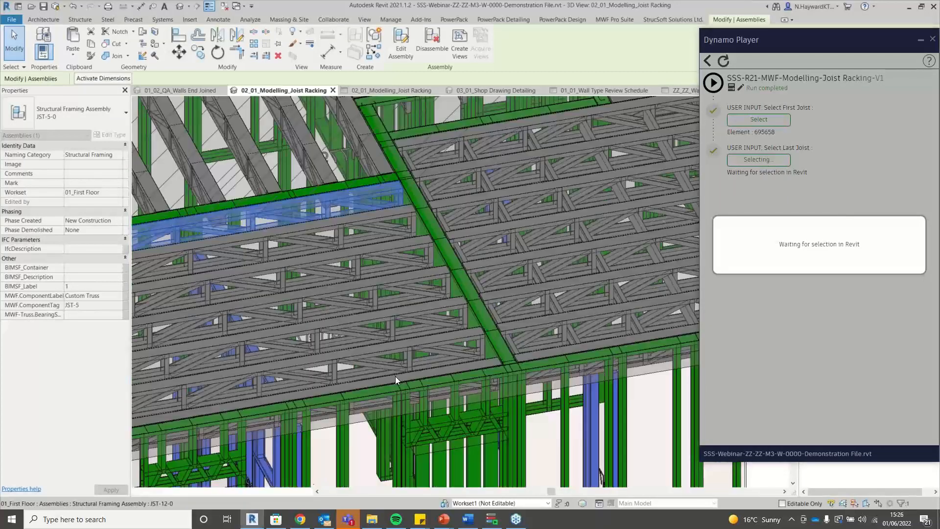
left_click(405, 385)
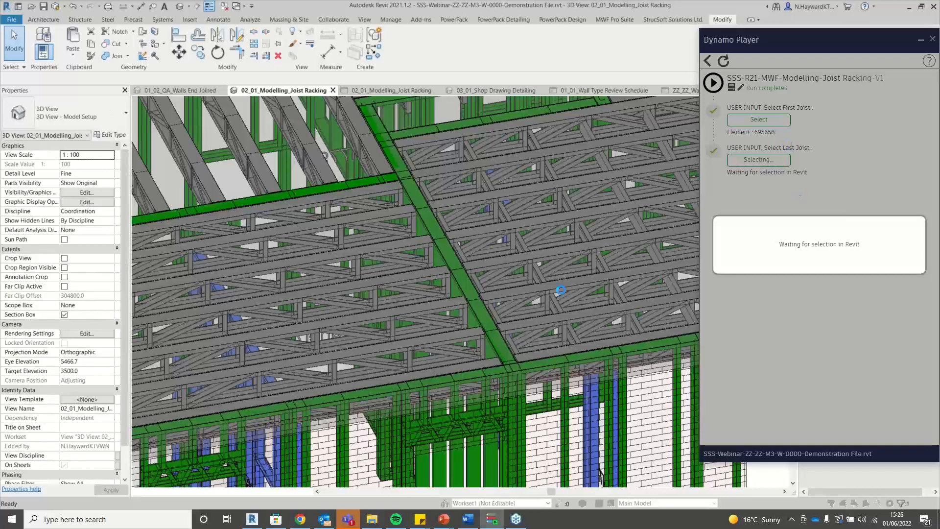
scroll(561, 290, "down", 5)
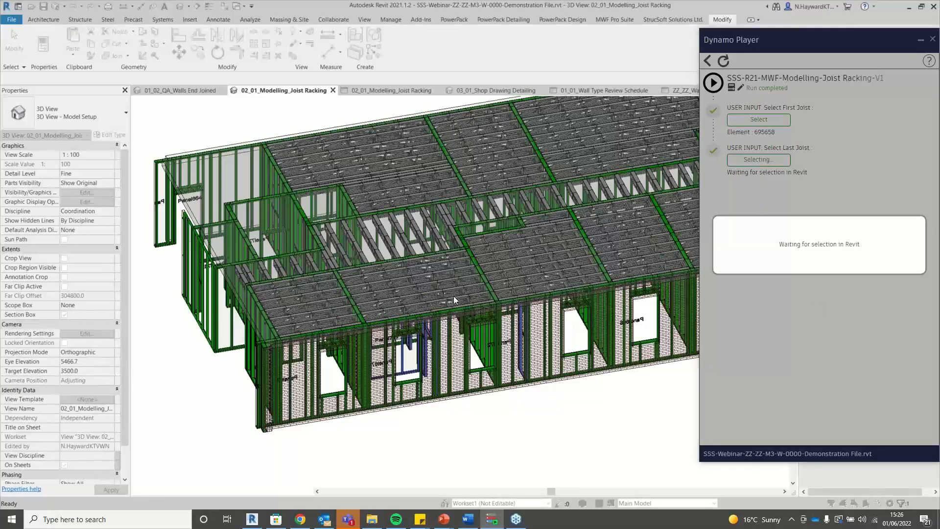
scroll(474, 306, "up", 2)
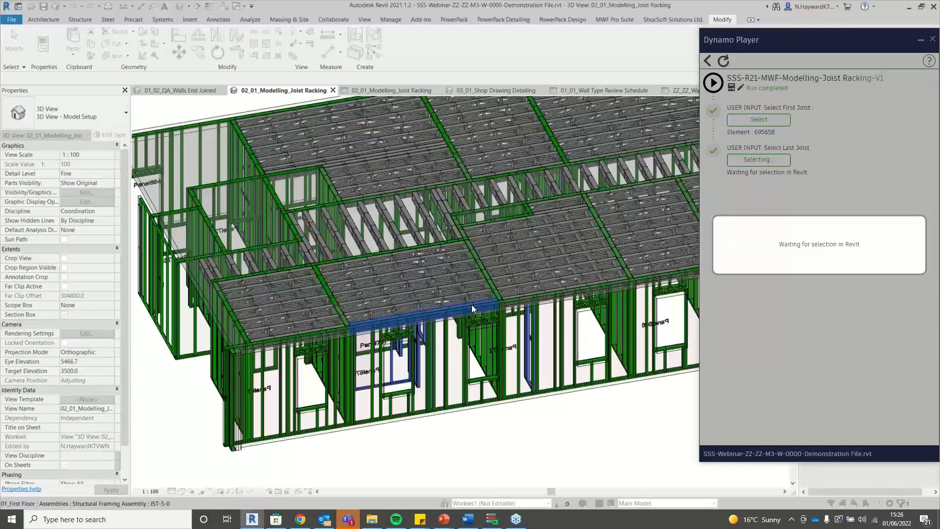
scroll(472, 307, "up", 2)
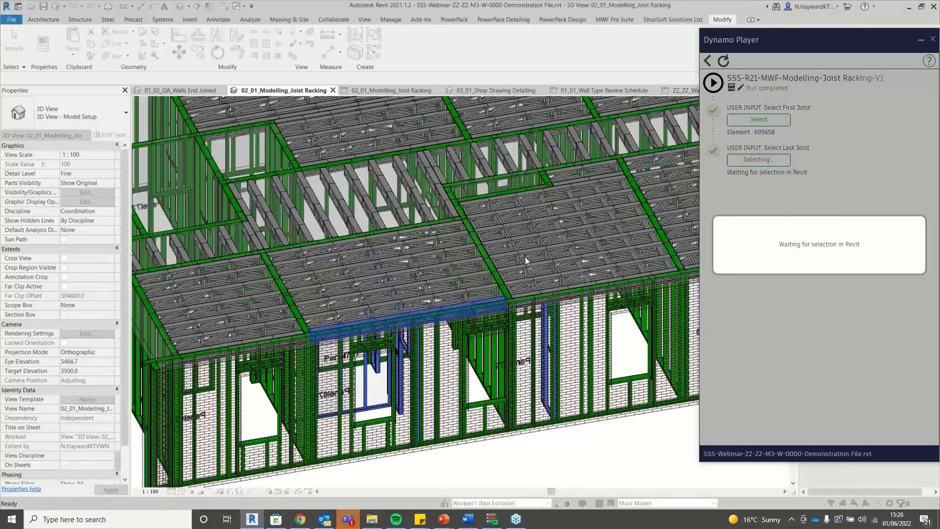
left_click(525, 256)
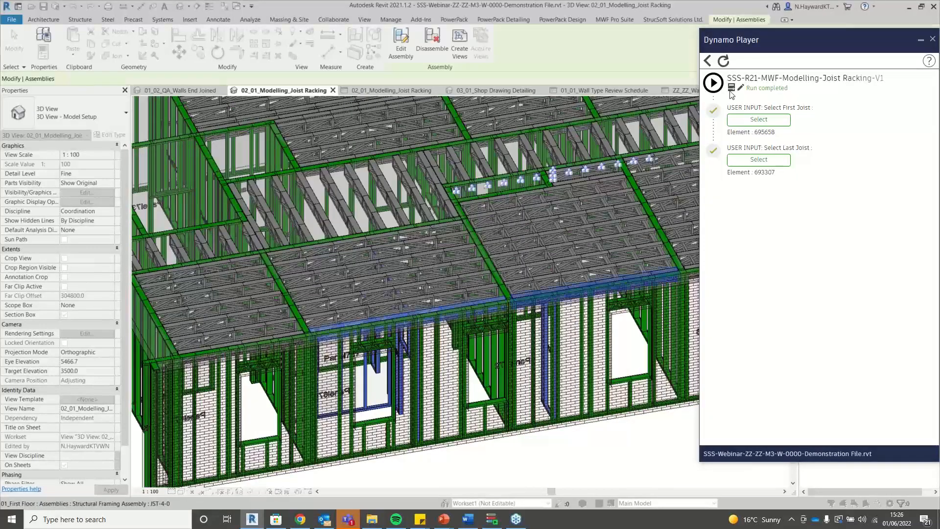
left_click(714, 84)
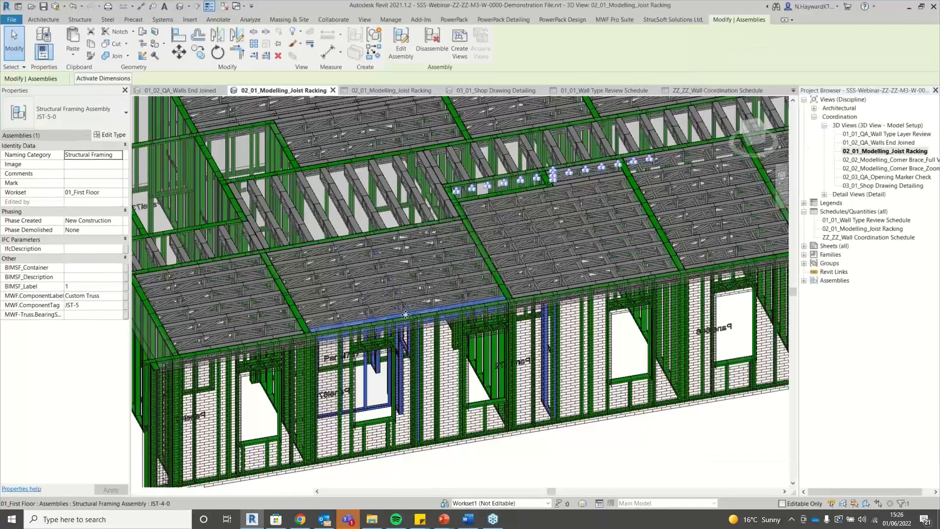
Zoom the 3D view to check the new racking noggins in the second bay.
scroll(440, 283, "up", 2)
scroll(441, 283, "up", 3)
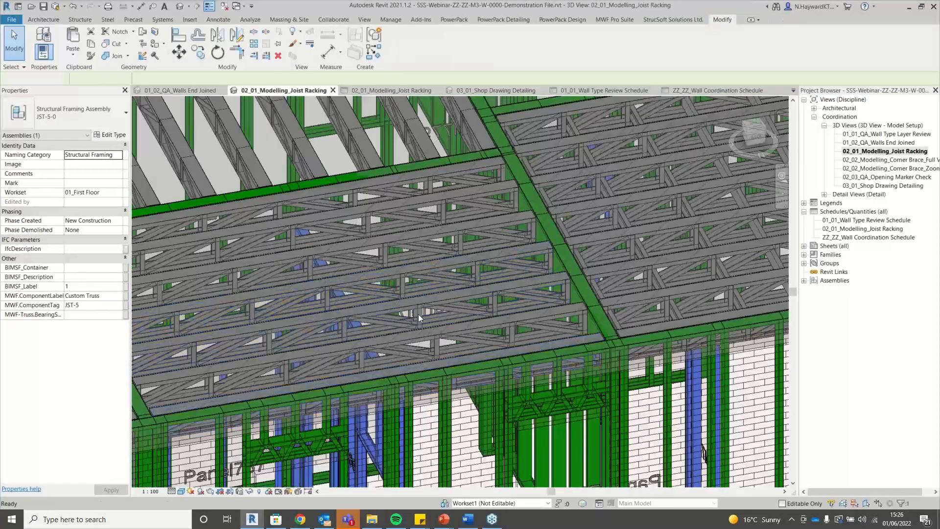
scroll(419, 313, "down", 6)
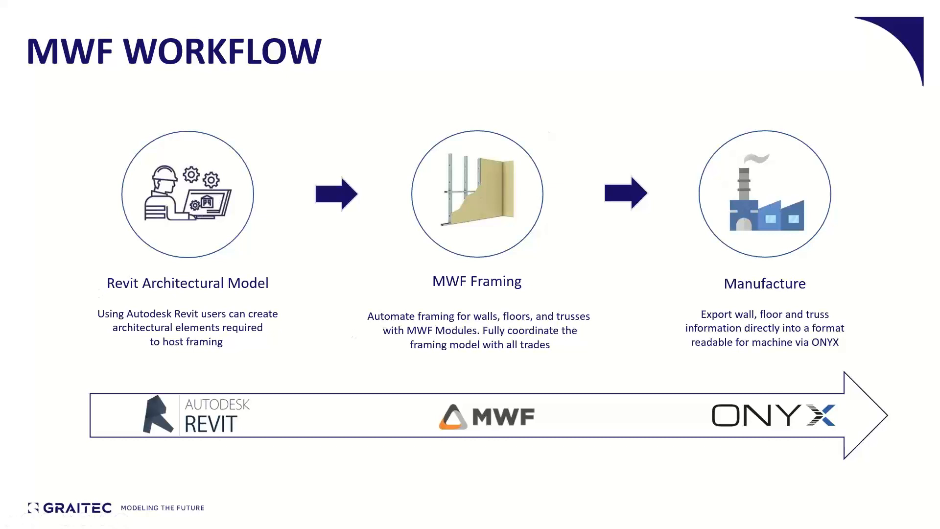
Review the Joist Racking schedule, then select a racking member in the 3D view to inspect it.
key("alt+Tab")
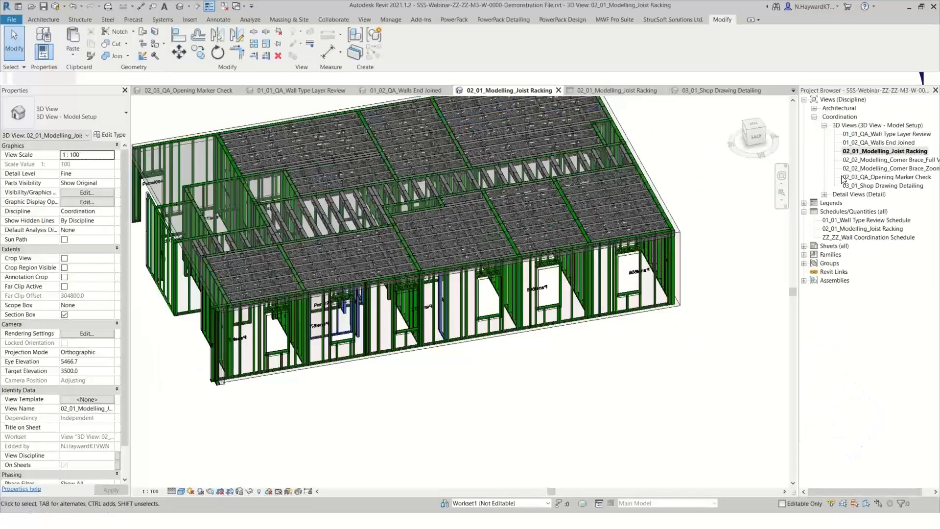
double_click(864, 229)
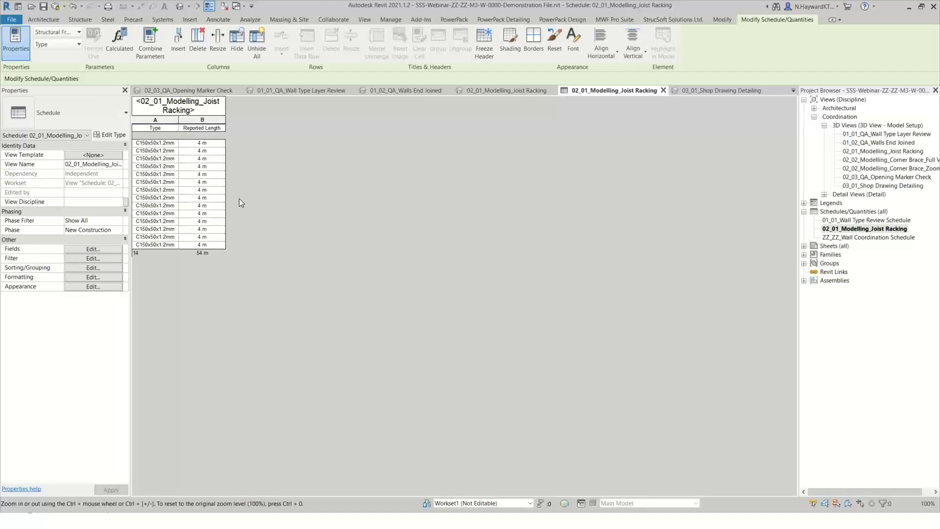
left_click(501, 90)
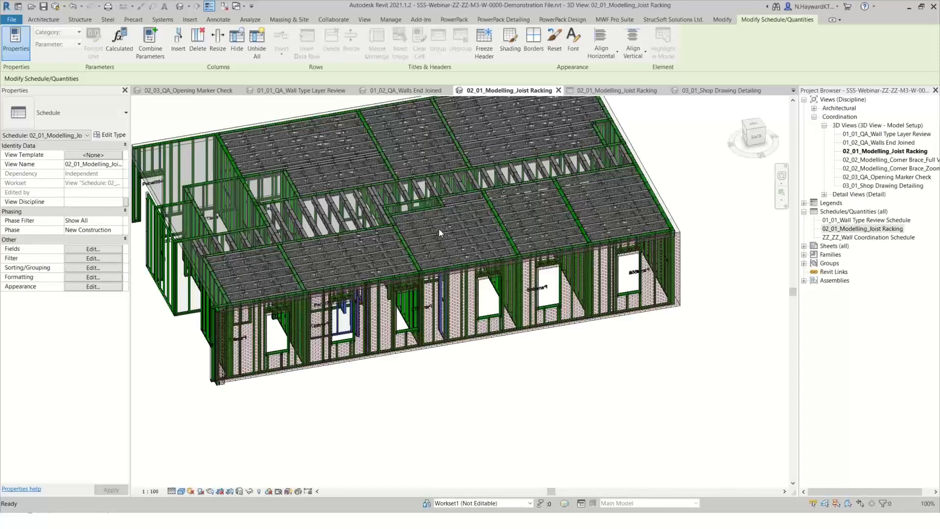
scroll(448, 237, "up", 3)
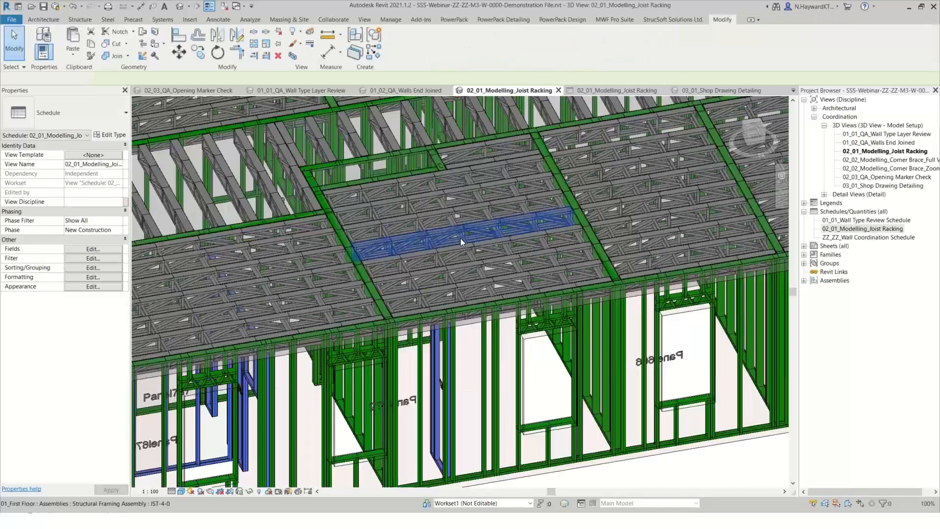
left_click(489, 293)
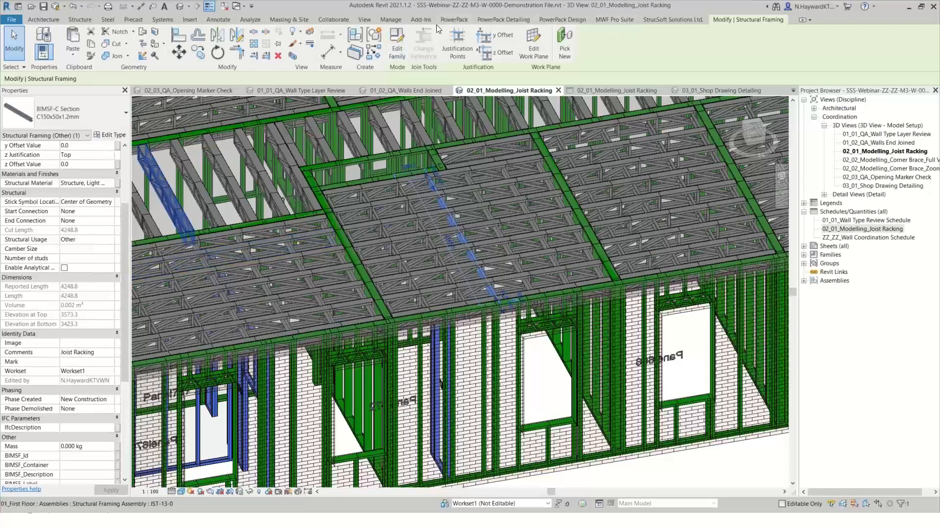
left_click(390, 20)
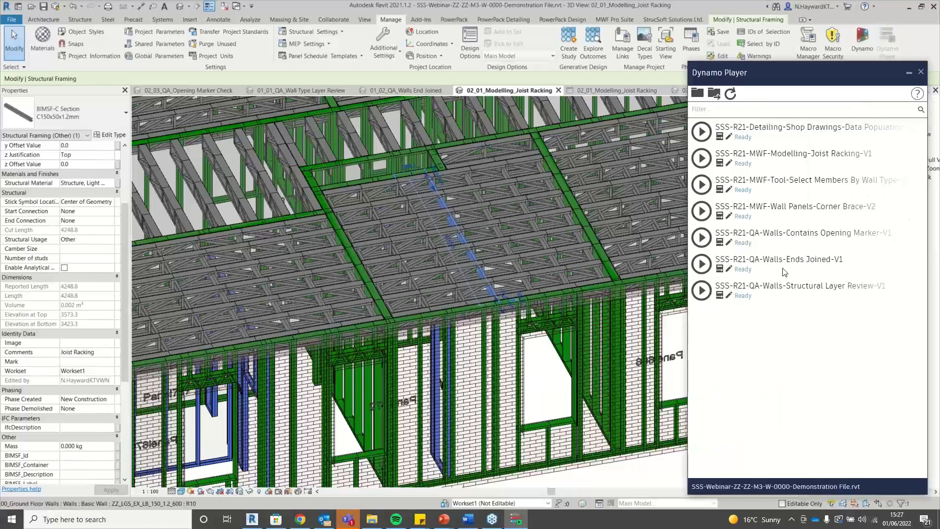
Open the 02_02_Modelling_Corner Brace_Full View, keeping Dynamo Player's script list beside it.
scroll(389, 310, "down", 3)
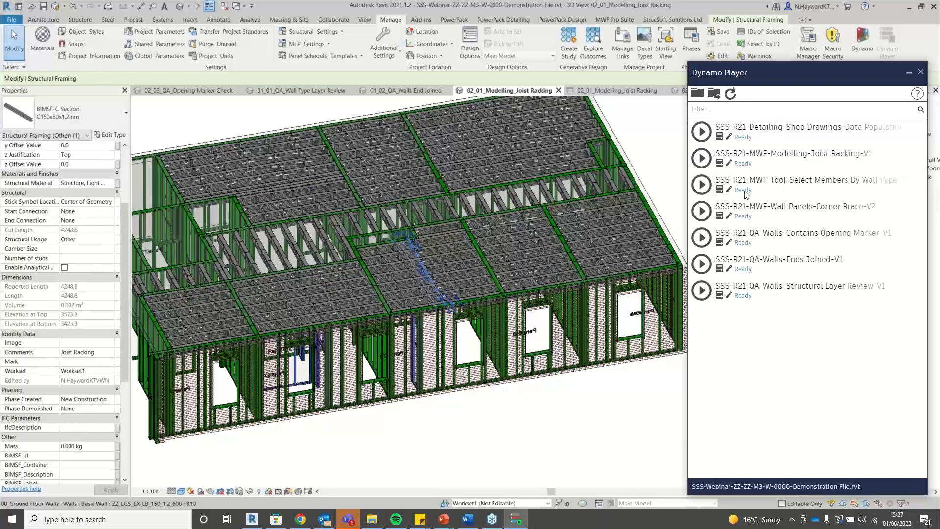
left_click(720, 163)
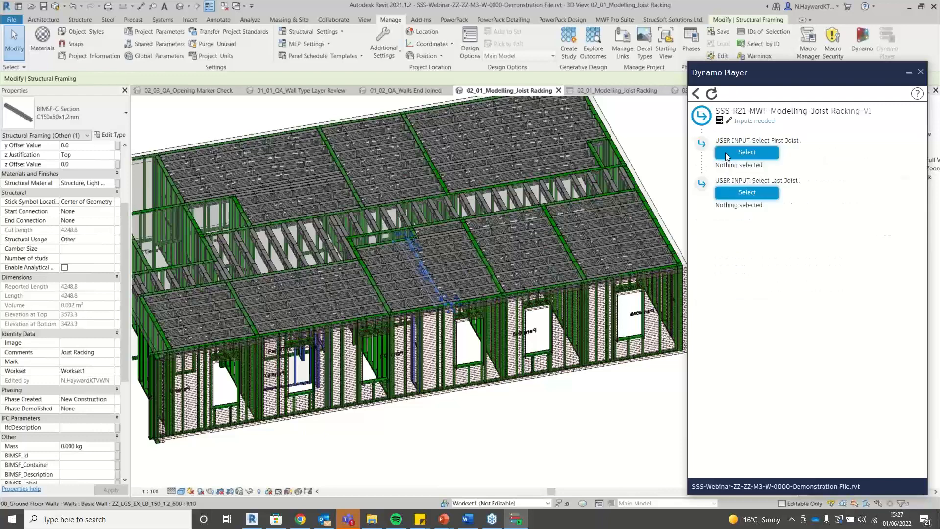
left_click(696, 94)
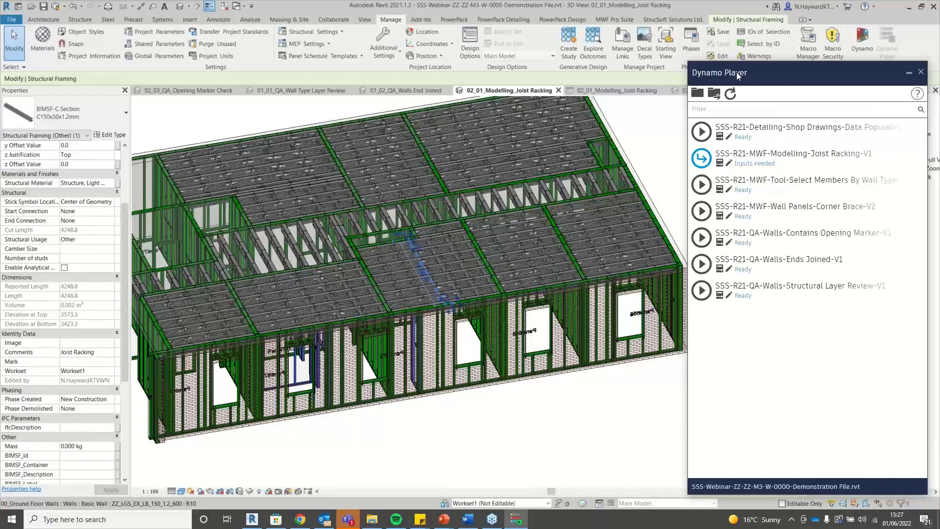
left_click_drag(738, 74, 564, 97)
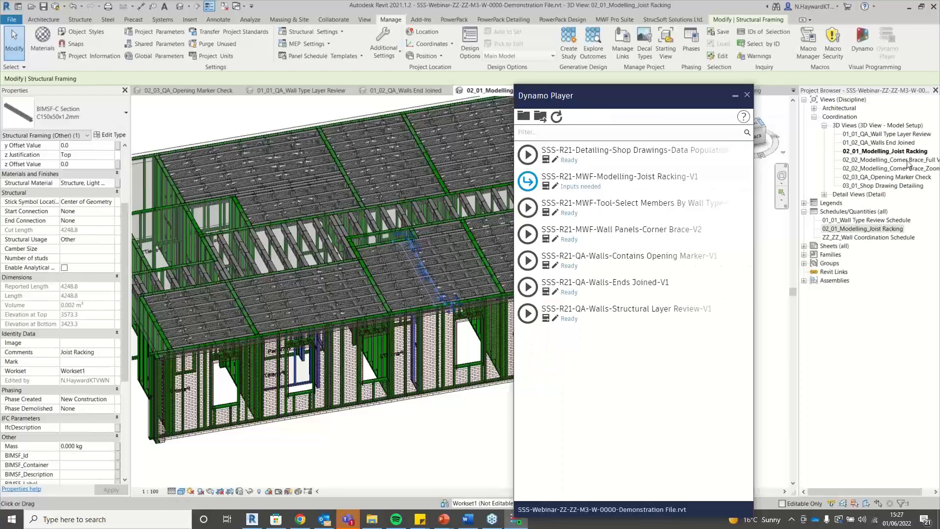
left_click(901, 161)
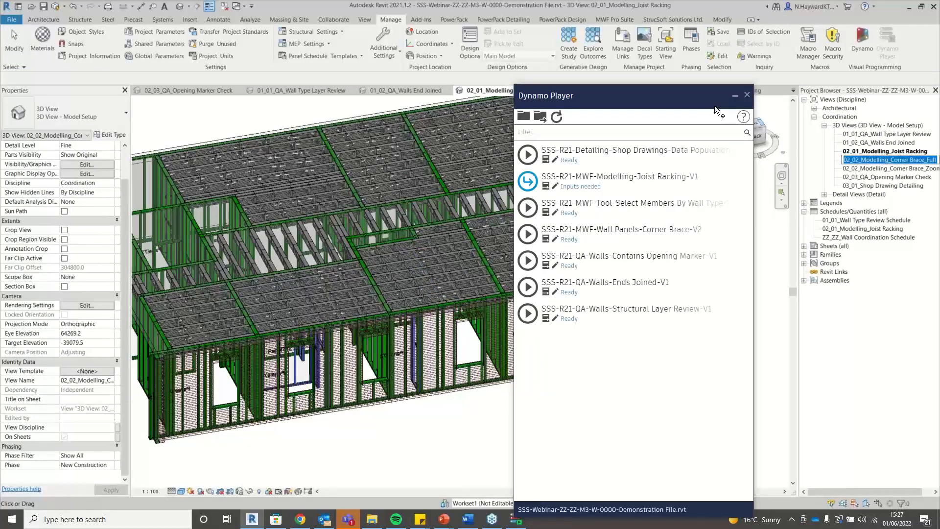
double_click(896, 161)
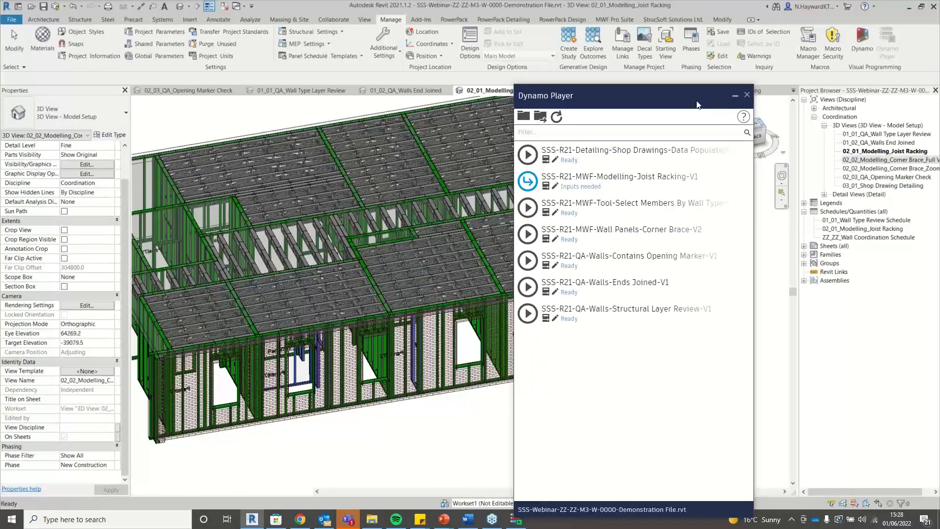
left_click_drag(682, 100, 848, 76)
scroll(286, 282, "down", 2)
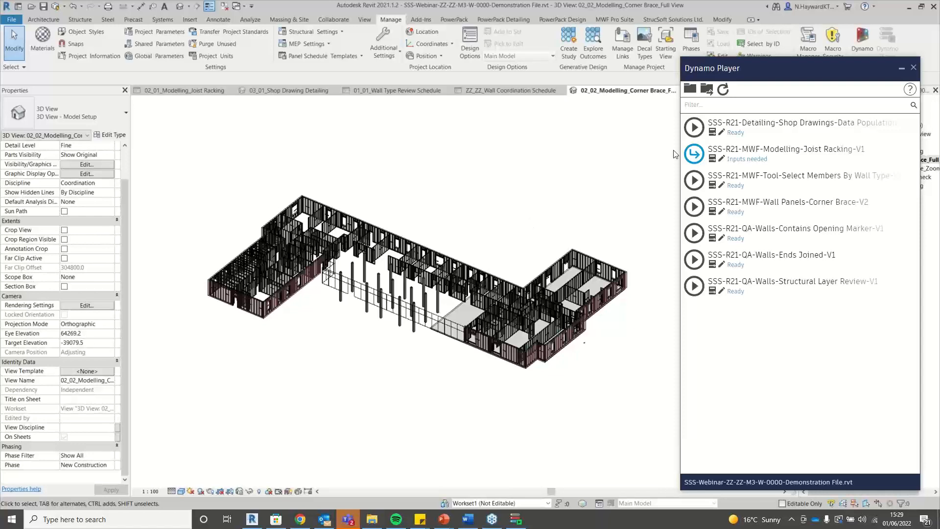
Select a wall stud of Panel706 in the Corner Brace_Zoom view and review its properties.
left_click_drag(797, 78, 495, 76)
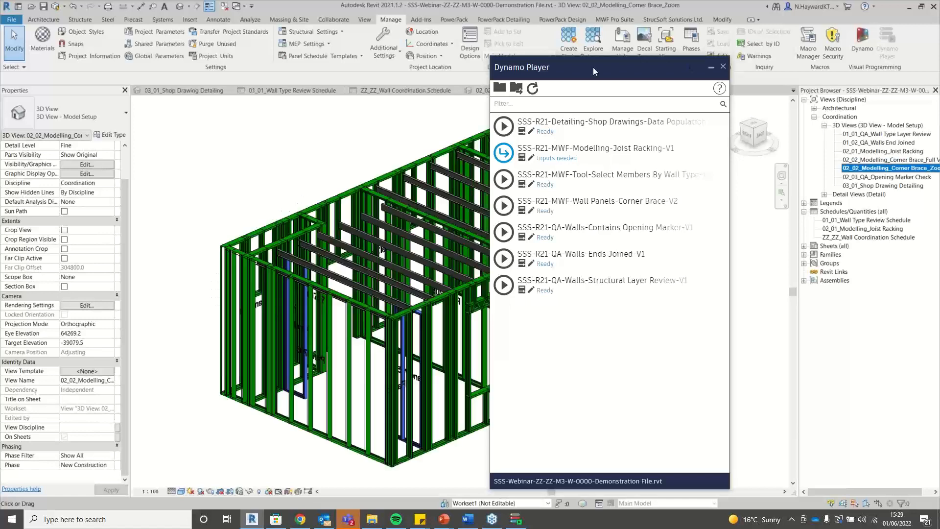
left_click_drag(593, 67, 764, 75)
scroll(334, 185, "down", 3)
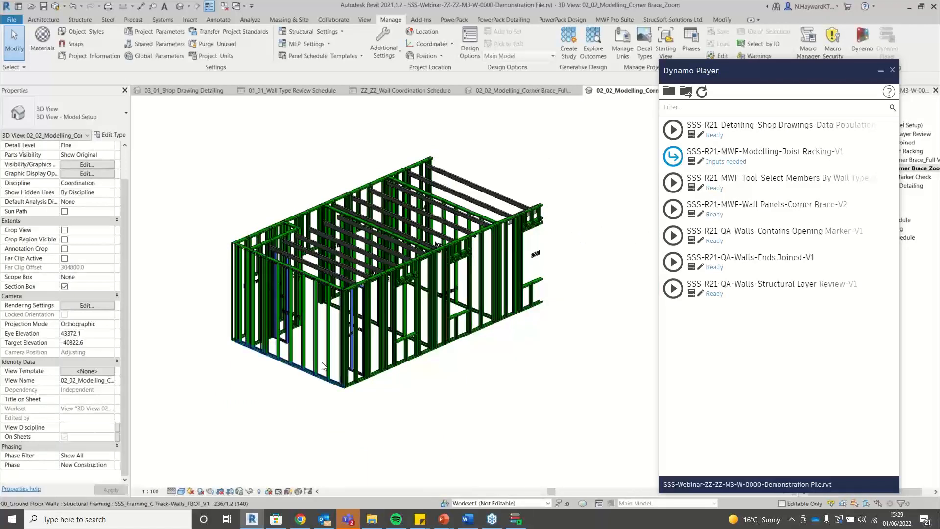
scroll(323, 365, "up", 3)
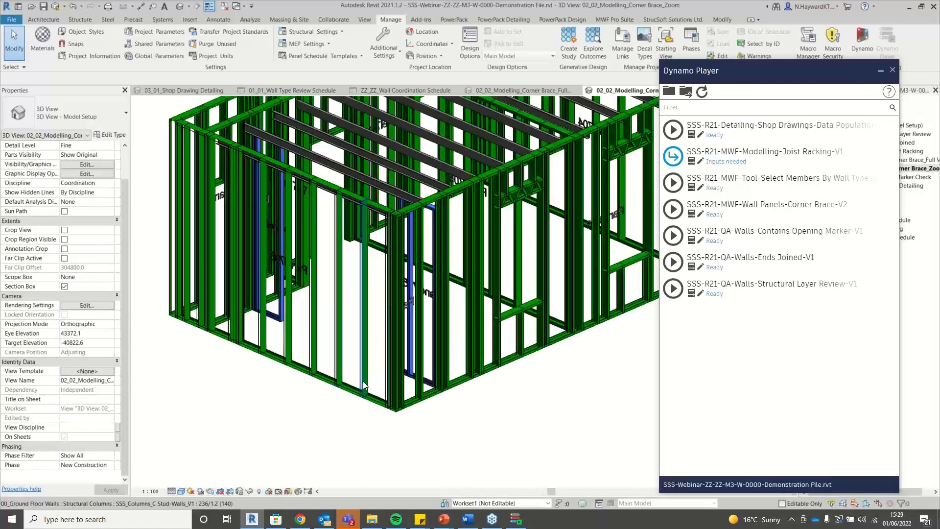
left_click(374, 413)
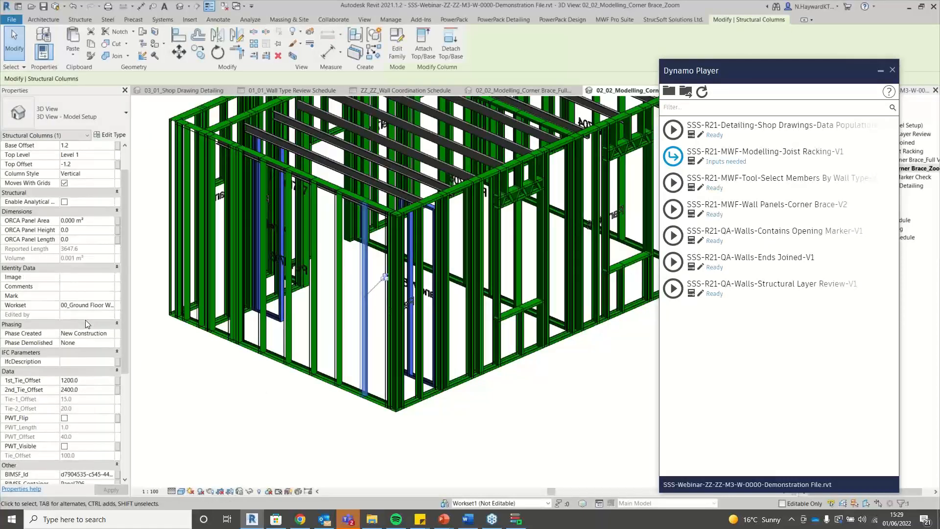
scroll(117, 383, "down", 10)
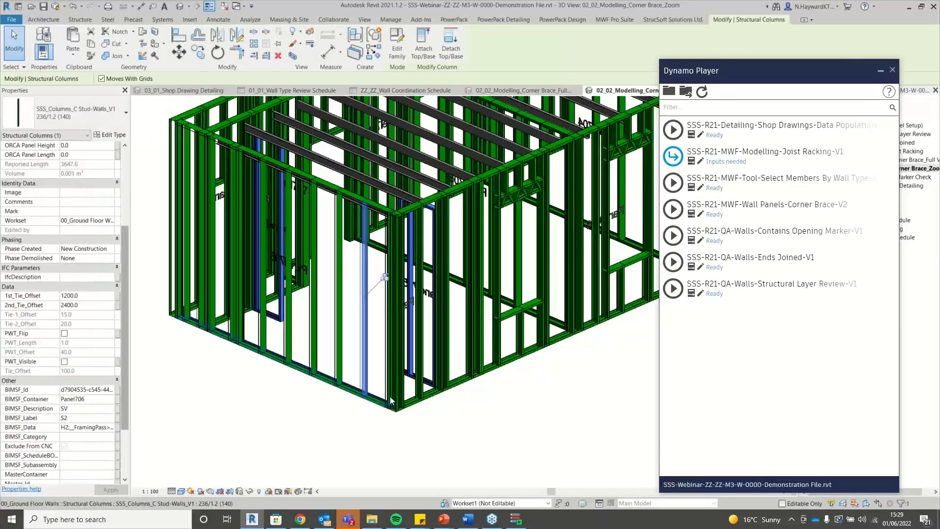
left_click(613, 22)
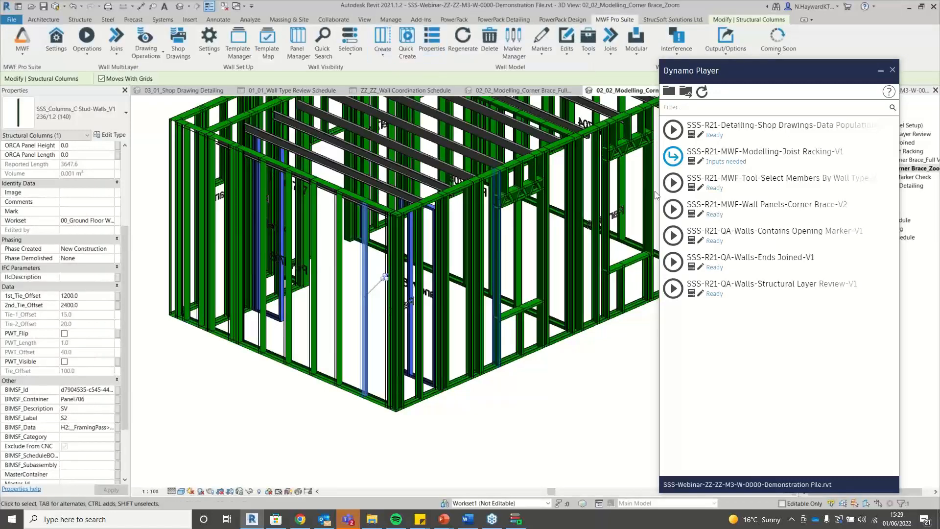
Open Panel706's MWF Pro Suite properties and reach the K-Braces settings under Miscellaneous.
left_click(710, 77)
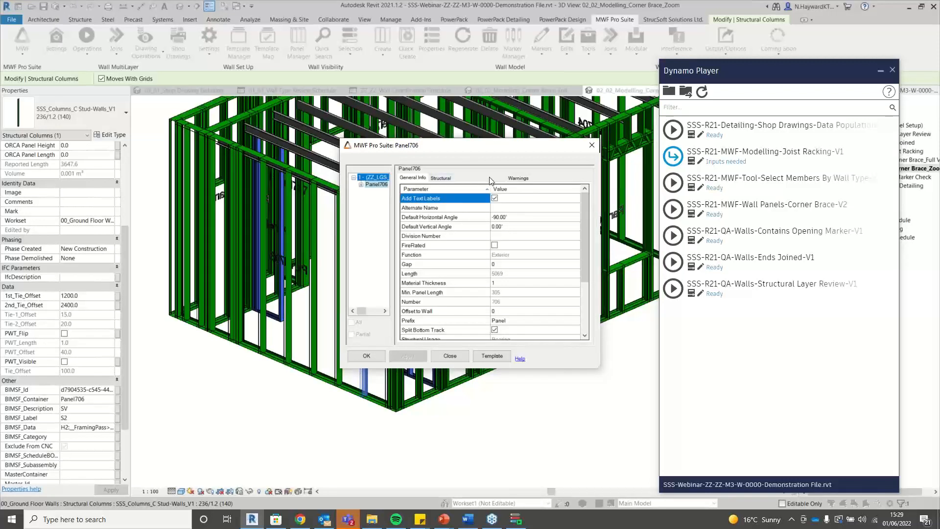
left_click(472, 177)
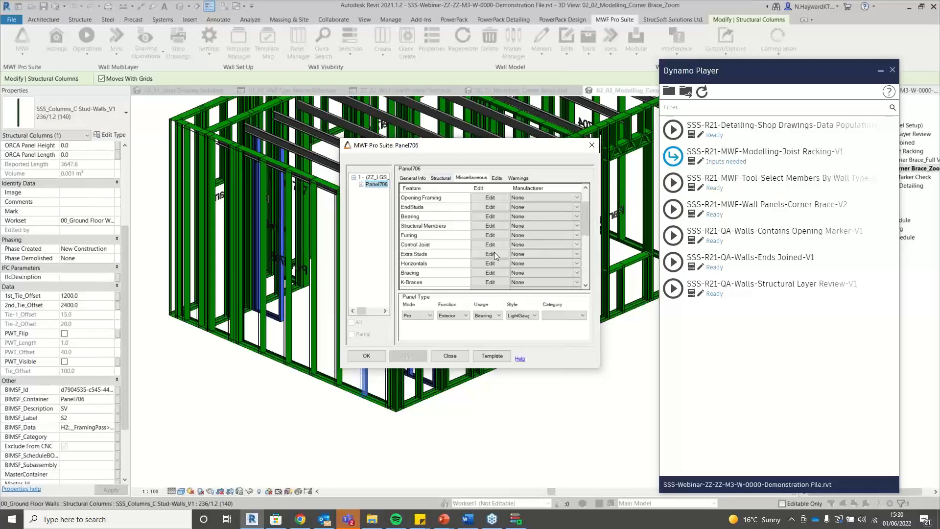
left_click(491, 282)
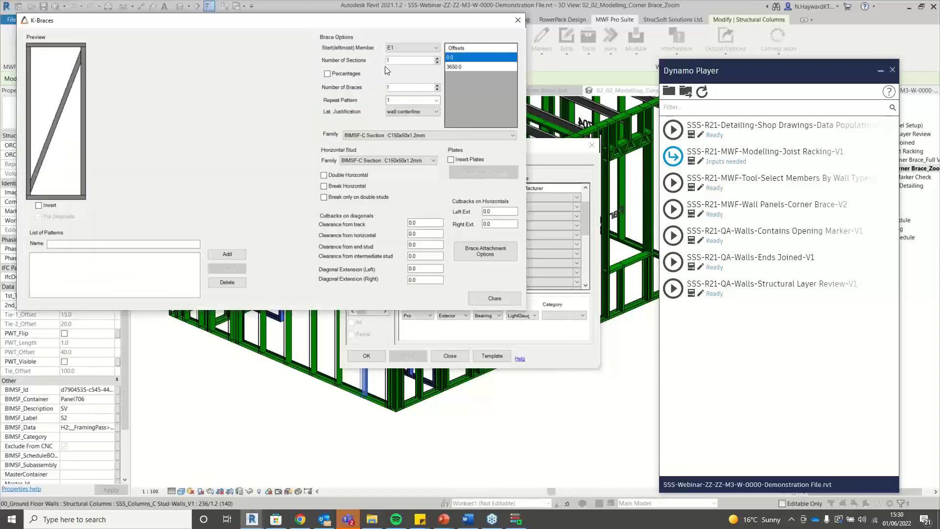
Set start member S2, structural centerline justification and the C Track-Walls_TBOT 236/1.2 family.
left_click(405, 48)
left_click(411, 68)
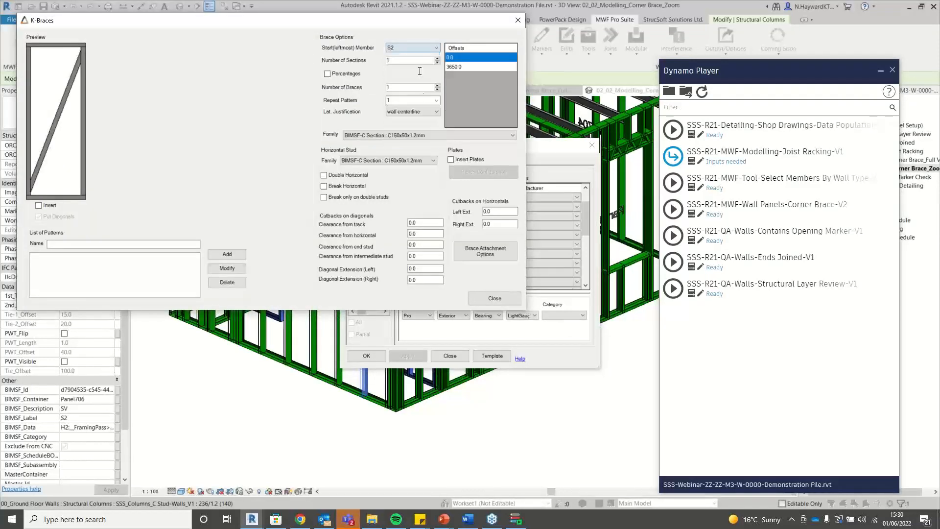
left_click(430, 113)
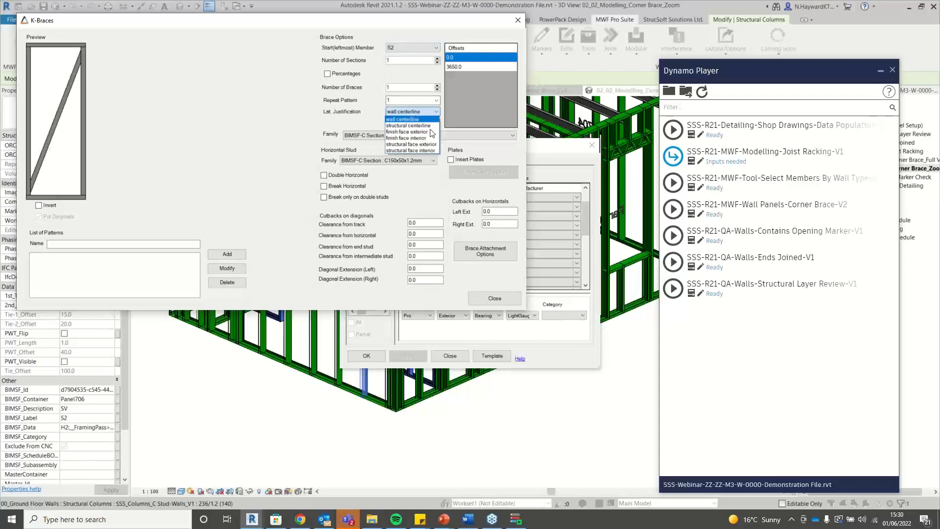
left_click(426, 126)
left_click(431, 135)
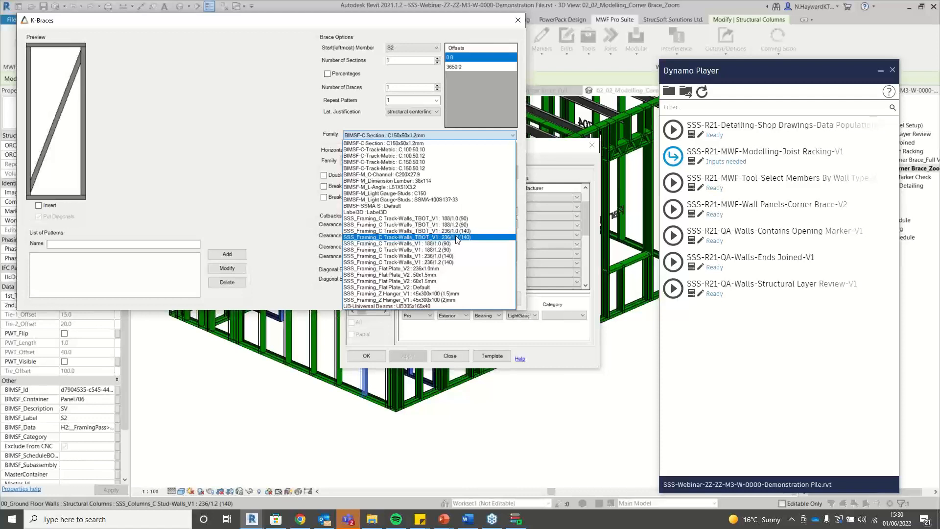
left_click(450, 238)
Change the 3650.0 offset to 250 and set end-stud clearance to 375.5.
left_click(482, 68)
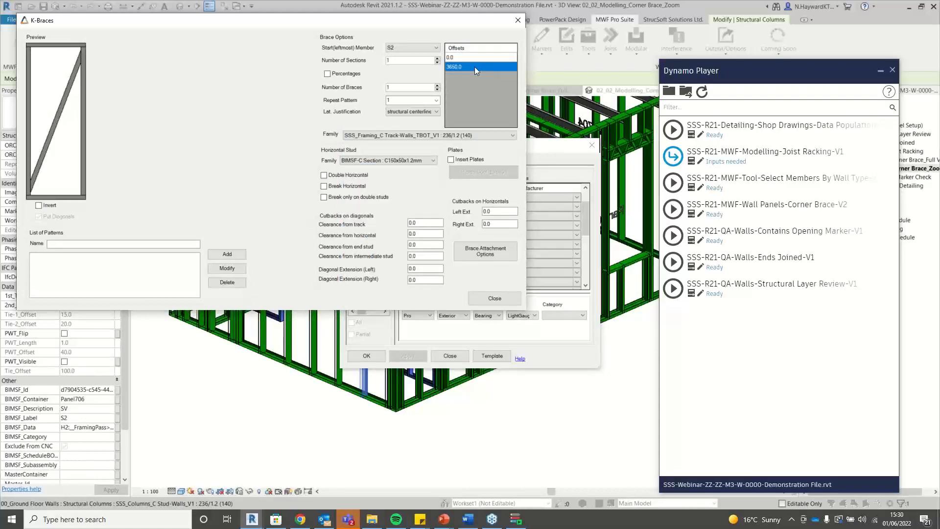
left_click(474, 67)
double_click(475, 67)
type("250")
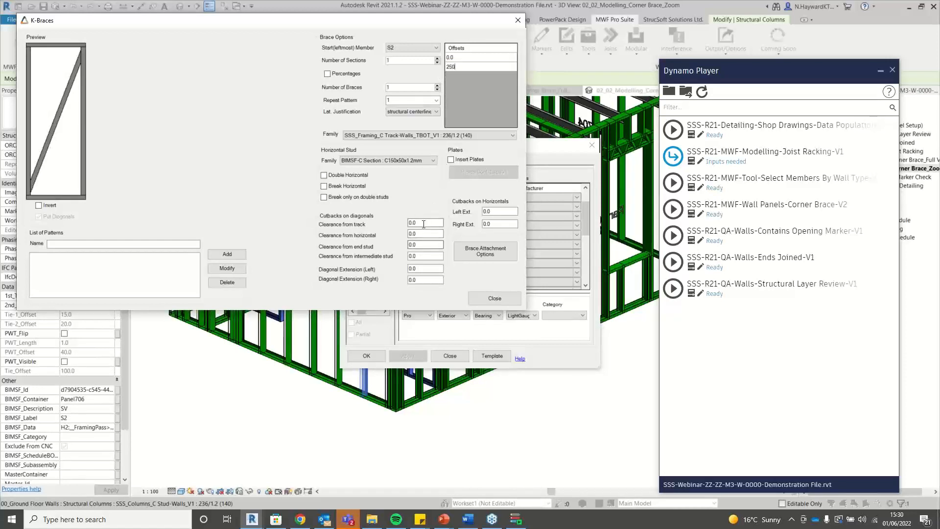
left_click(426, 244)
double_click(426, 244)
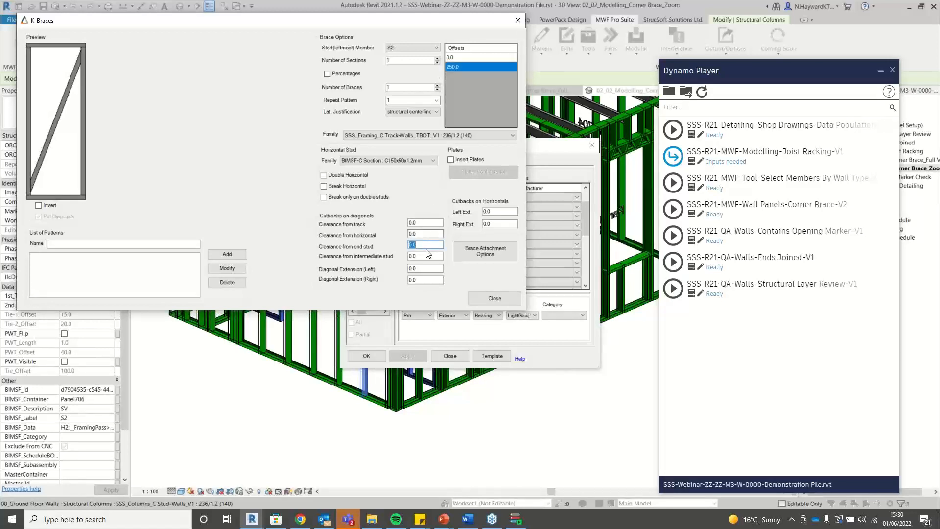
type("375.5")
Name the pattern 'Test', add it to the list, and close K-Braces.
left_click(142, 243)
type("Test")
left_click(227, 253)
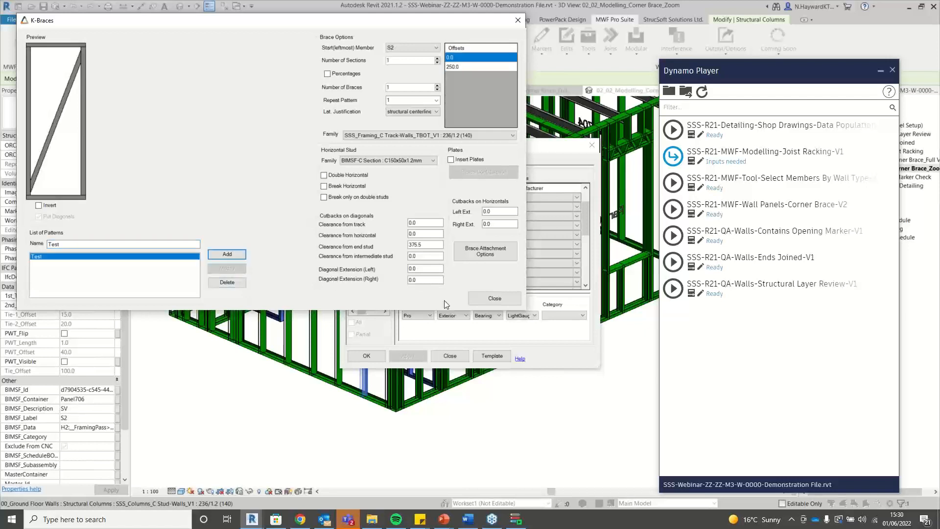
left_click(478, 297)
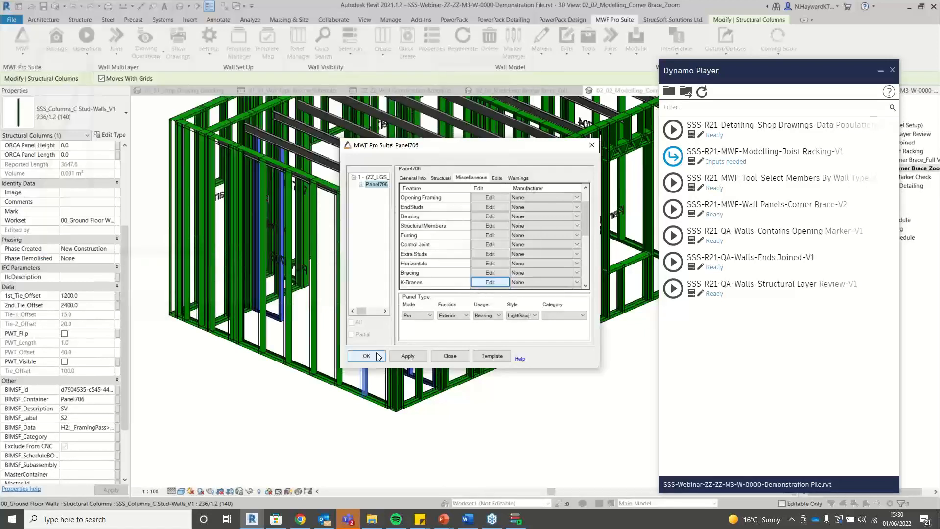
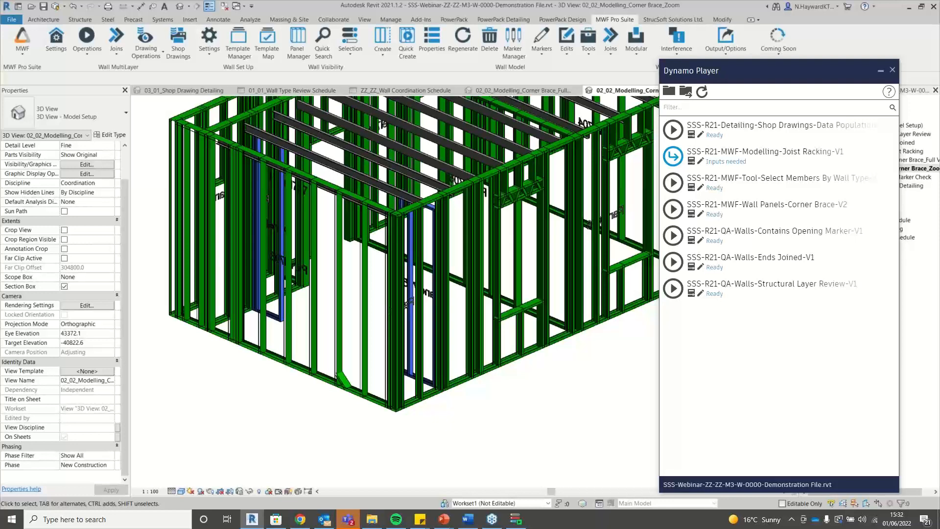
Select Panel704's bottom track and load the Wall Panels-Corner Brace-V2 script inputs (start member E1).
scroll(345, 381, "up", 5)
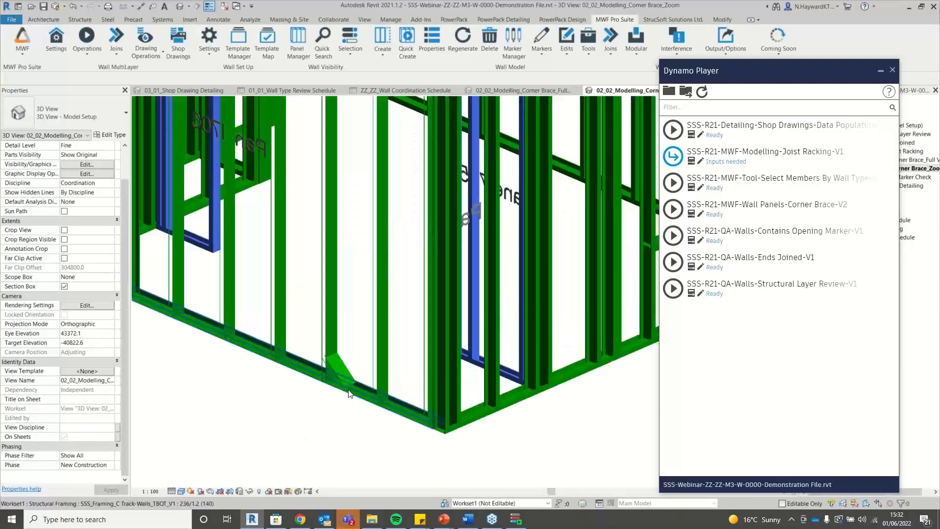
scroll(186, 394, "down", 5)
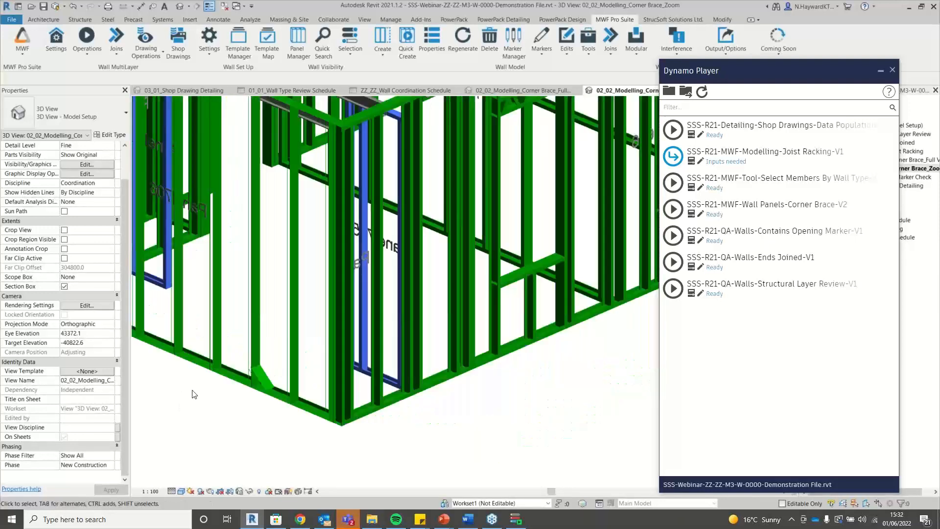
scroll(280, 394, "down", 5)
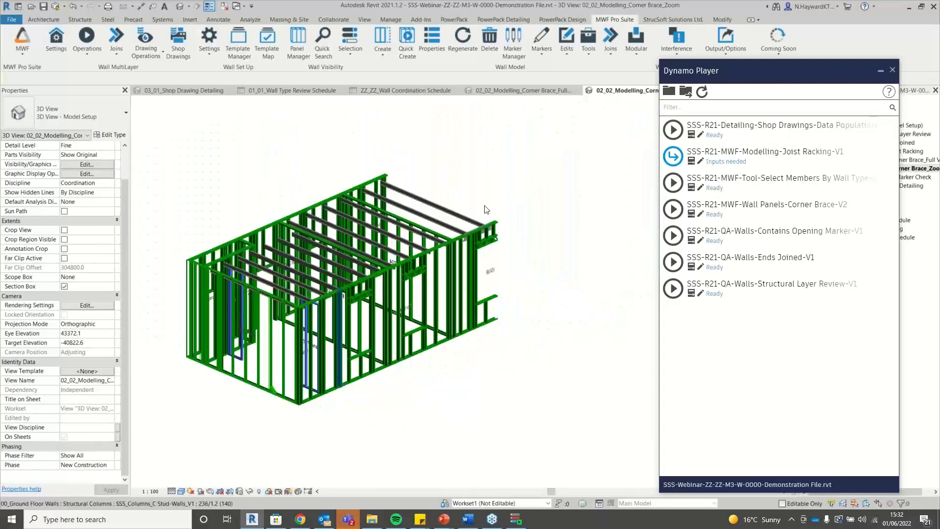
middle_click_drag(589, 190, 313, 281, "shift")
scroll(313, 281, "up", 5)
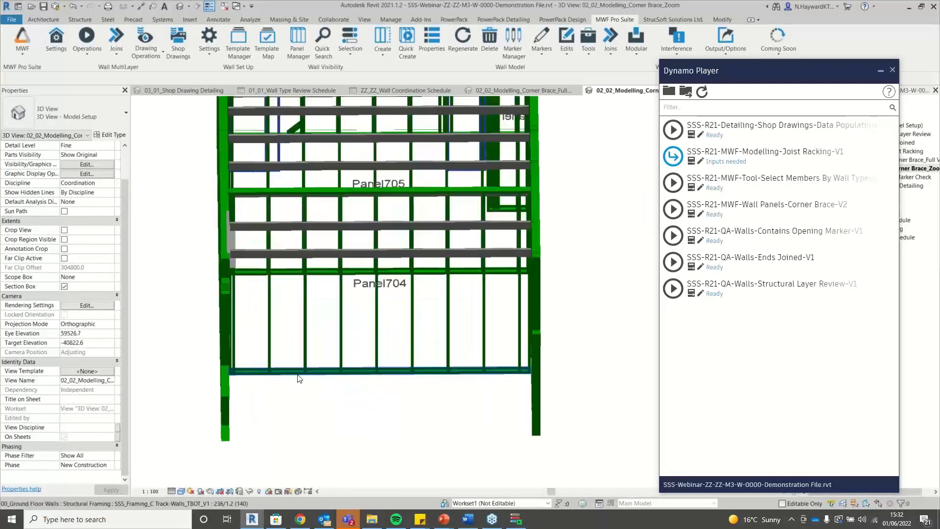
left_click(300, 372)
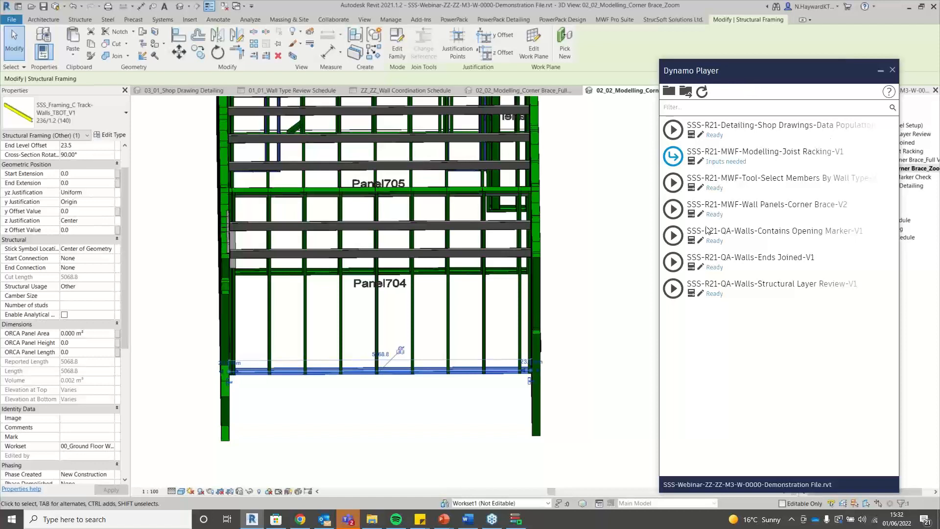
left_click(691, 213)
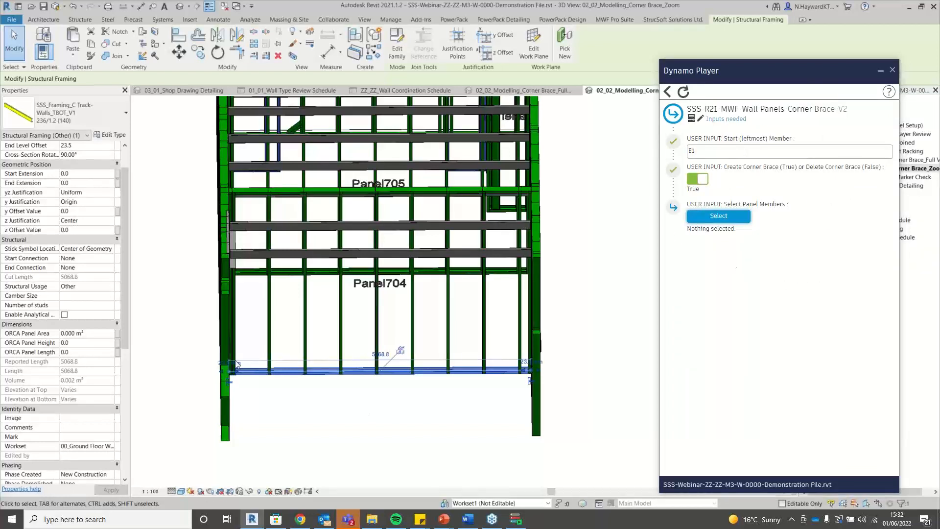
Run Corner Brace-V2 with start member S1 on Panel704's three box-selected framing members.
middle_click_drag(284, 366, 336, 366, "shift")
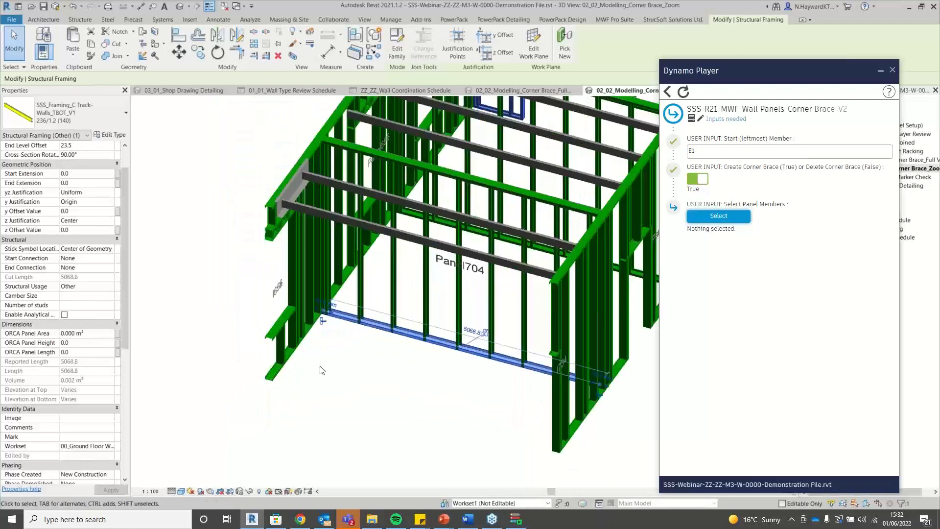
left_click(337, 366)
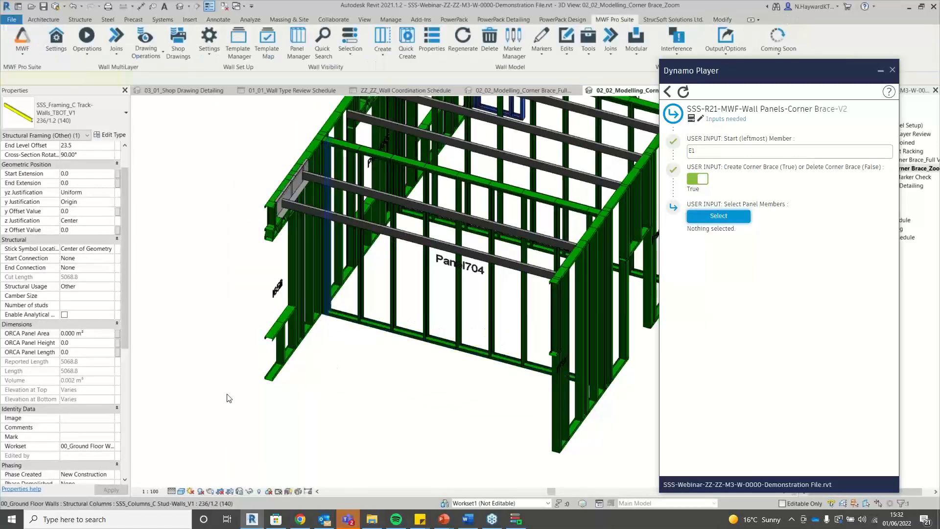
left_click(325, 401)
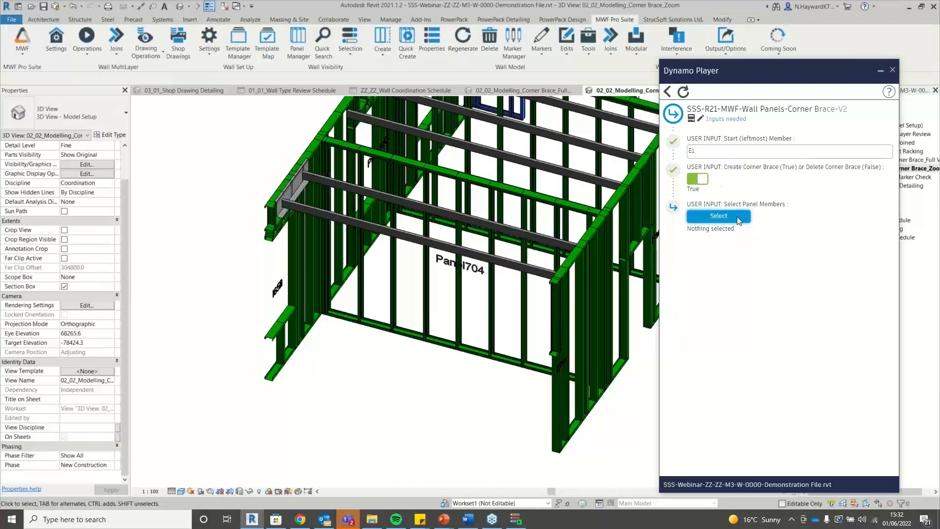
left_click_drag(692, 150, 687, 151)
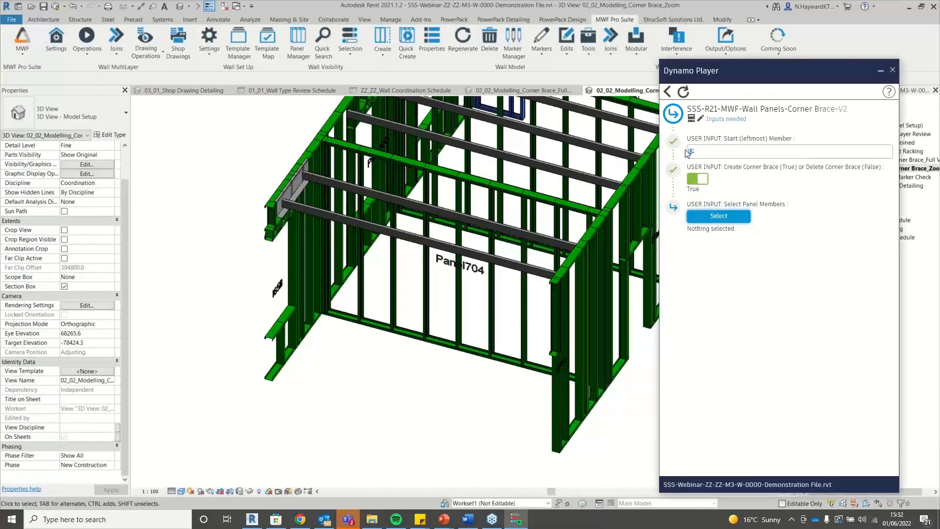
type("S")
left_click(737, 218)
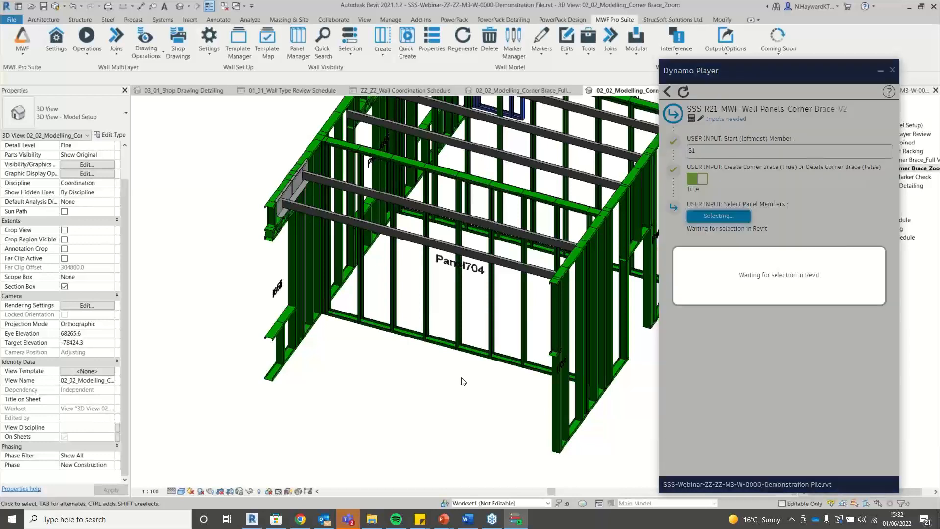
left_click_drag(458, 379, 413, 330)
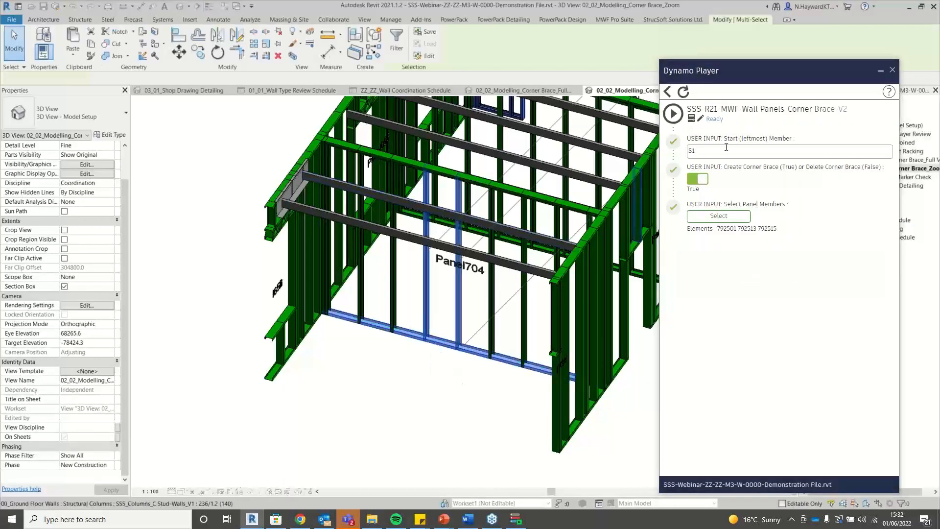
left_click(673, 113)
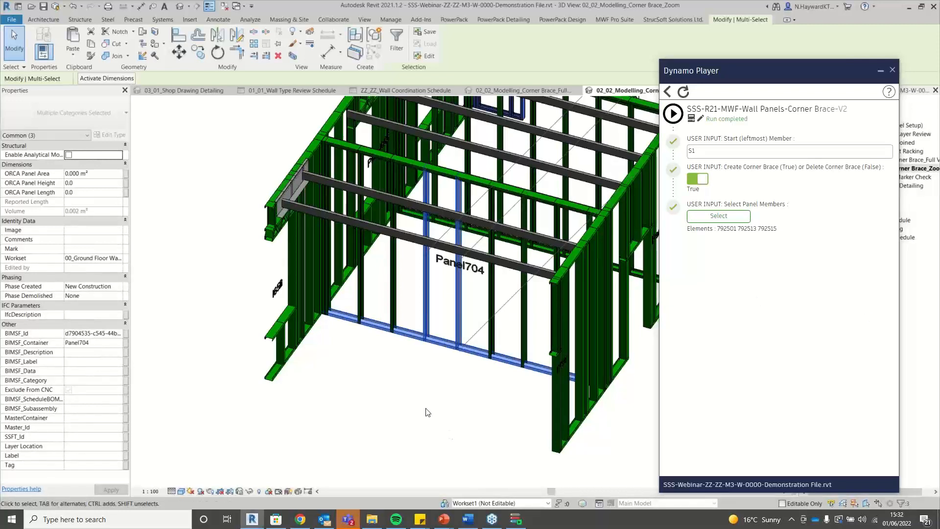
scroll(340, 365, "down", 1)
Select Panel704's bottom track and regenerate its wall panel framing.
left_click(344, 371)
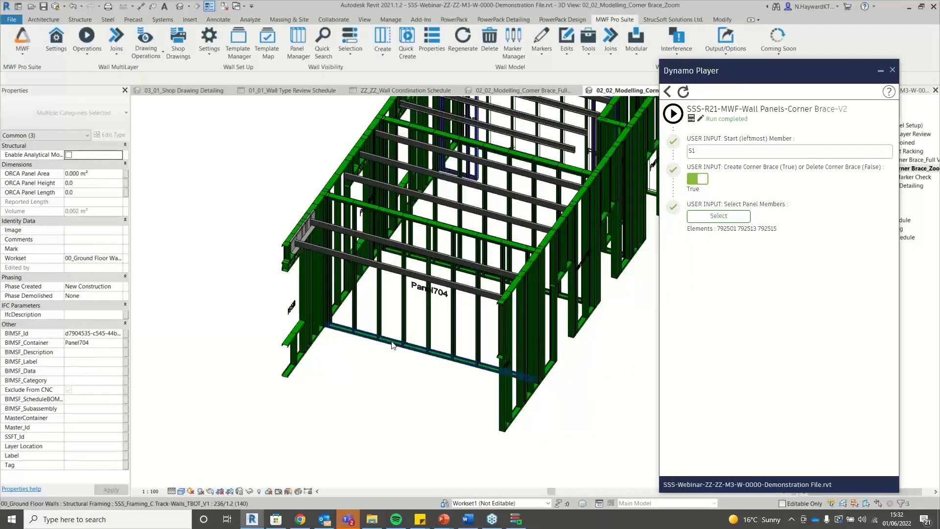
left_click(392, 345)
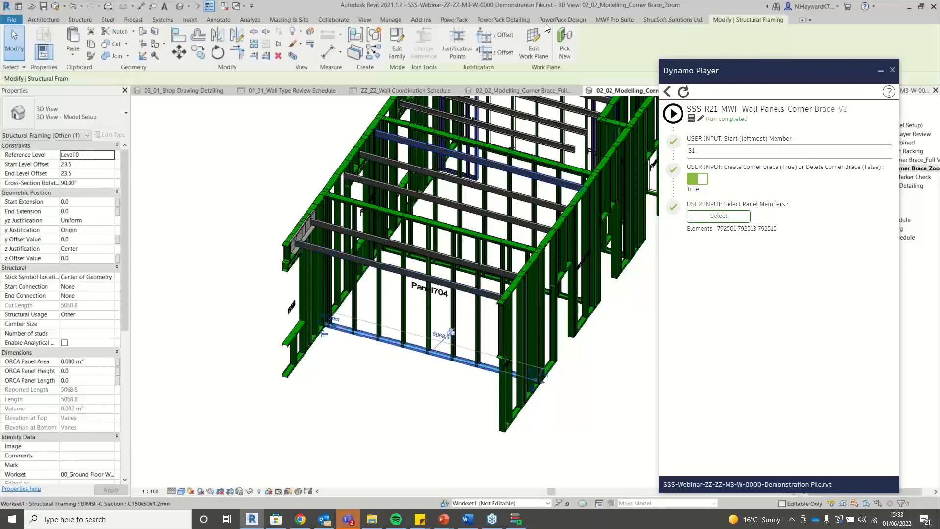
left_click(453, 38)
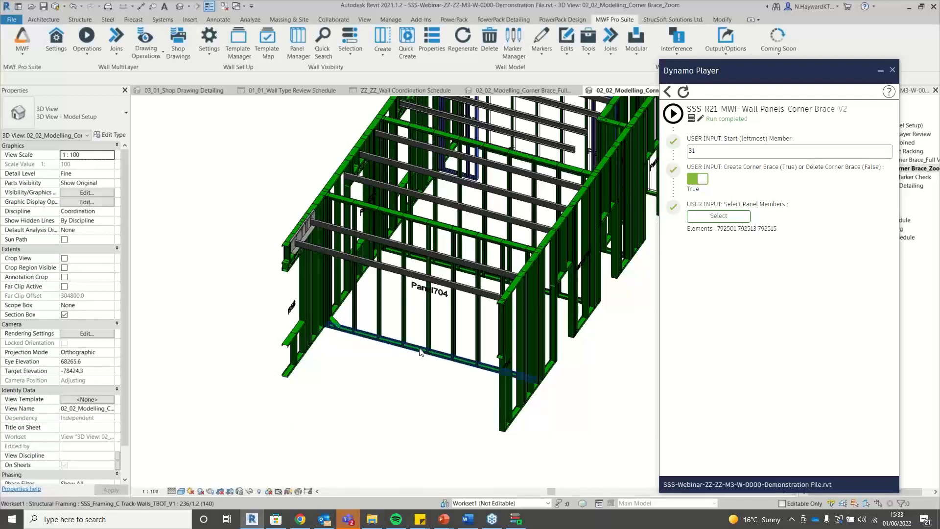
scroll(420, 352, "up", 2)
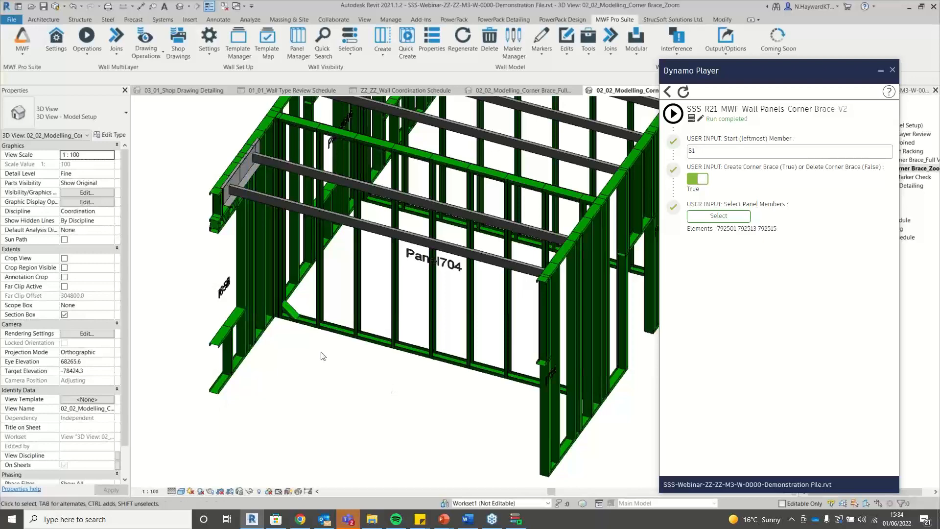
scroll(297, 343, "down", 3)
scroll(344, 358, "up", 2)
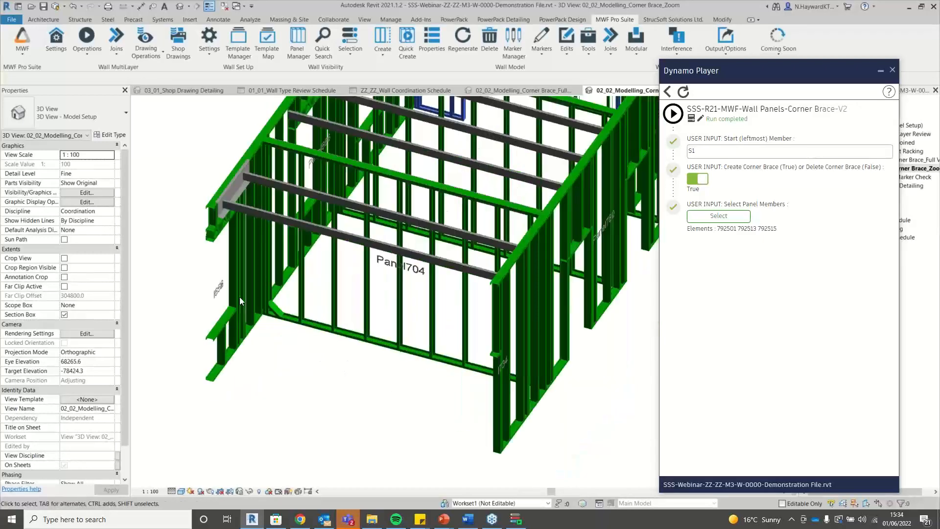
scroll(308, 333, "down", 1)
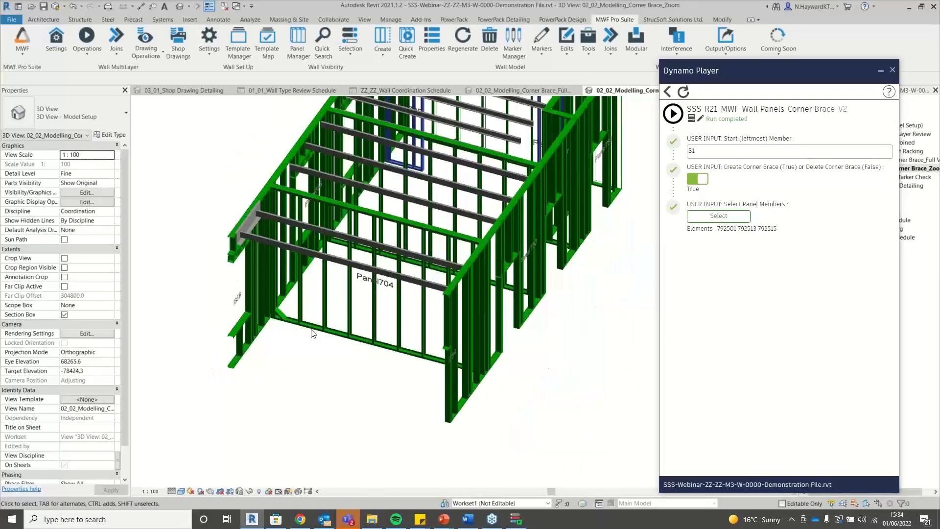
Reselect Panel704's bottom track and open its MWF Pro Suite panel settings.
left_click(281, 354)
scroll(282, 356, "up", 1)
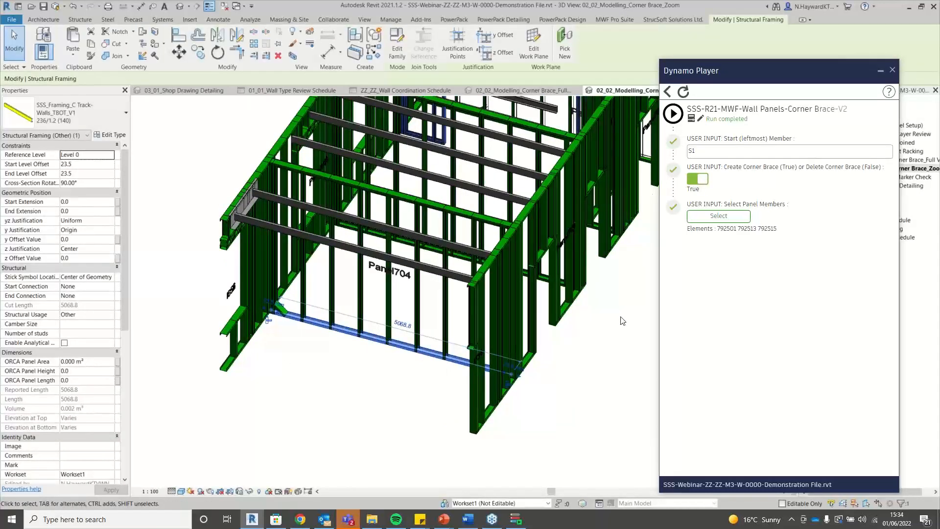
left_click(698, 180)
left_click(697, 181)
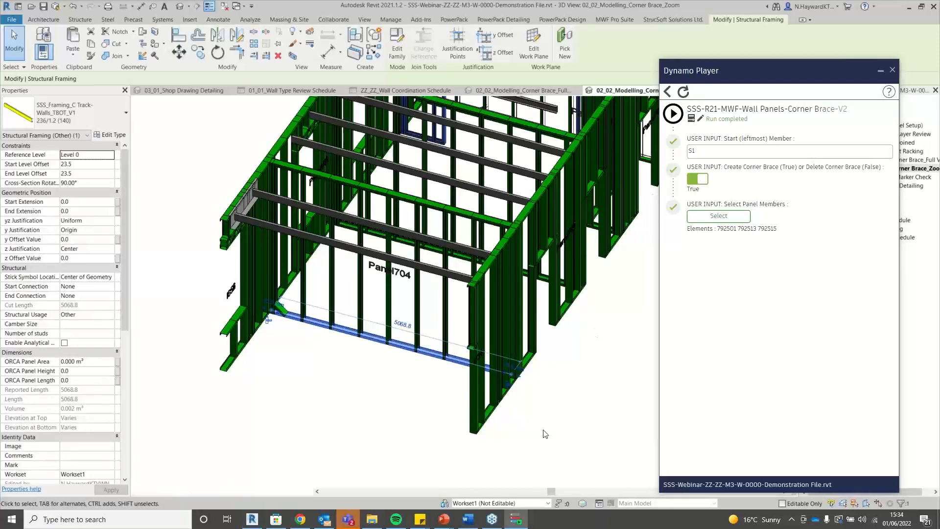
left_click(331, 339)
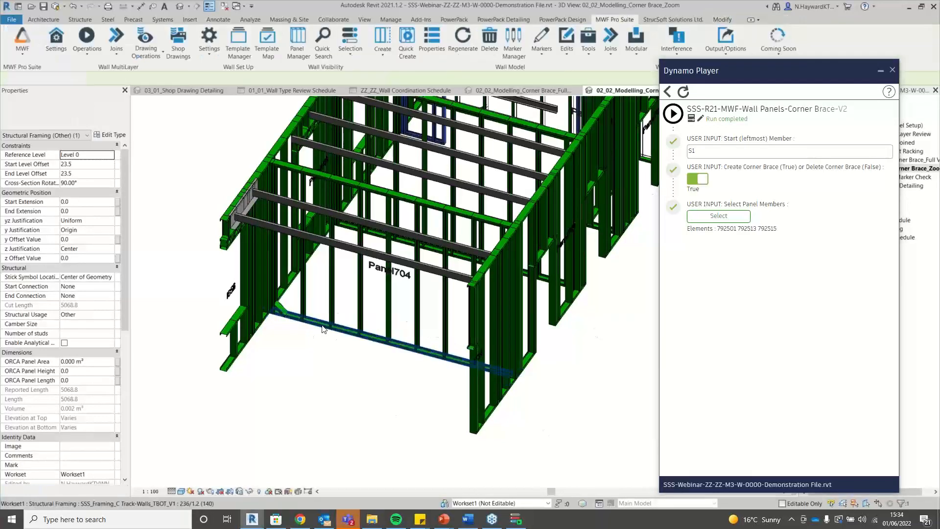
left_click(333, 346)
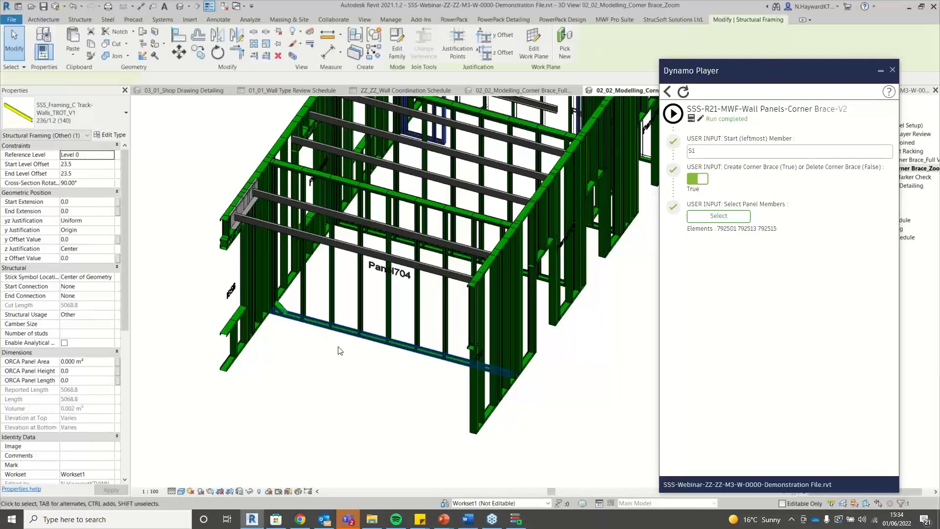
left_click(615, 20)
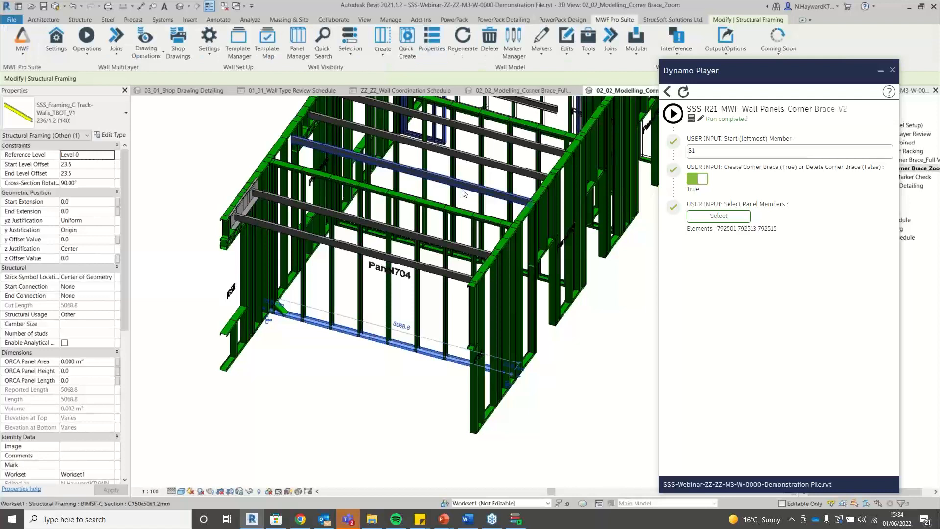
left_click(436, 45)
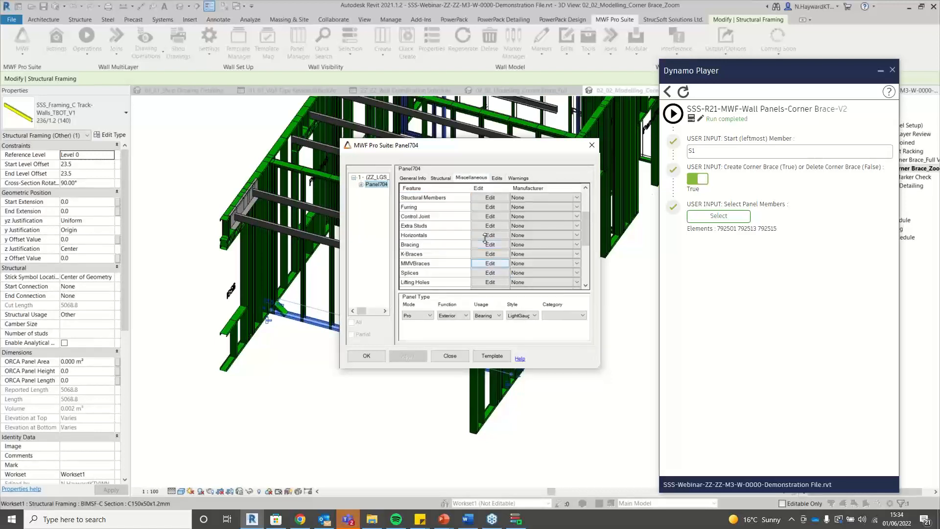
Review the K-Braces Corner Brace pattern, then close Panel704's settings.
left_click(490, 254)
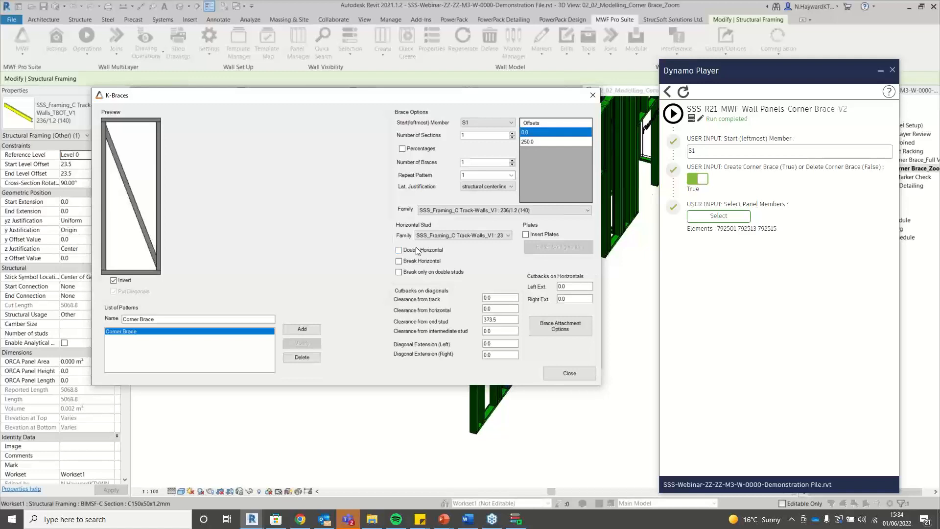
left_click(569, 374)
left_click(447, 354)
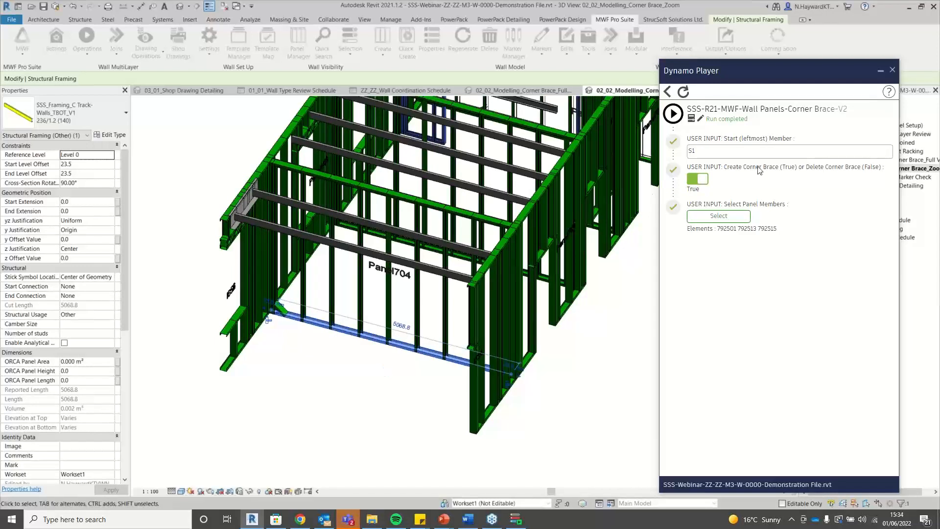
Set Create Corner Brace to False and crossing-select Panel704's three bottom members as input.
left_click(697, 181)
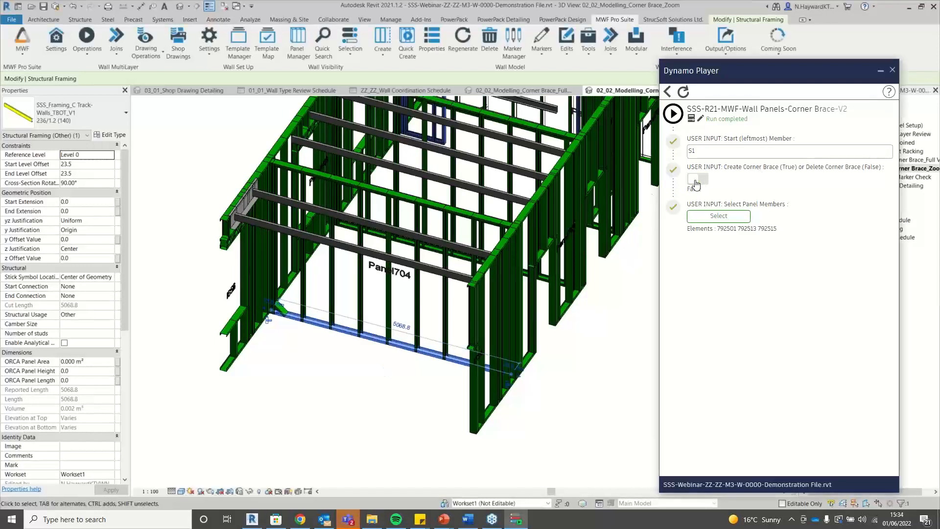
left_click(697, 180)
left_click(697, 181)
left_click(727, 223)
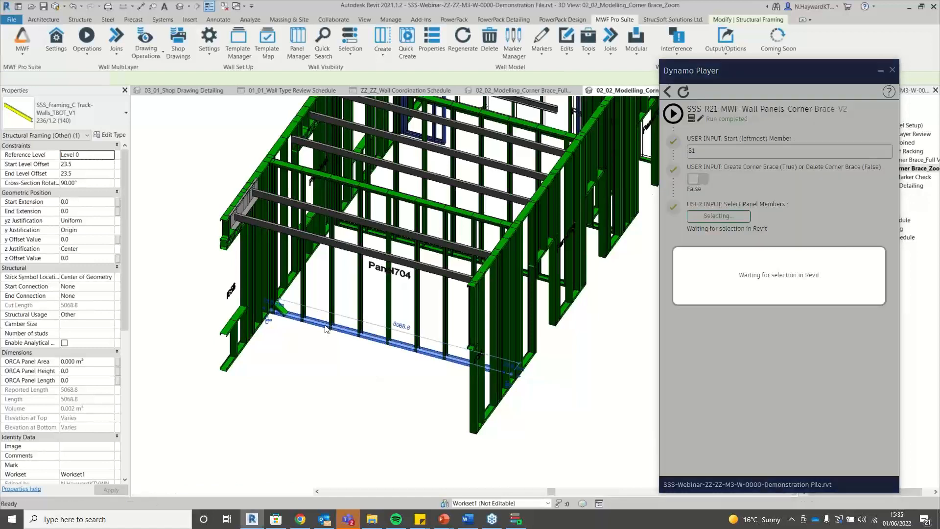
left_click_drag(379, 372, 329, 276)
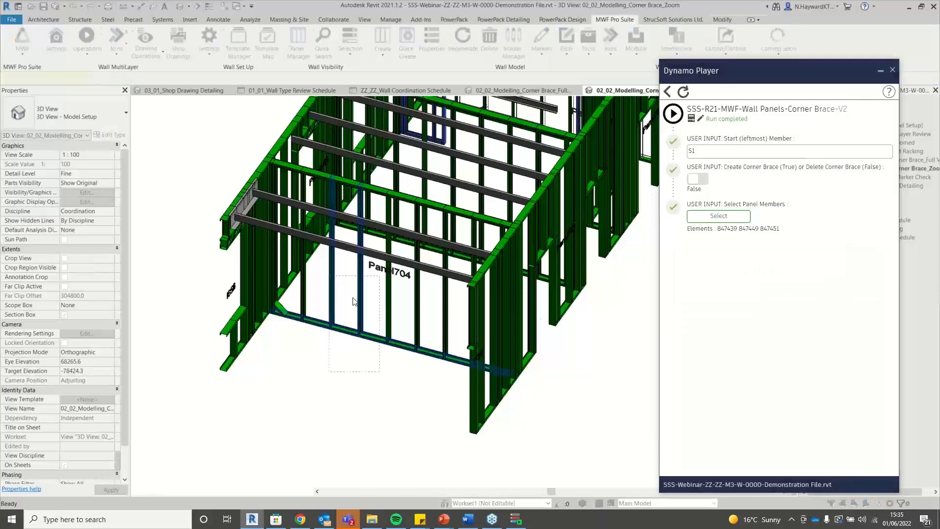
Run Corner Brace-V2 in delete mode on the three members, then regenerate Panel704's framing.
left_click(673, 114)
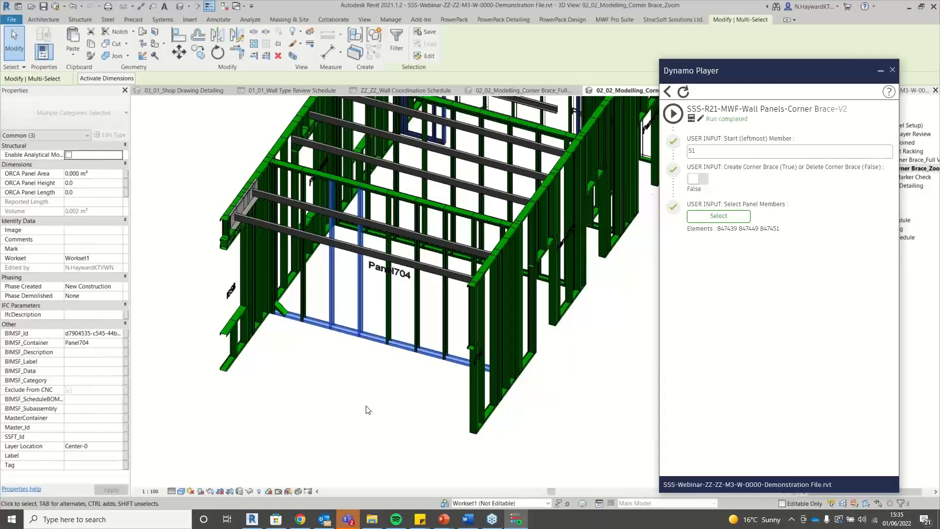
left_click(344, 339)
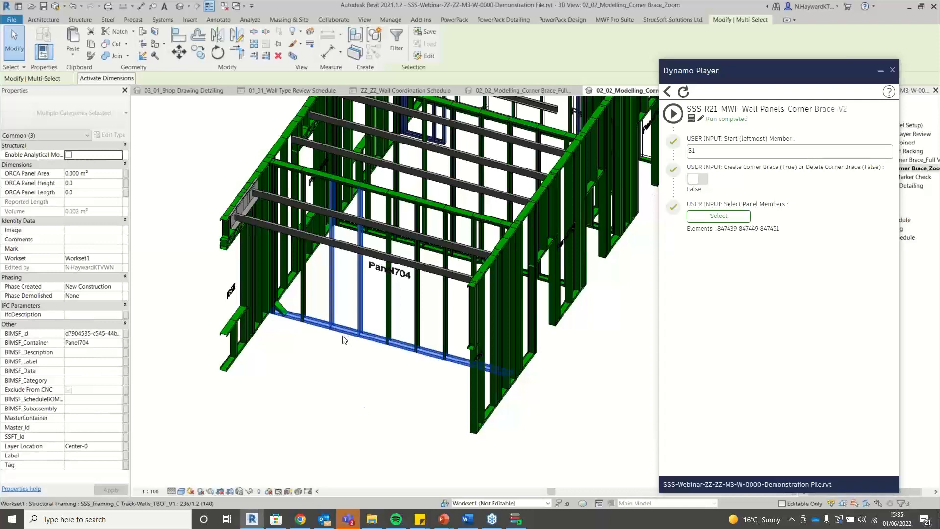
left_click(341, 290)
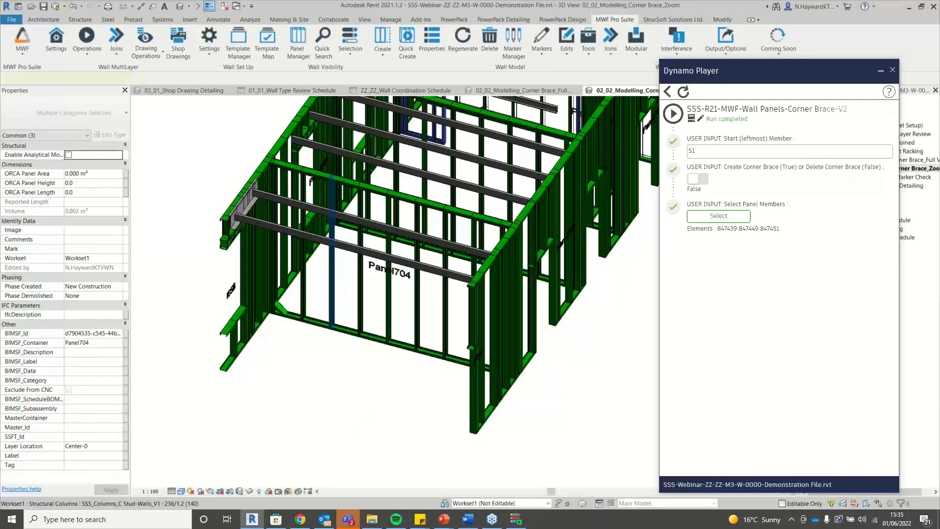
left_click(614, 20)
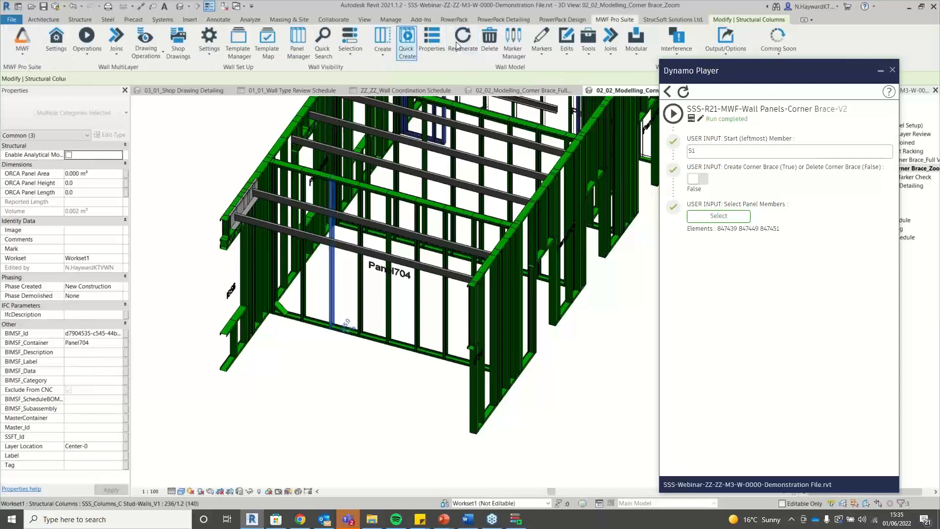
left_click(458, 47)
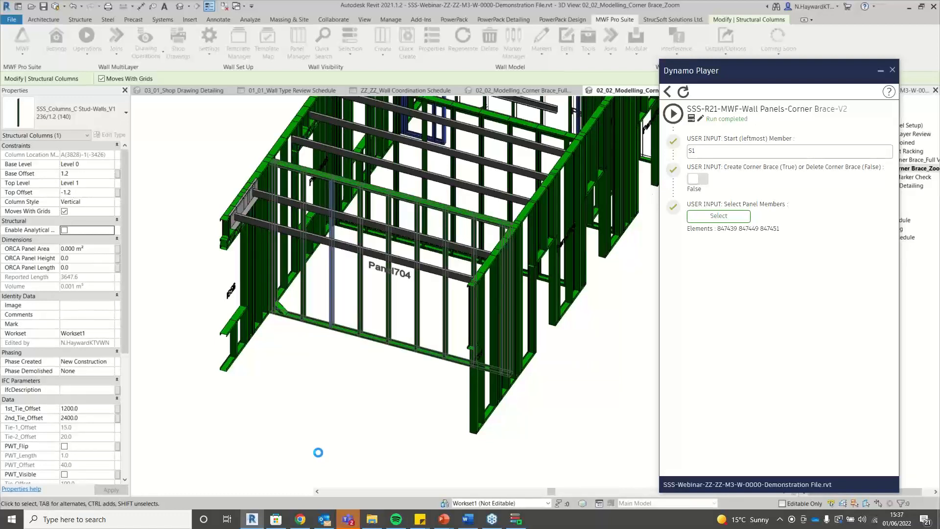
Close Dynamo Player and open the 02_03_QA_Opening Marker Check 3D view at a corner isometric angle.
left_click(881, 70)
double_click(886, 177)
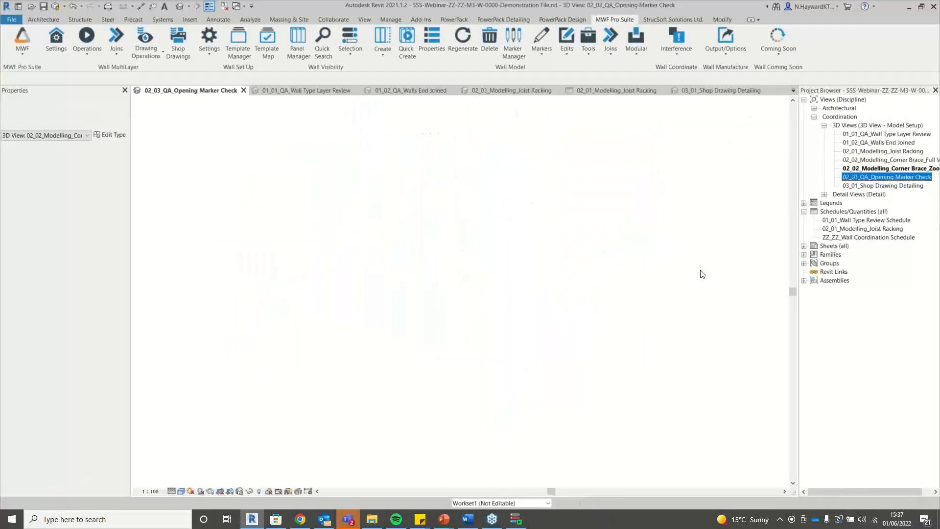
scroll(430, 192, "up", 2)
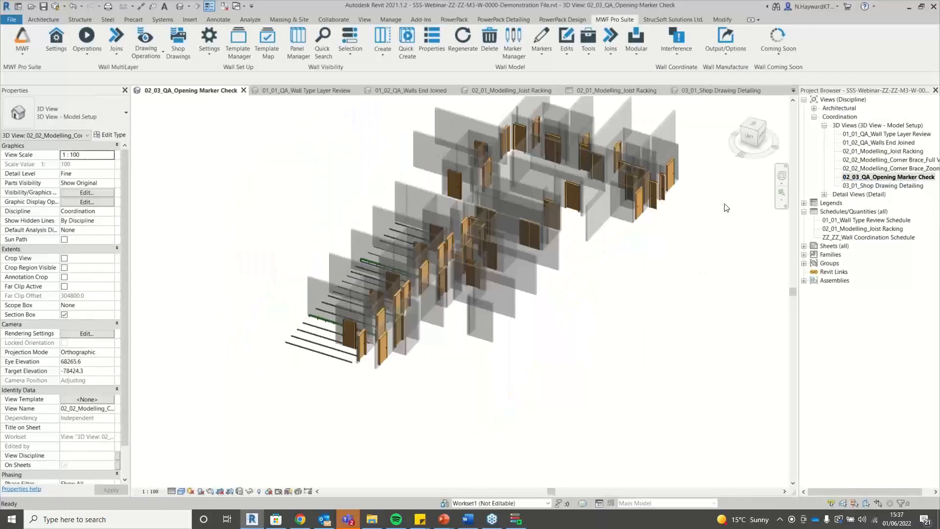
scroll(599, 299, "down", 1)
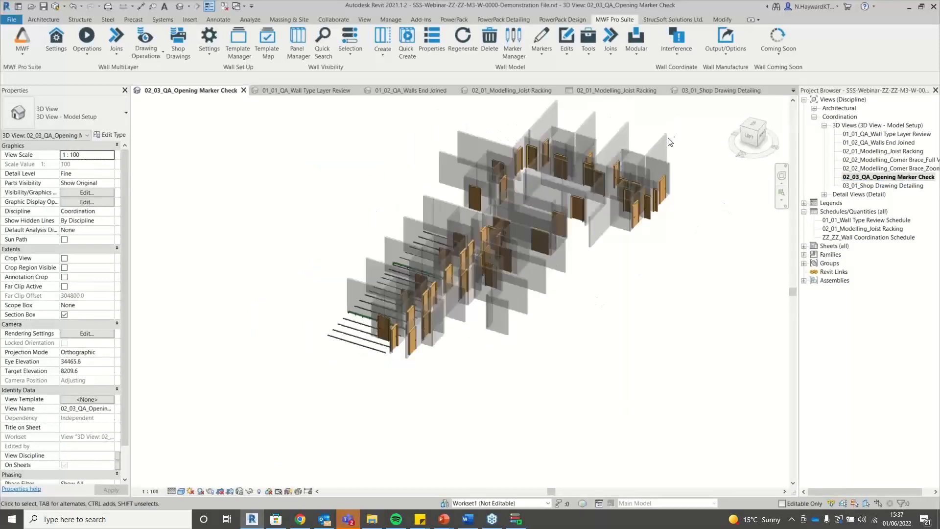
scroll(637, 176, "up", 2)
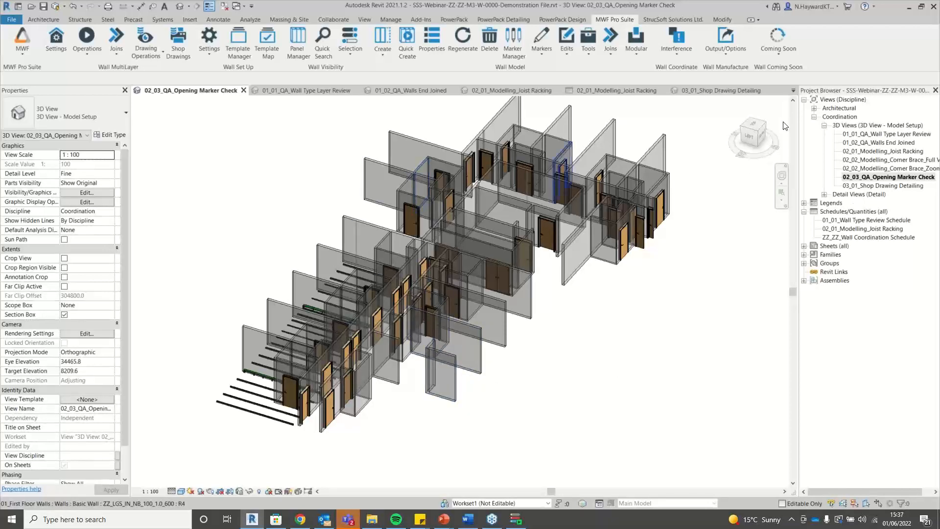
left_click(758, 130)
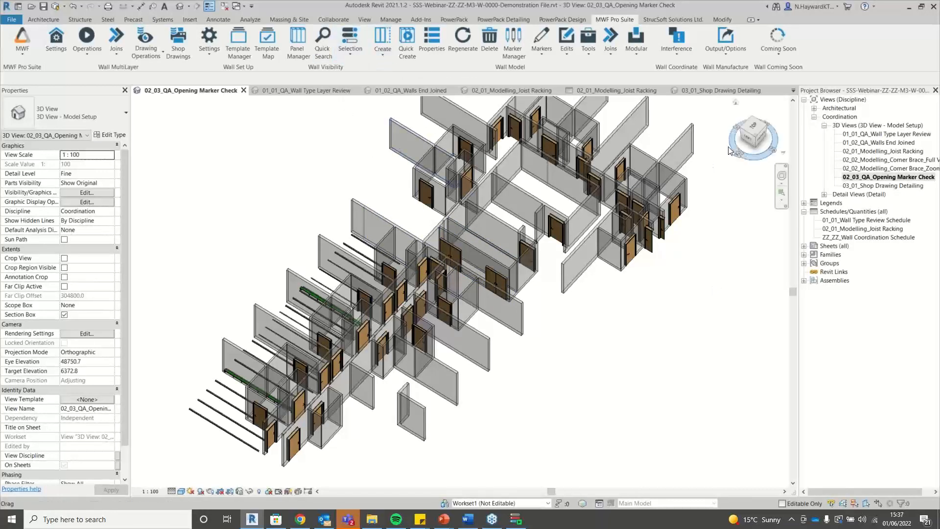
left_click_drag(730, 151, 571, 171)
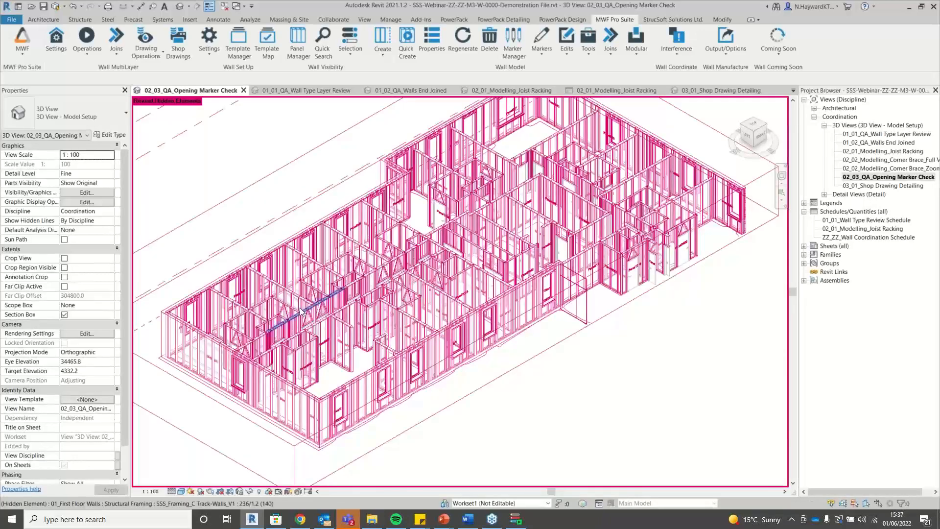
Zoom around the revealed wall framing to inspect studs, braces and first-floor C stud columns.
scroll(301, 312, "up", 2)
scroll(314, 315, "up", 2)
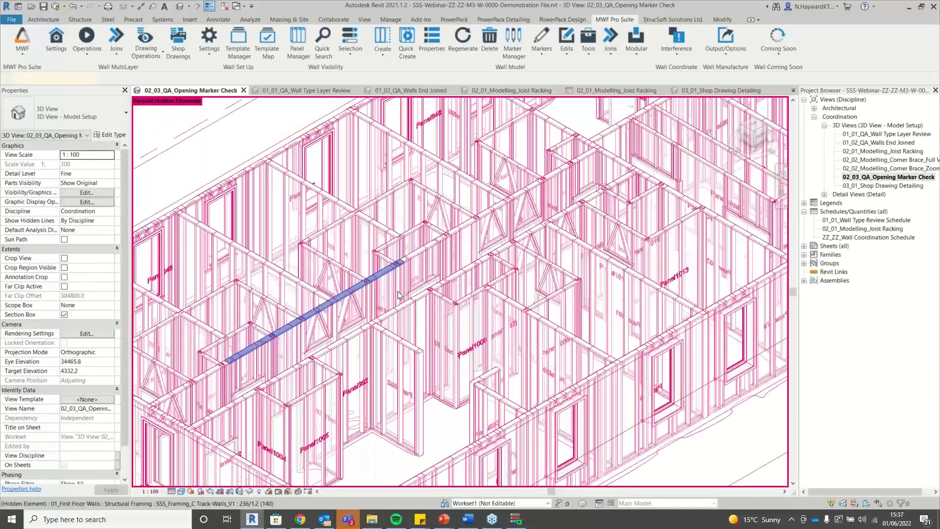
scroll(400, 290, "up", 1)
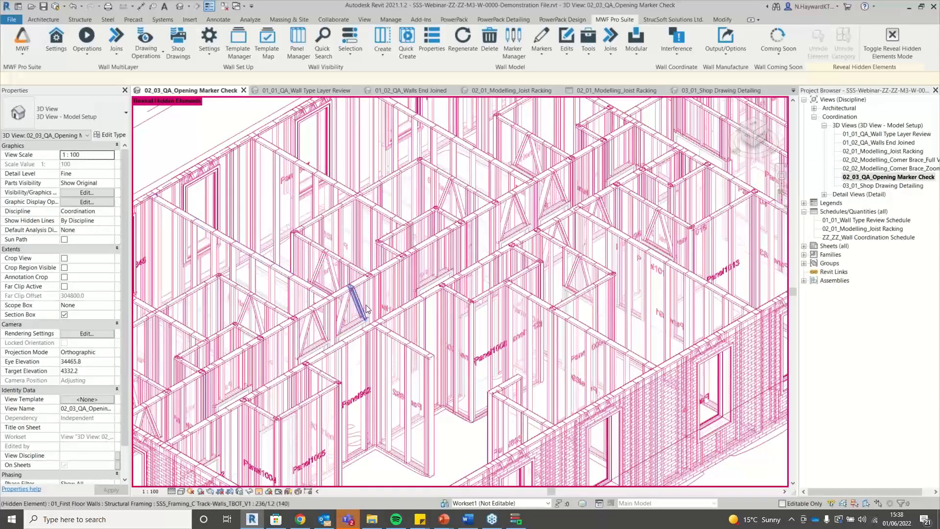
scroll(369, 274, "down", 1)
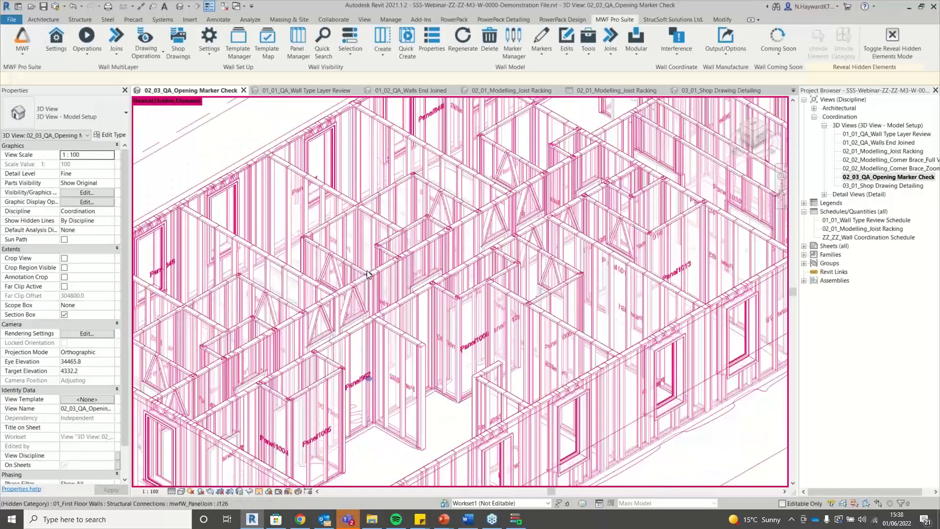
scroll(353, 257, "down", 2)
scroll(287, 191, "down", 1)
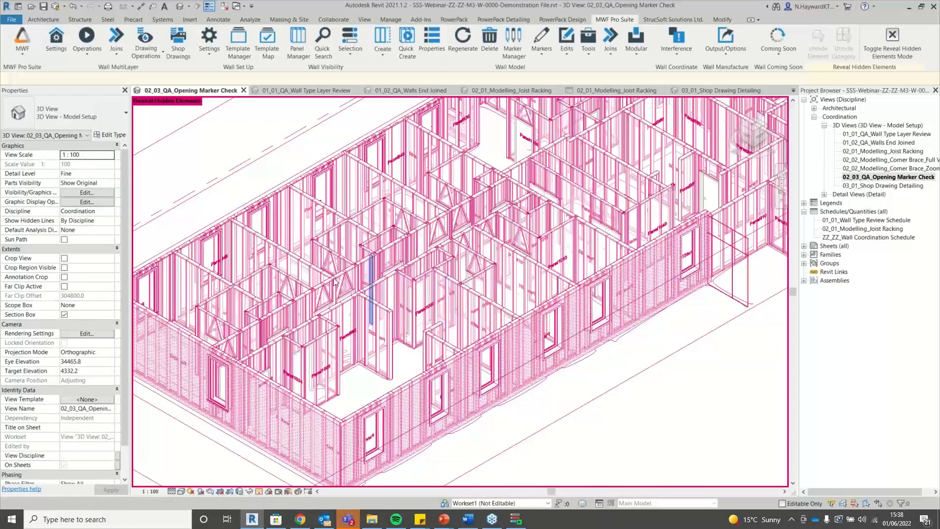
scroll(322, 319, "up", 3)
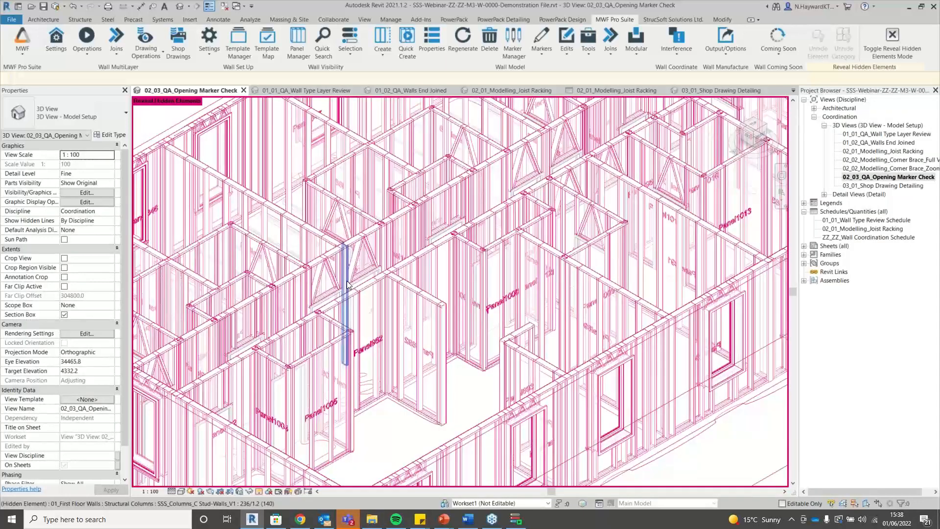
scroll(268, 322, "down", 2)
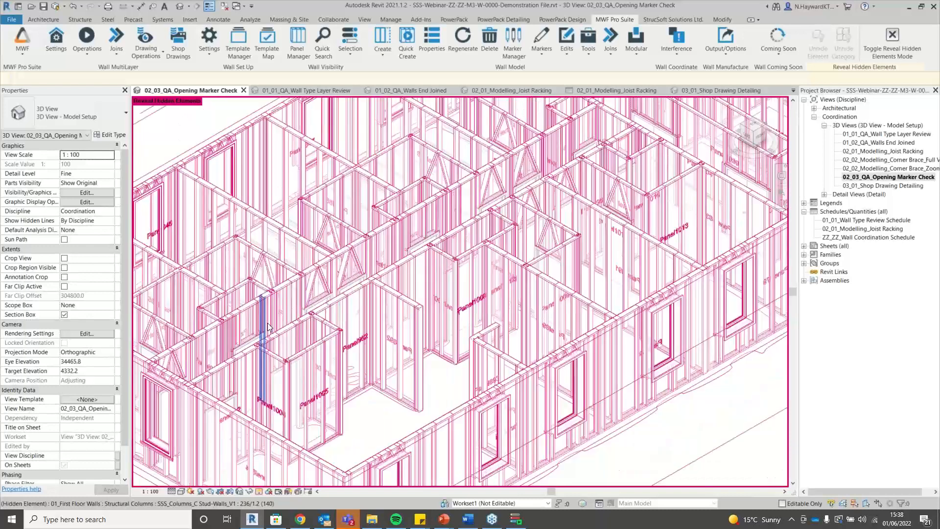
scroll(295, 377, "up", 1)
scroll(295, 375, "up", 4)
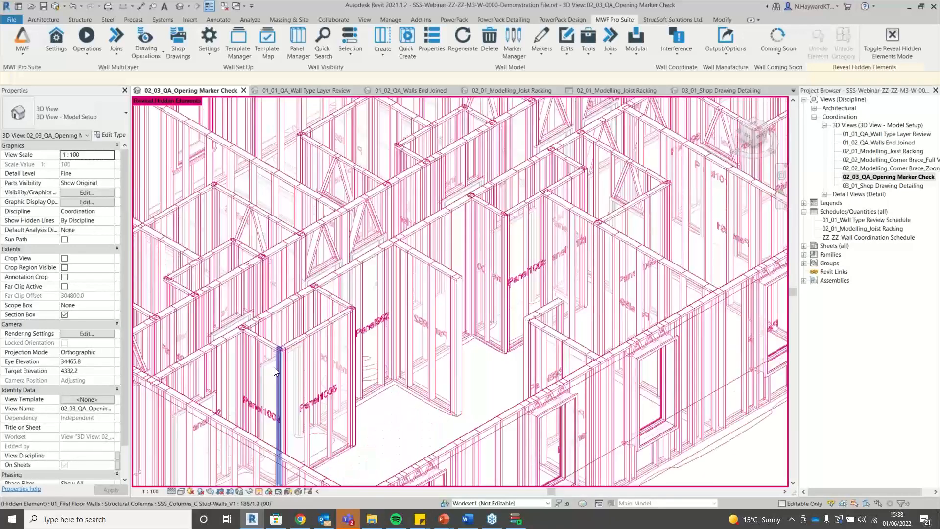
scroll(289, 330, "down", 5)
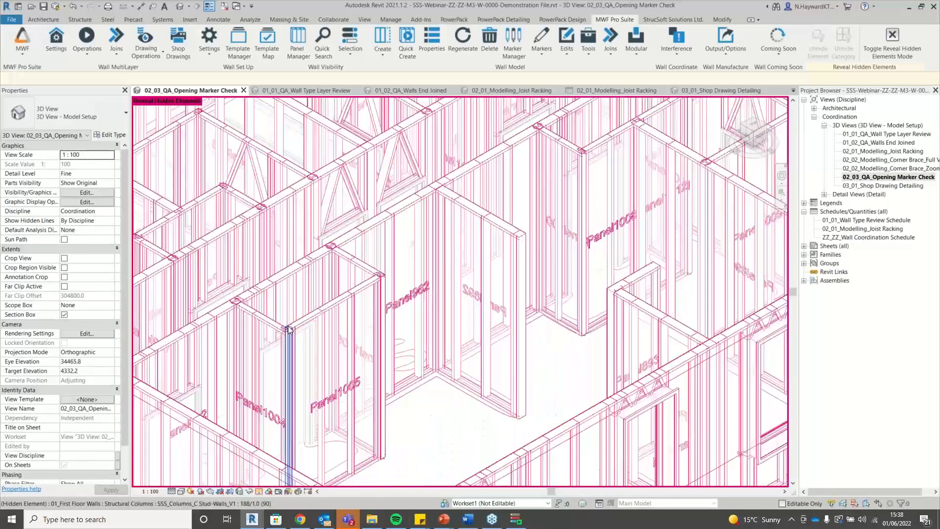
scroll(318, 383, "down", 2)
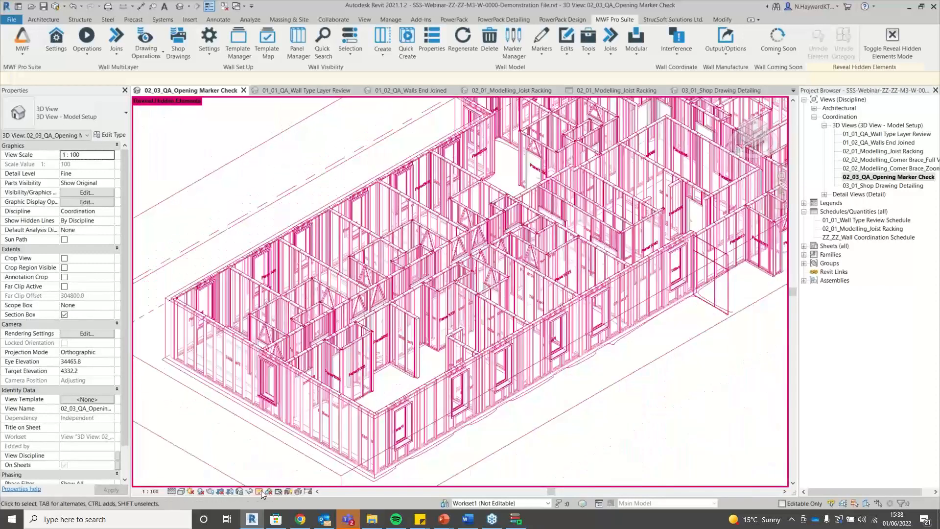
left_click(259, 491)
scroll(501, 351, "down", 2)
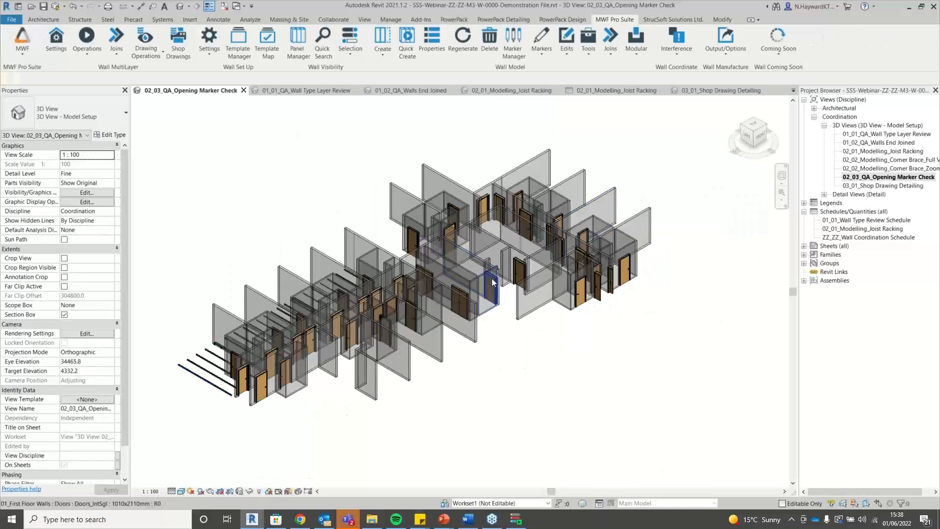
scroll(441, 267, "up", 2)
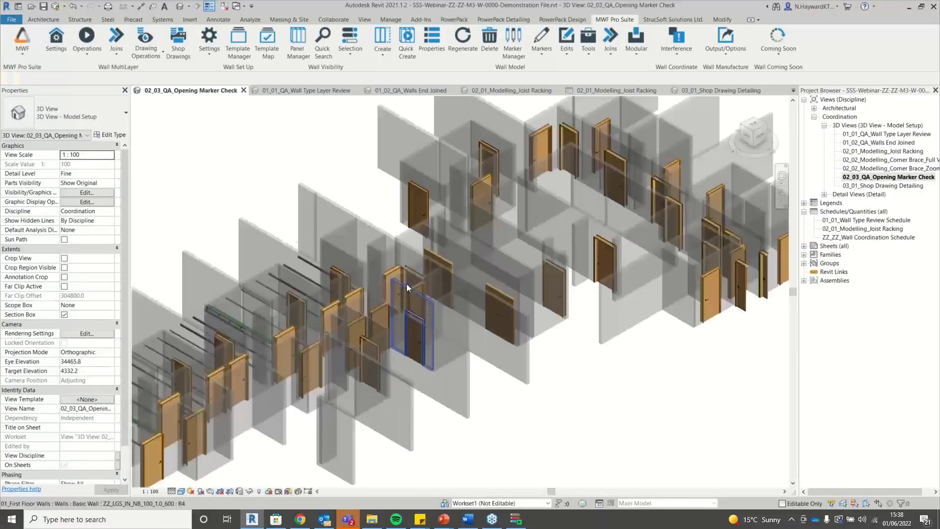
scroll(431, 260, "up", 2)
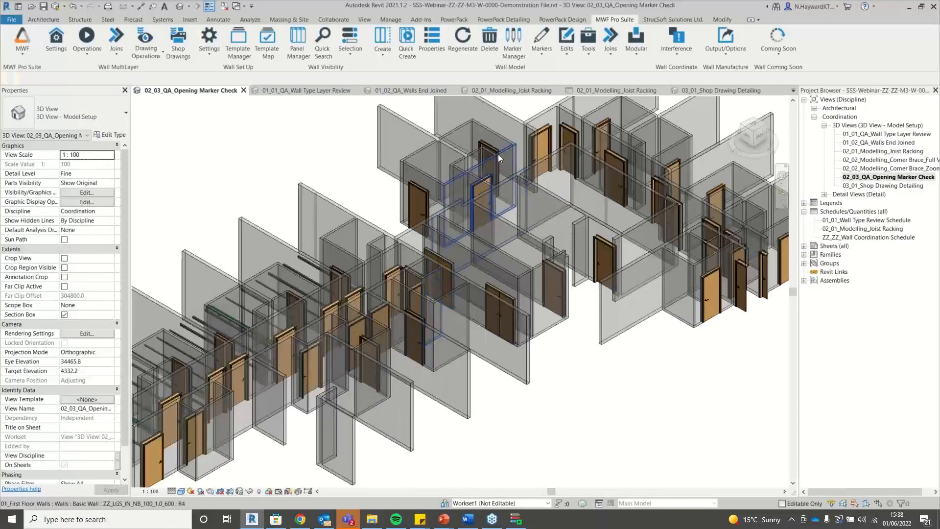
left_click(332, 308)
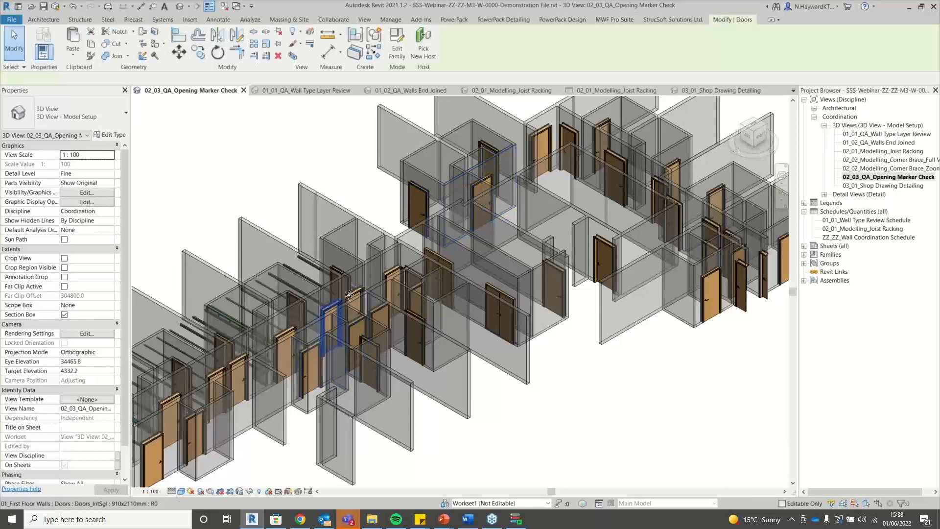
left_click(614, 20)
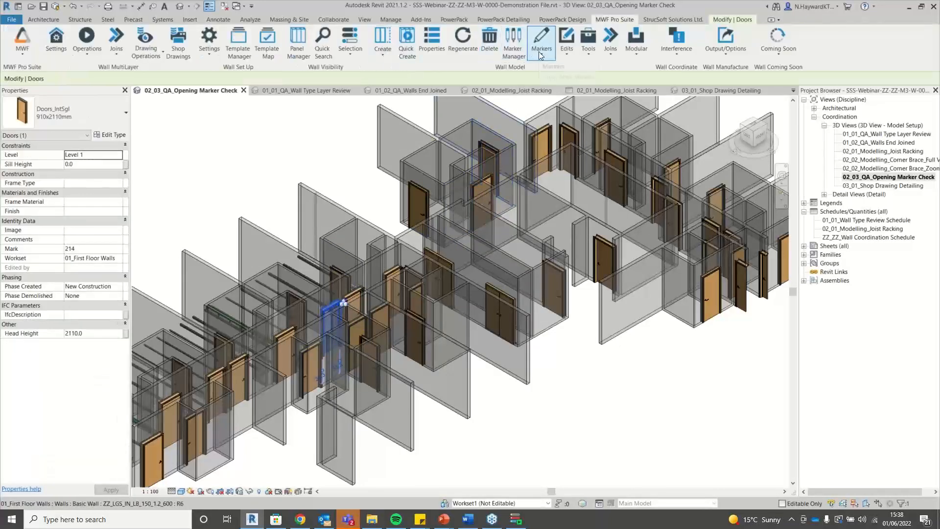
left_click(541, 49)
left_click(554, 70)
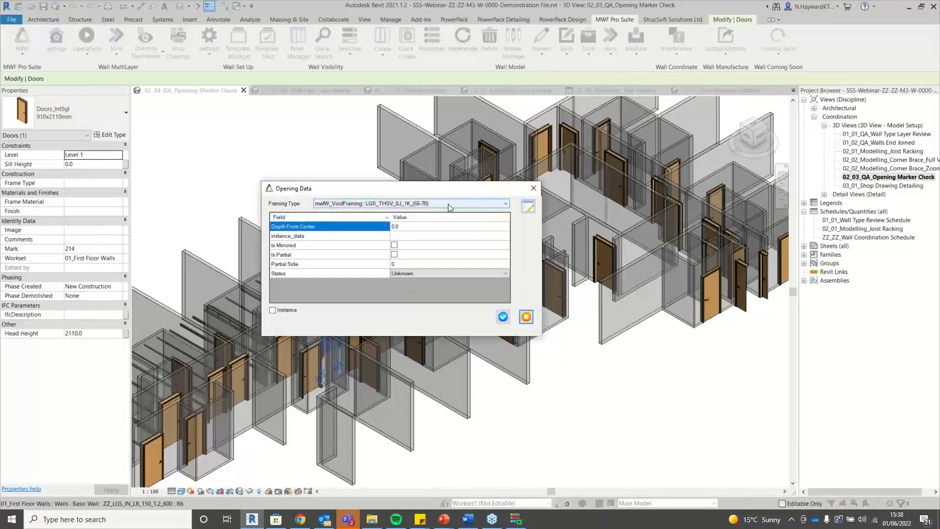
left_click(501, 317)
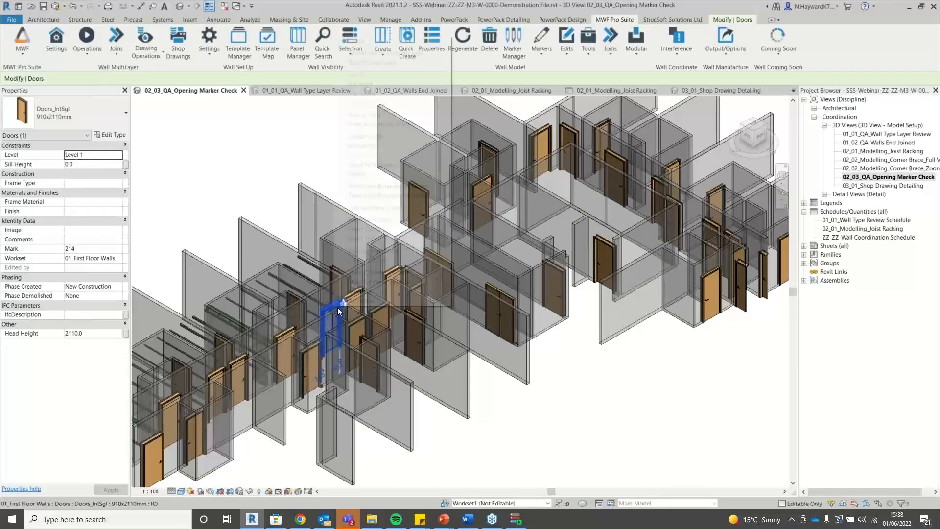
mouse_move(361, 165)
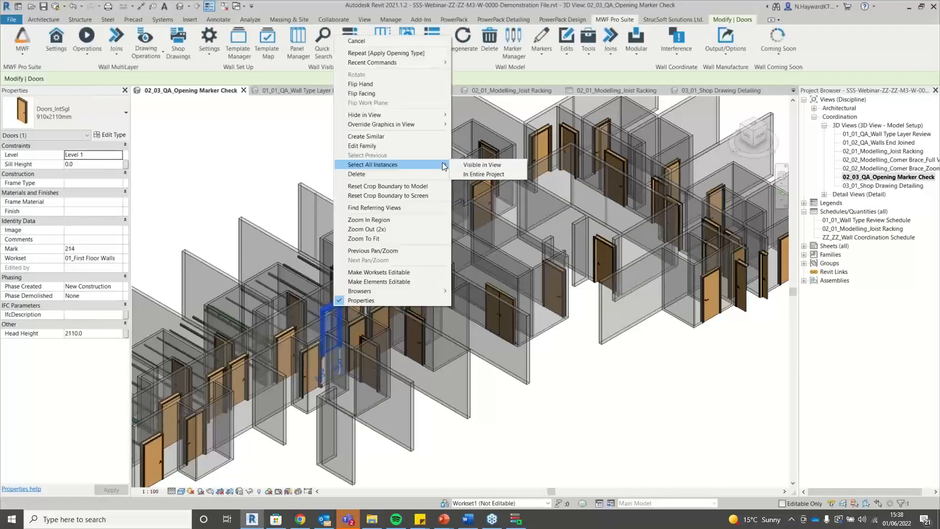
left_click(487, 165)
left_click(614, 20)
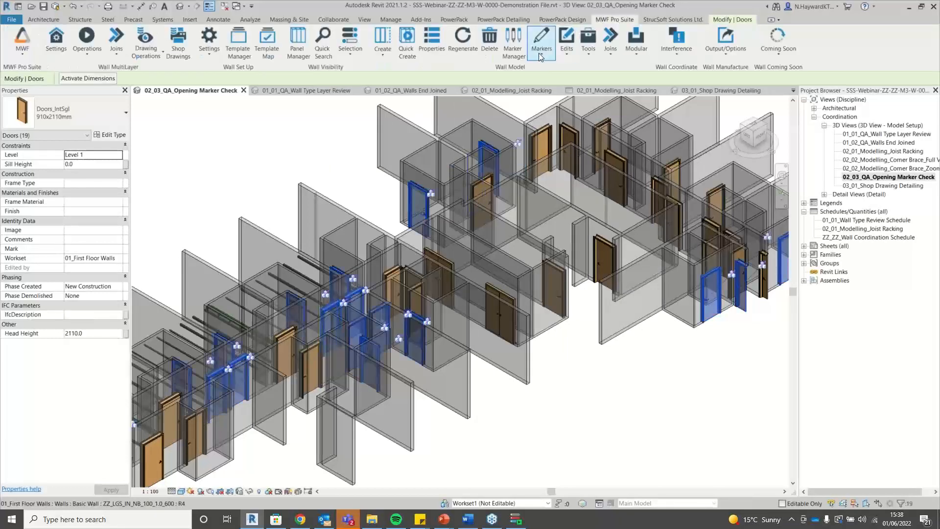
left_click(542, 42)
left_click(556, 68)
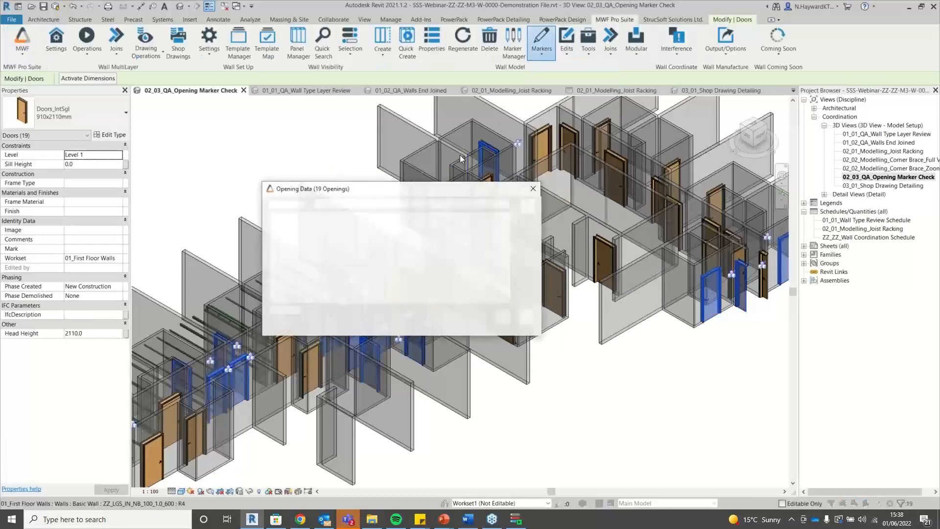
left_click(533, 188)
key("Escape")
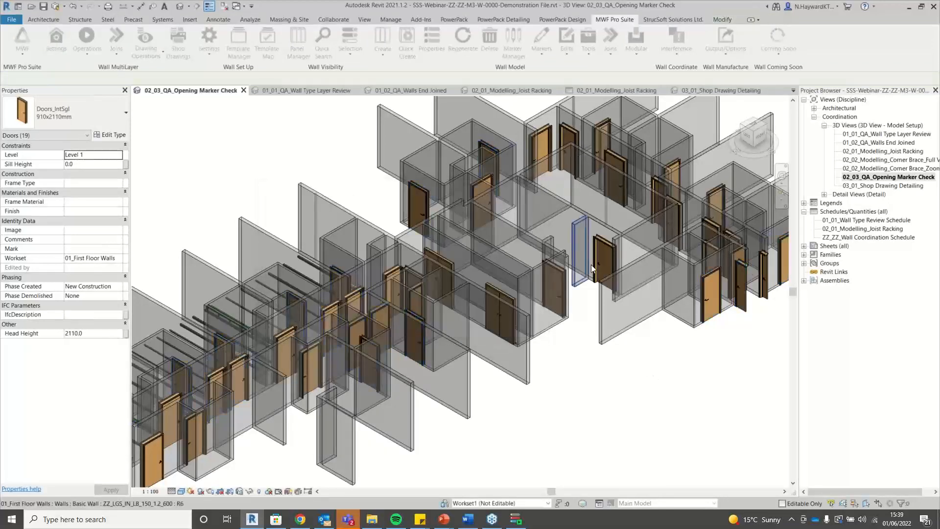
Apply the opening type to door 196 and confirm its Opening Data.
left_click(592, 267)
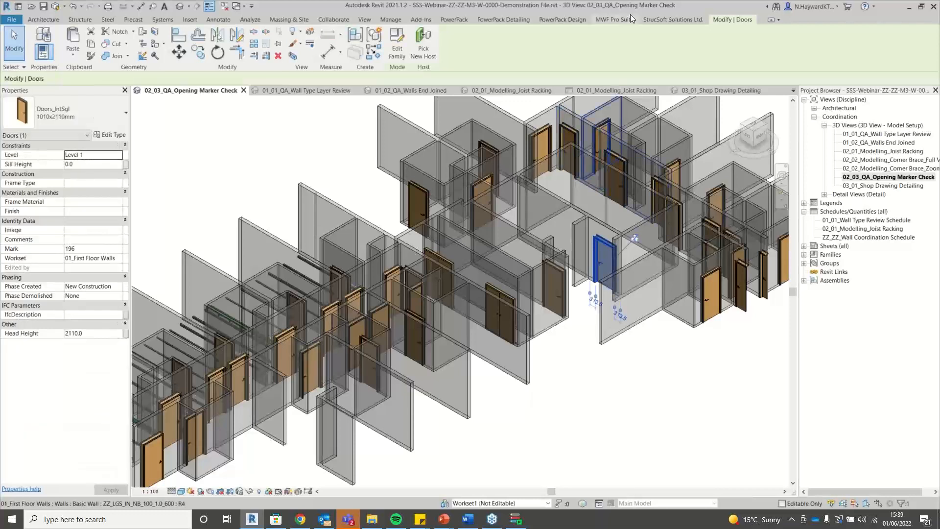
left_click(615, 19)
left_click(542, 43)
left_click(557, 68)
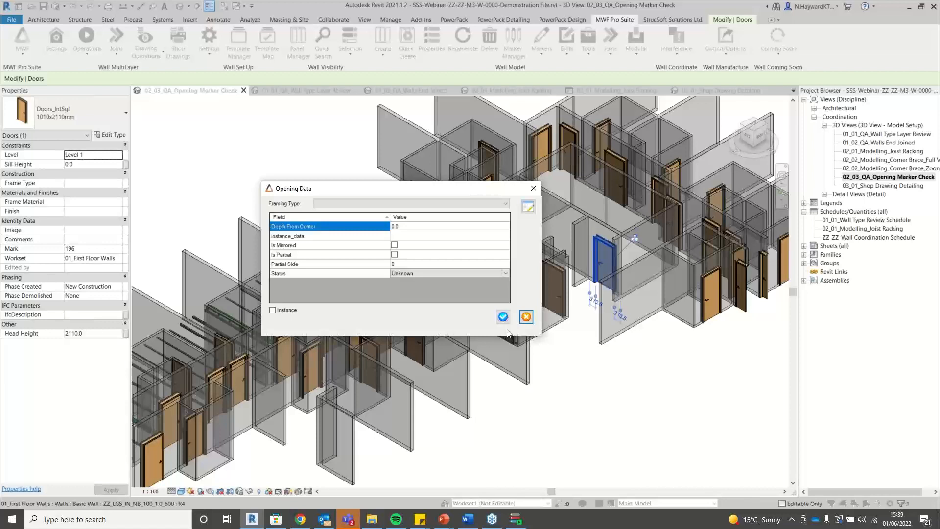
left_click(502, 317)
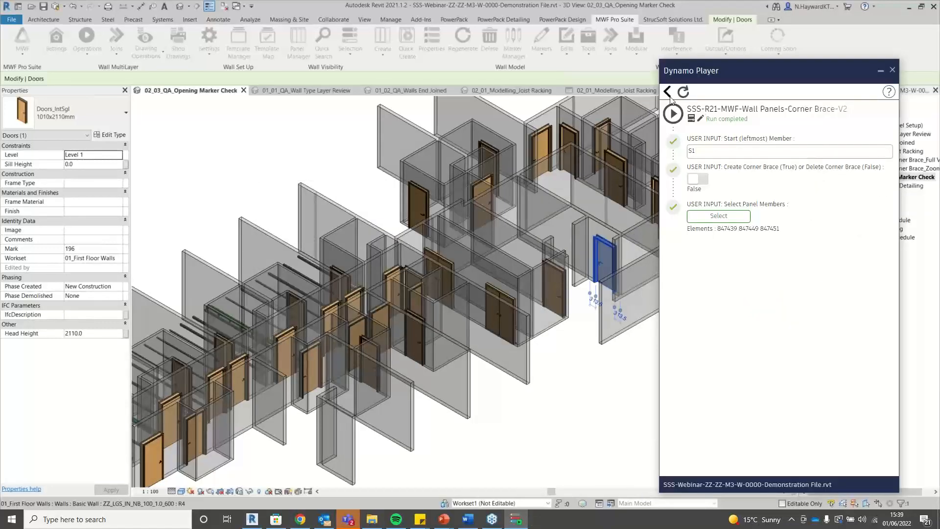
Run the SSS-R21-QA-Walls-Contains Opening Marker-V1 script from the Dynamo Player list.
left_click(668, 93)
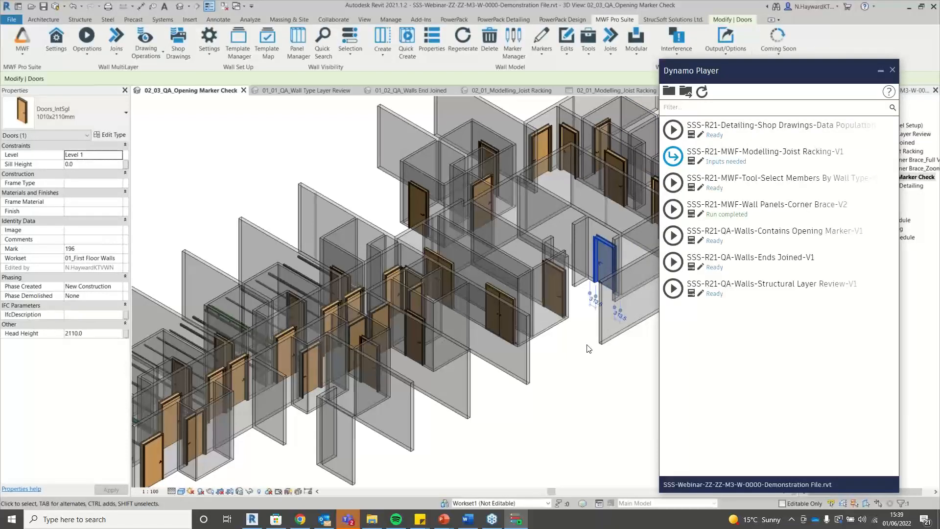
scroll(272, 212, "down", 4)
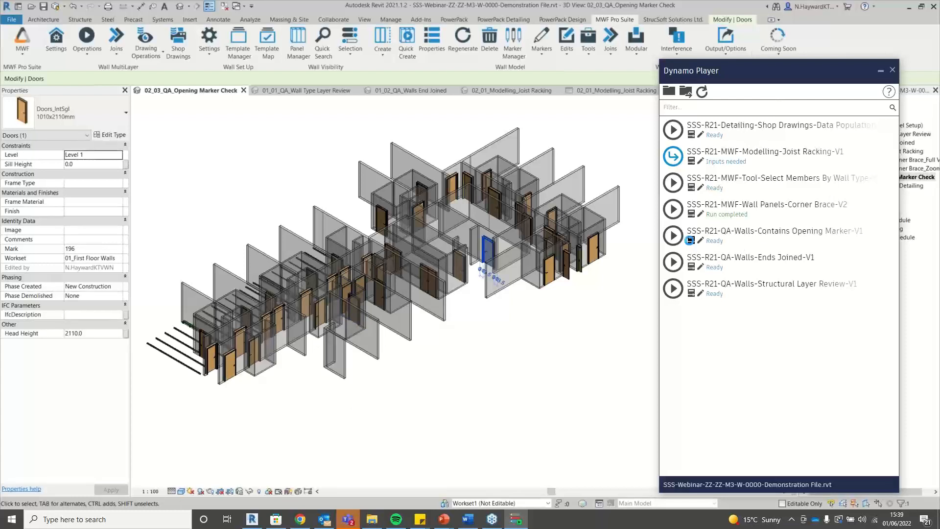
left_click(700, 240)
left_click(673, 236)
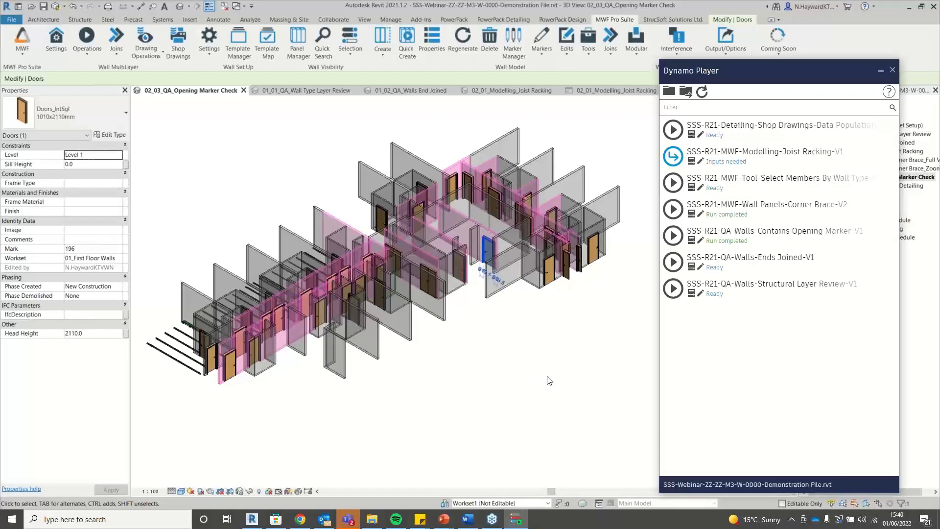
Apply the opening type to door 195 through Markers, close Opening Data and deselect the door.
scroll(471, 155, "up", 5)
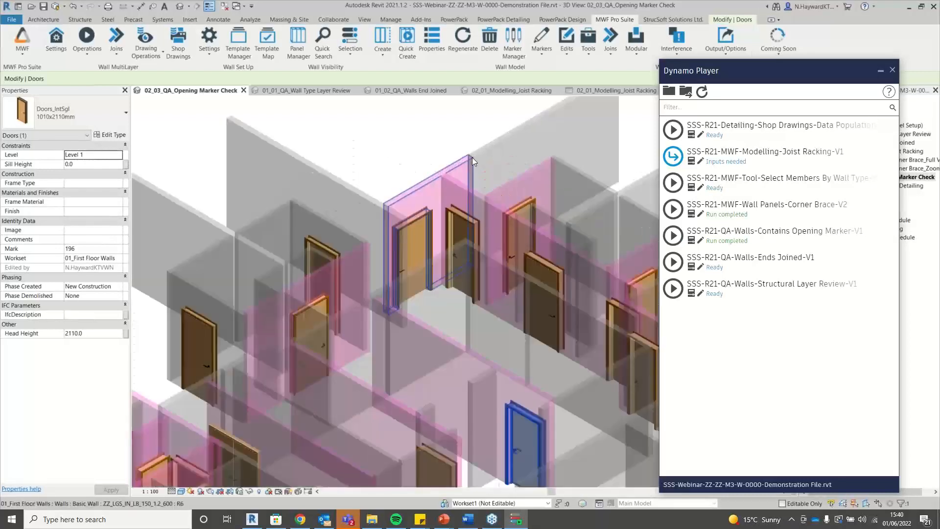
left_click(426, 227)
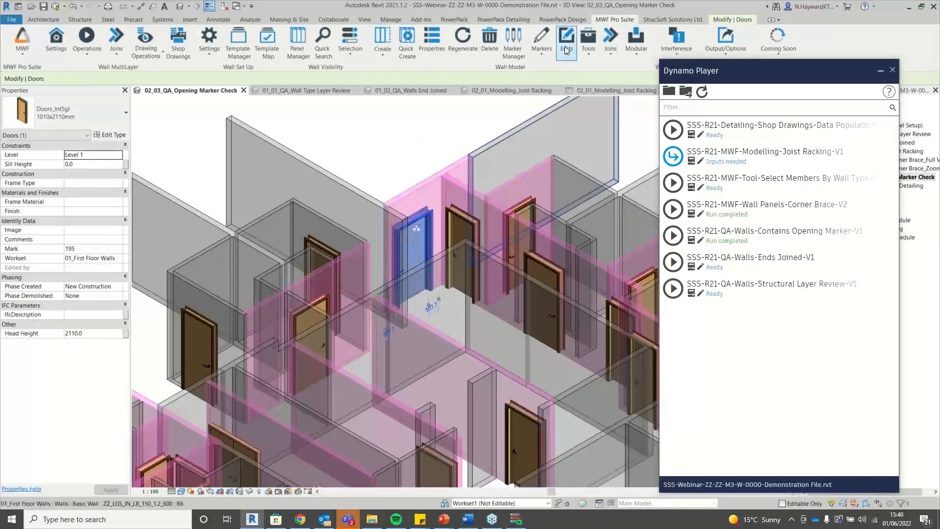
left_click(539, 52)
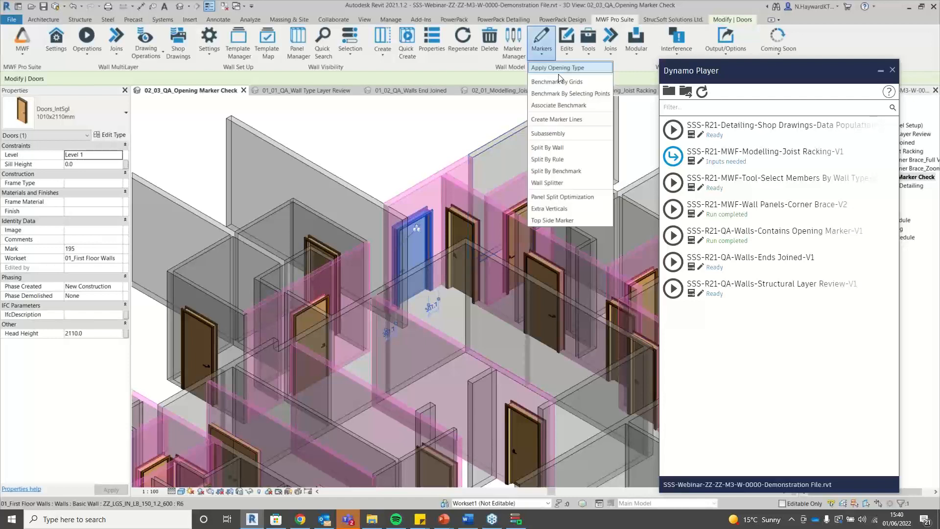
left_click(559, 70)
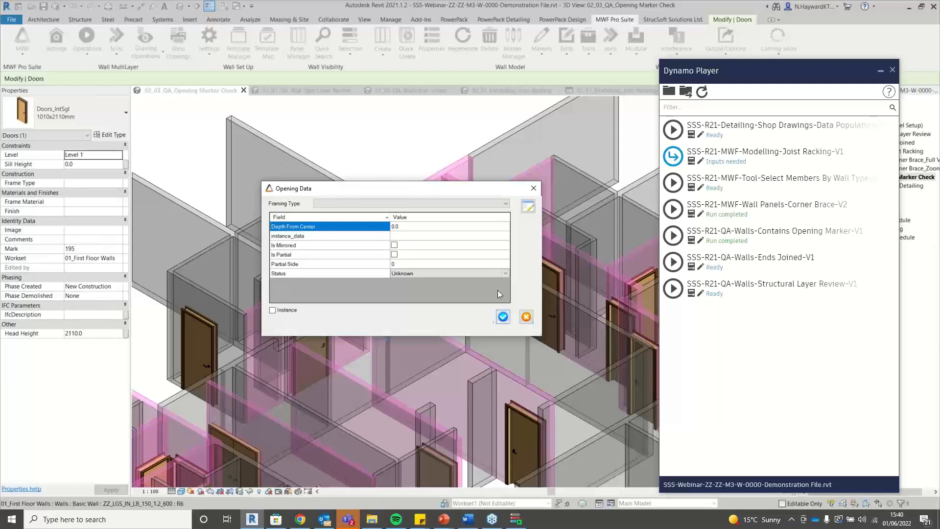
left_click(503, 317)
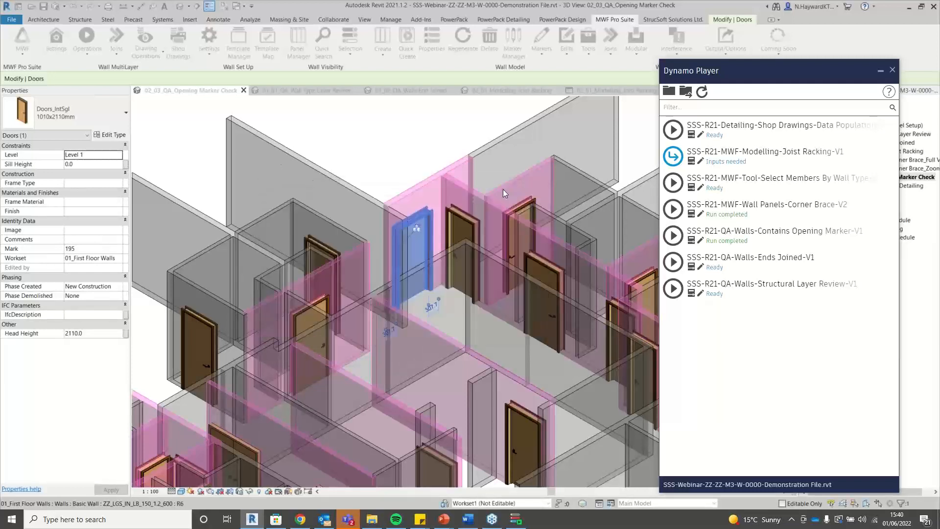
left_click(438, 124)
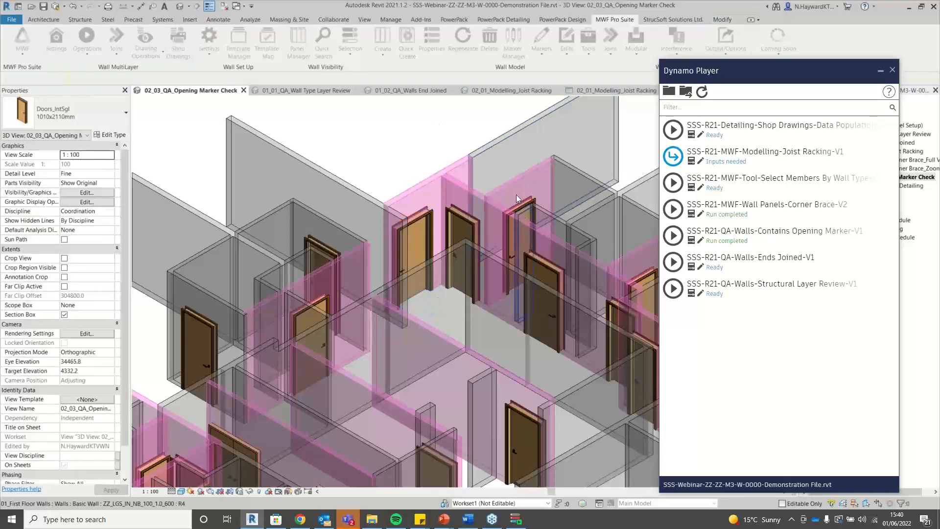
Zoom around the model to review the pink-tinted walls that host doors.
scroll(300, 182, "down", 2)
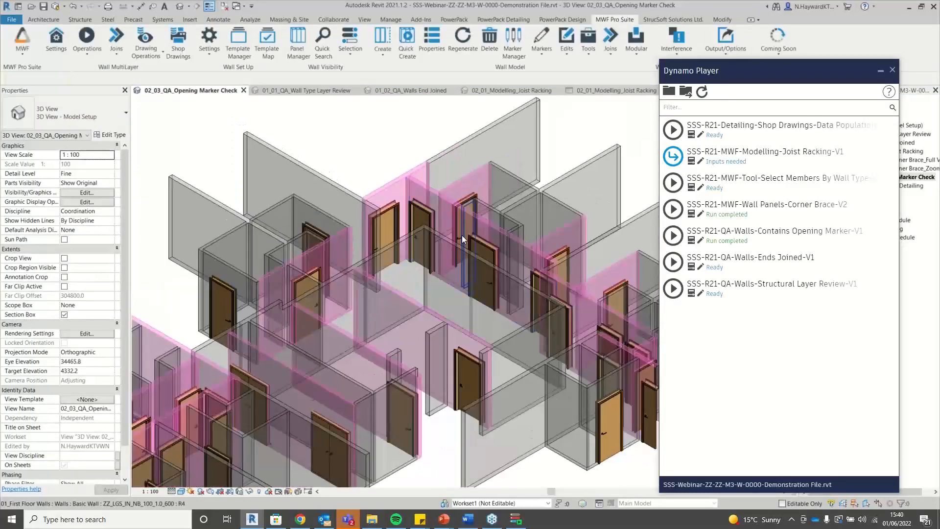
scroll(391, 137, "down", 1)
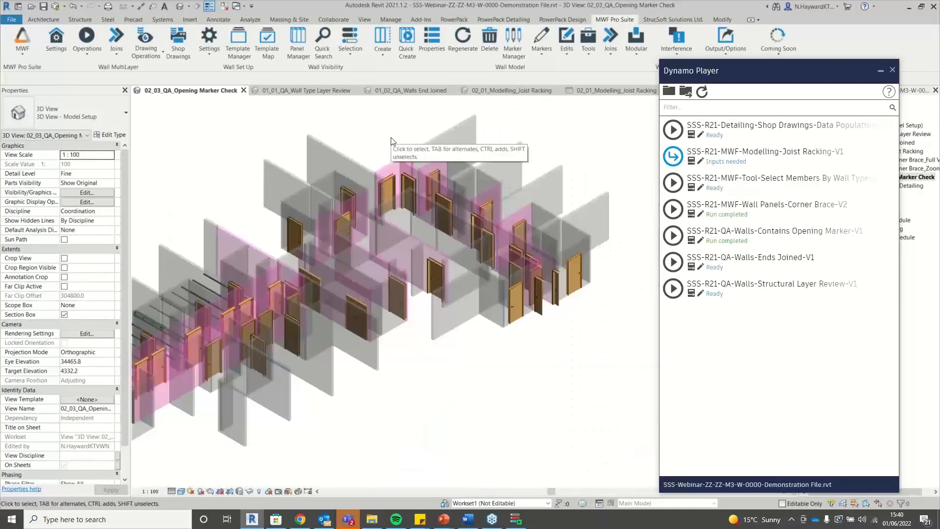
scroll(536, 210, "up", 2)
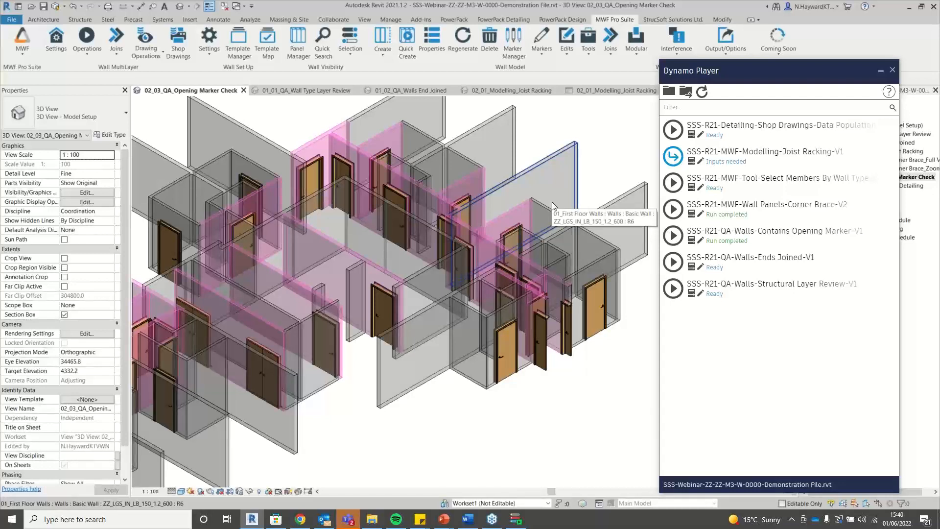
scroll(512, 243, "up", 2)
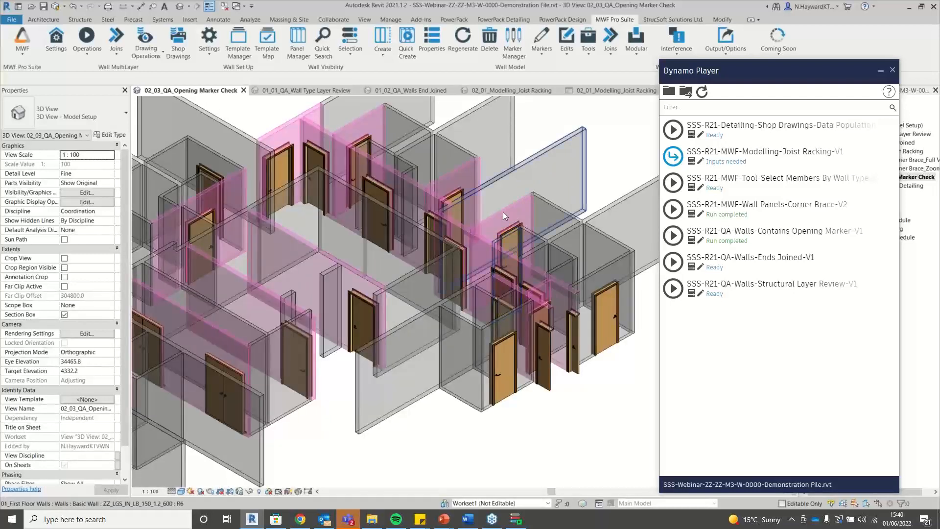
scroll(548, 258, "down", 3)
scroll(565, 284, "down", 1)
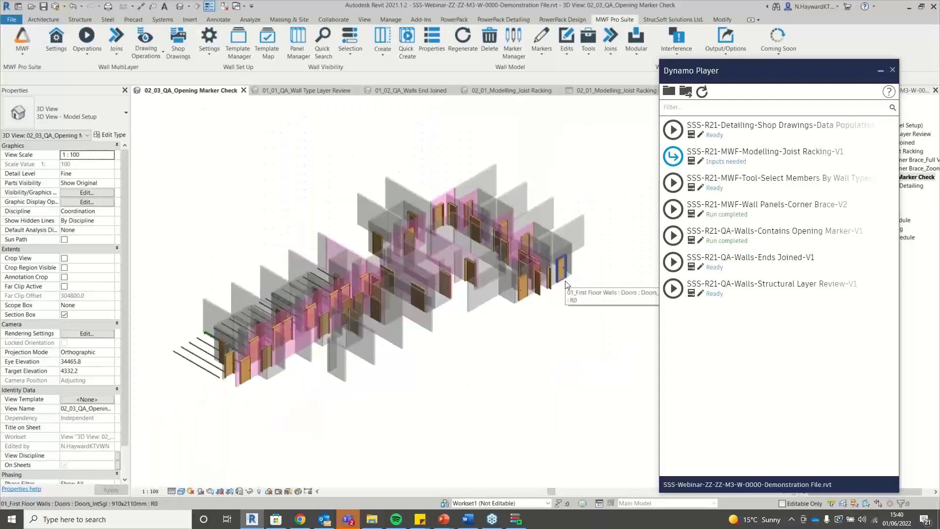
scroll(538, 308, "up", 1)
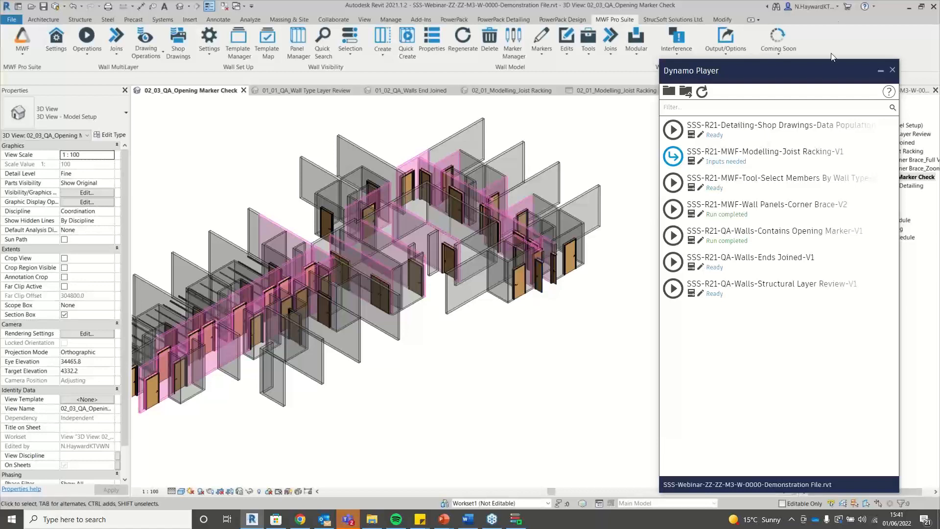
Minimise Dynamo Player, open the 03_01_Shop Drawing Detailing 3D view and expand Sheets (all).
left_click_drag(835, 81, 618, 73)
left_click(618, 74)
double_click(893, 187)
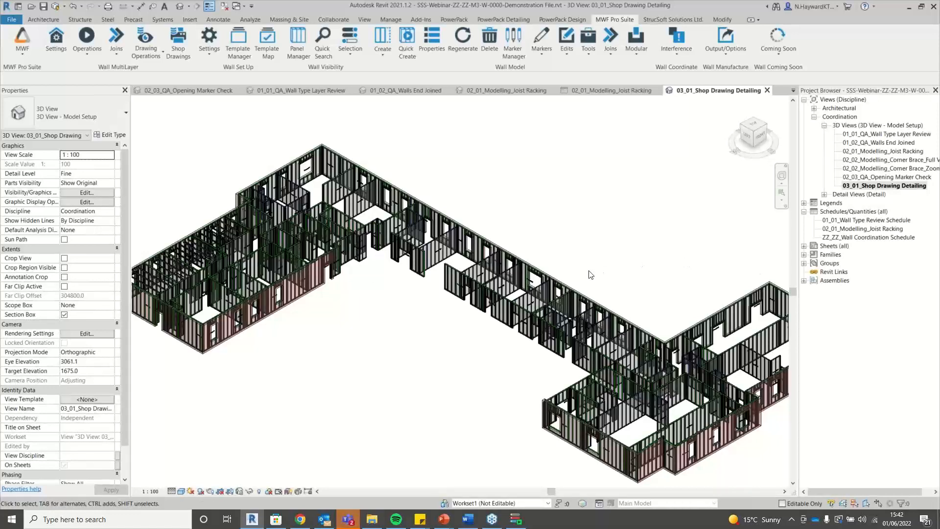
scroll(303, 227, "down", 1)
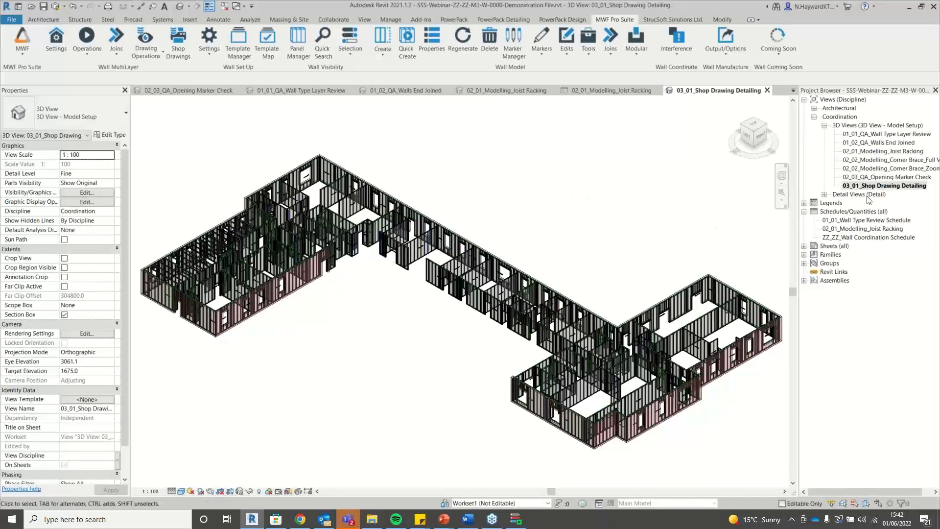
left_click(803, 246)
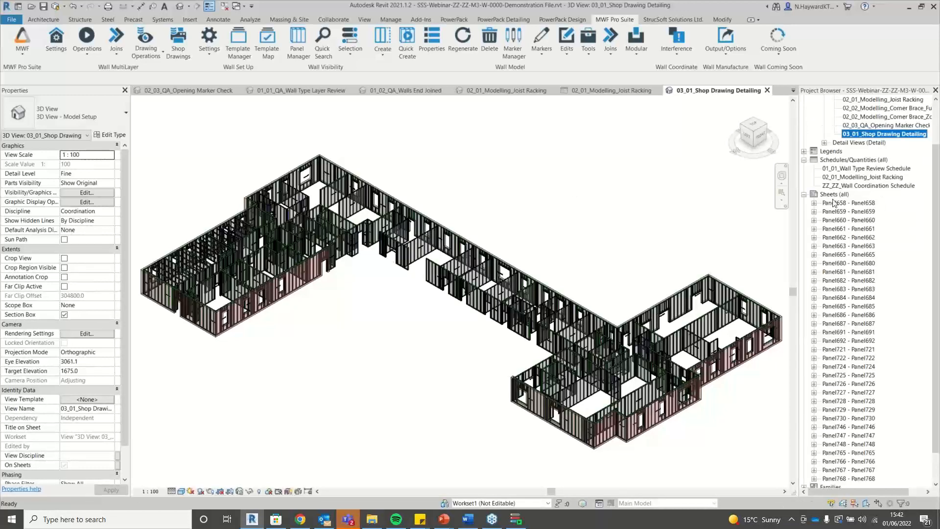
Open sheet Panel660 and zoom in on its title block's blank size and weight fields.
double_click(850, 222)
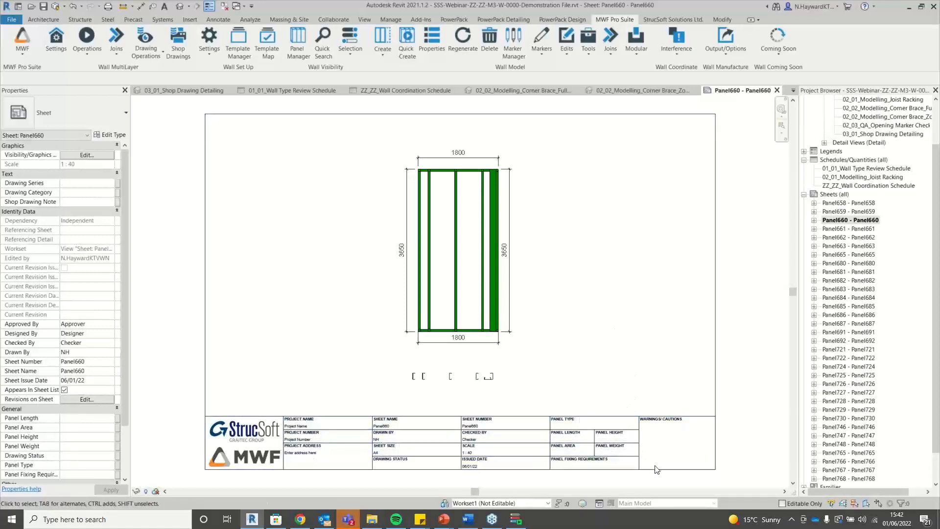
scroll(657, 469, "up", 1)
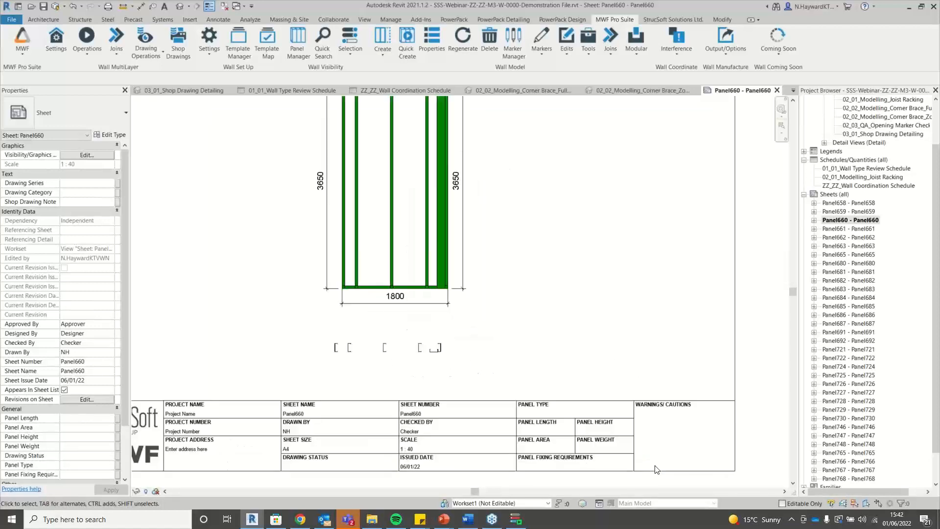
scroll(657, 469, "up", 1)
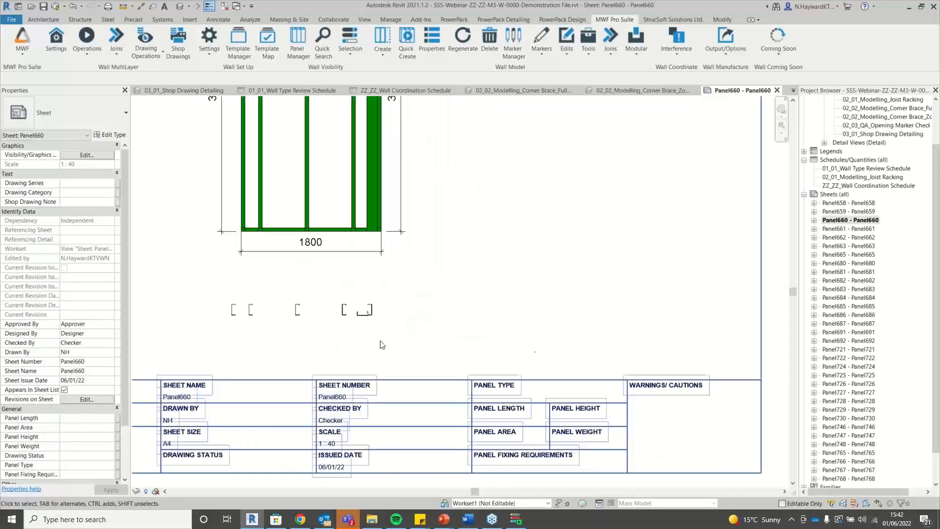
scroll(663, 435, "down", 2)
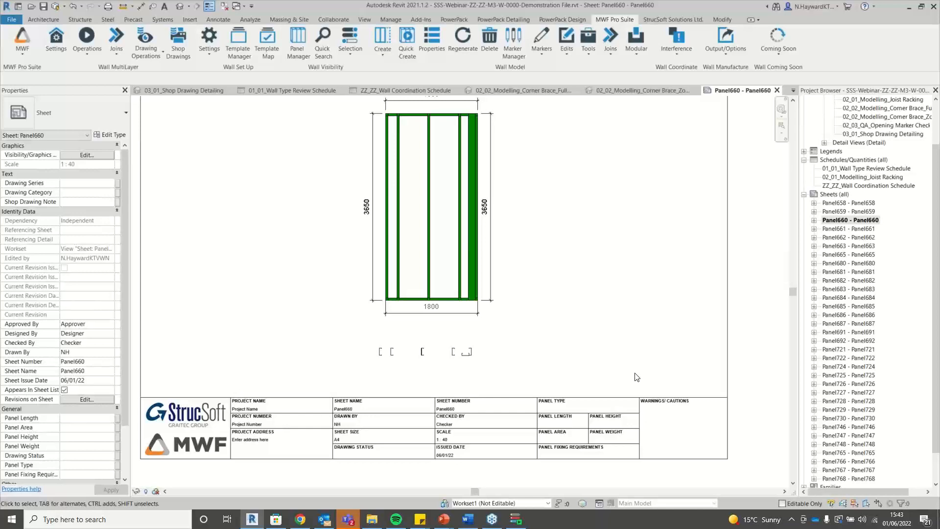
Set Panel660's Panel Length to 1800 and Panel Height to 3650, and apply.
scroll(64, 427, "down", 2)
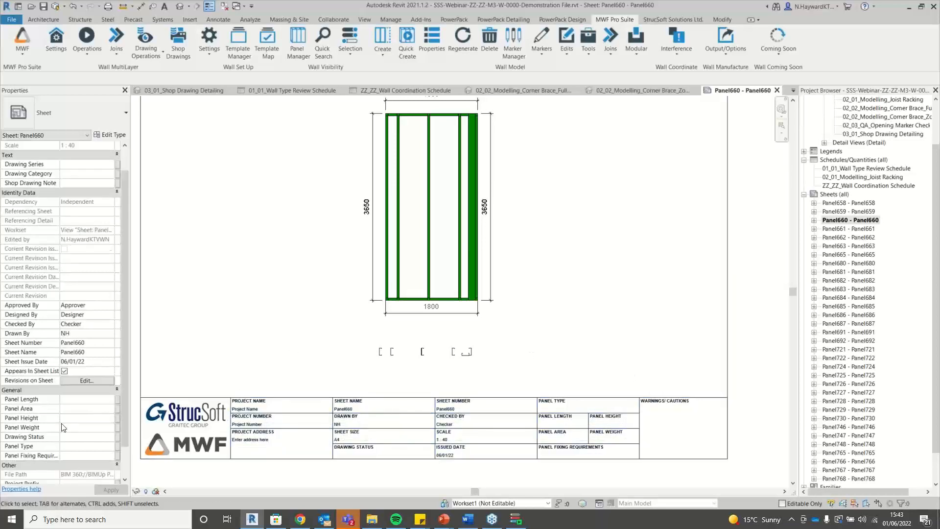
left_click(84, 409)
left_click(81, 398)
type("18")
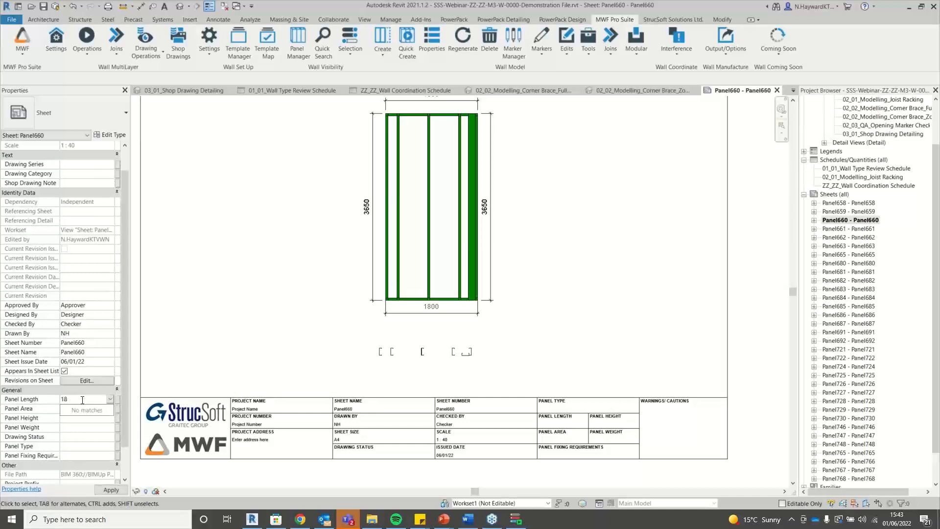
type("00")
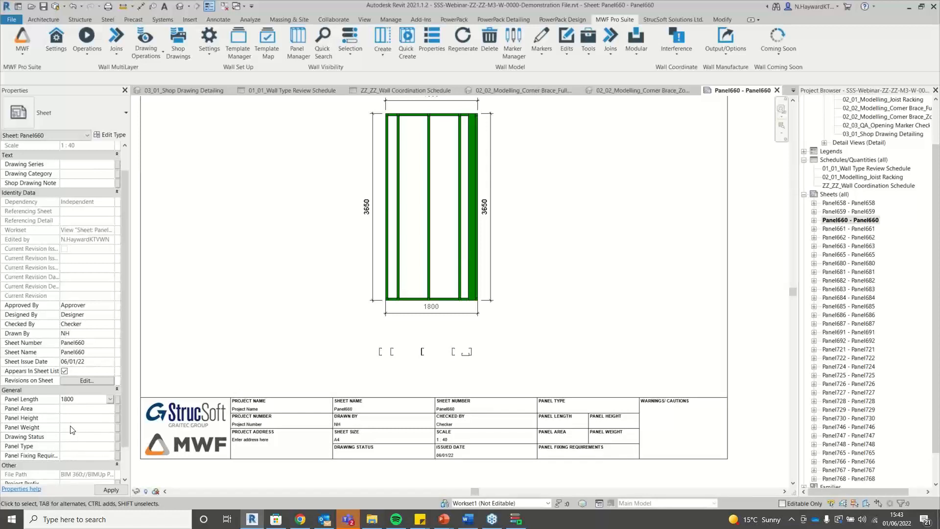
left_click(71, 418)
type("3650")
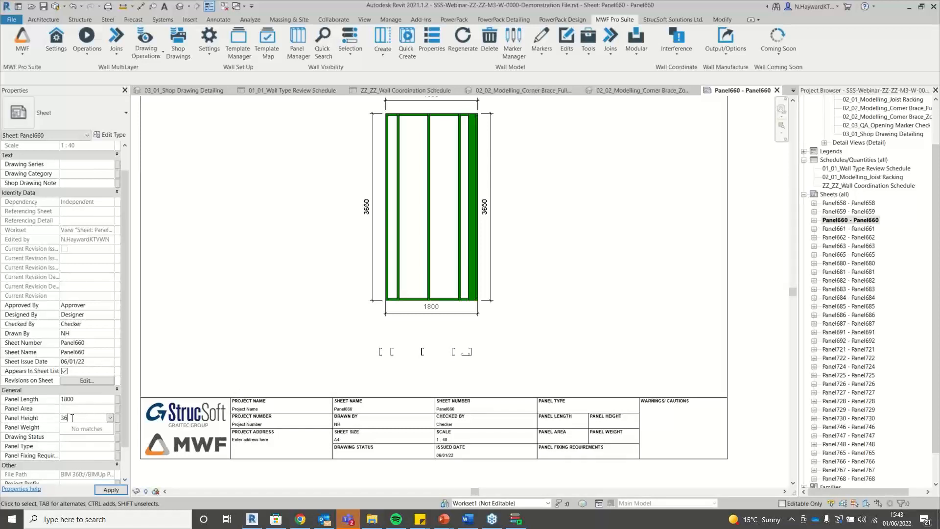
left_click(86, 454)
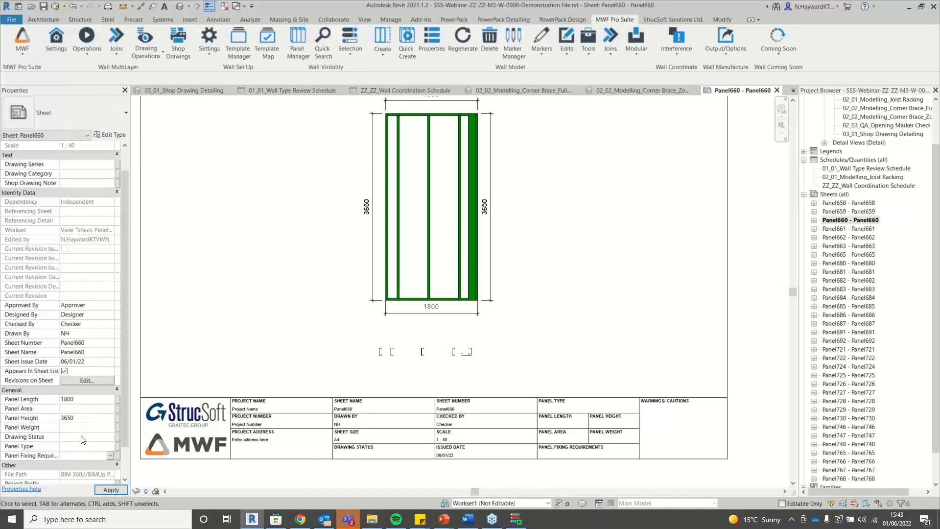
left_click(110, 489)
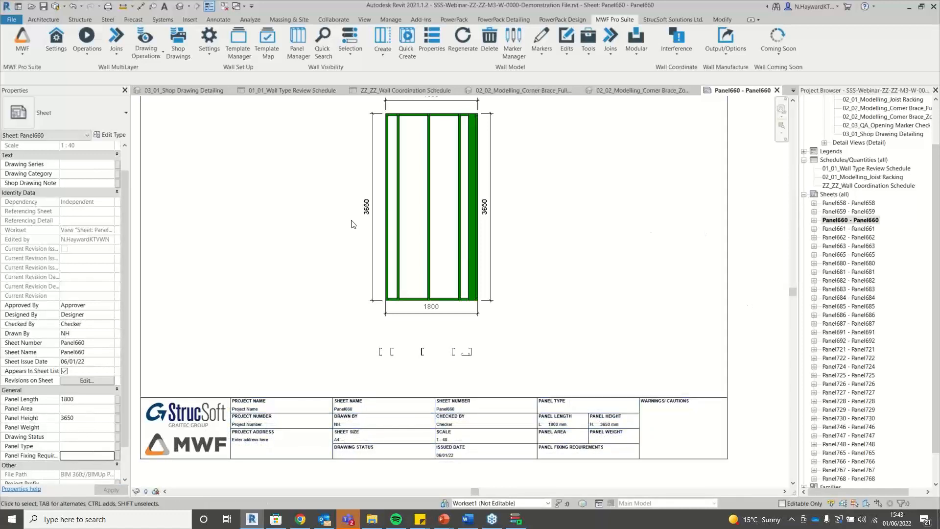
Set Panel660's Panel Fixing Requirement to No Fixings.
left_click(74, 456)
left_click(73, 455)
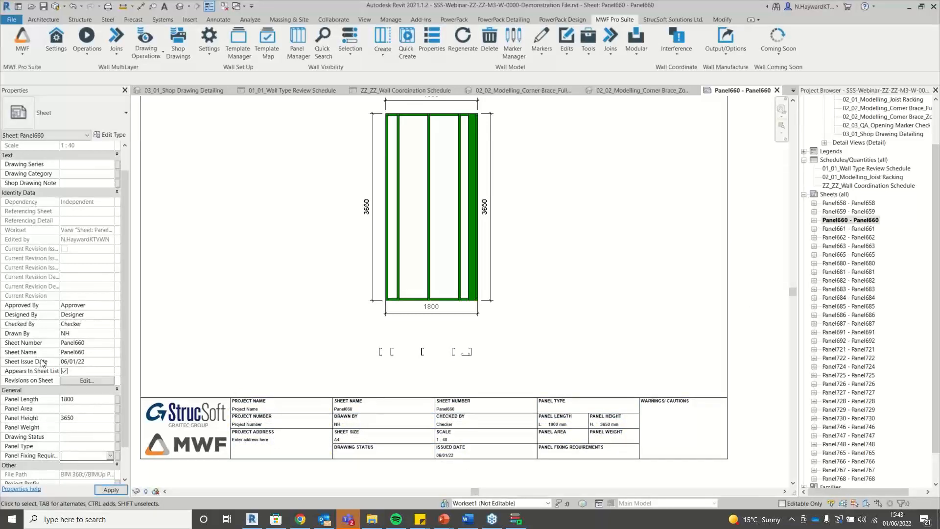
scroll(73, 455, "down", 1)
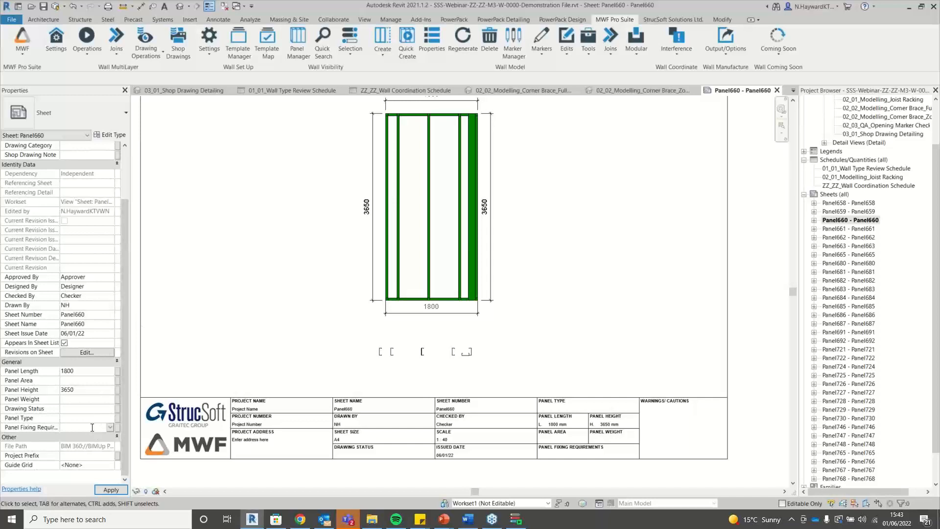
type("N")
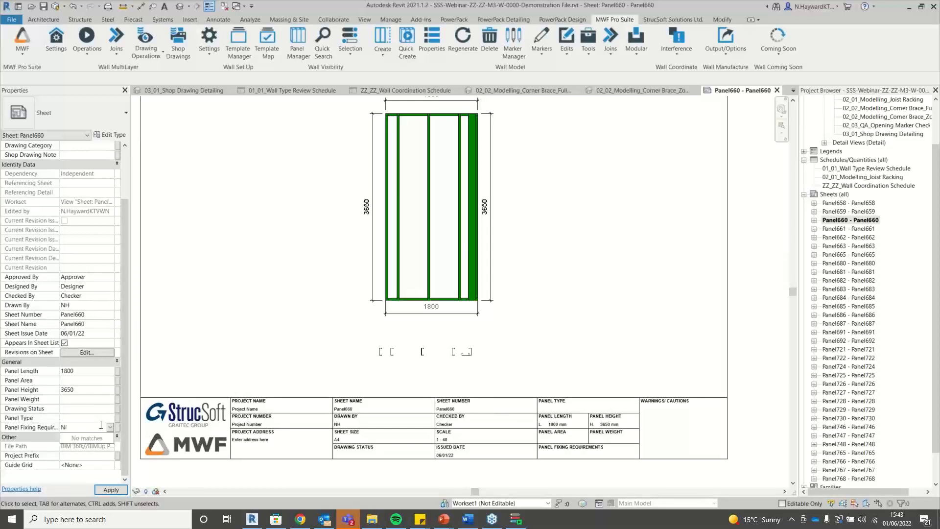
type("o Fixings")
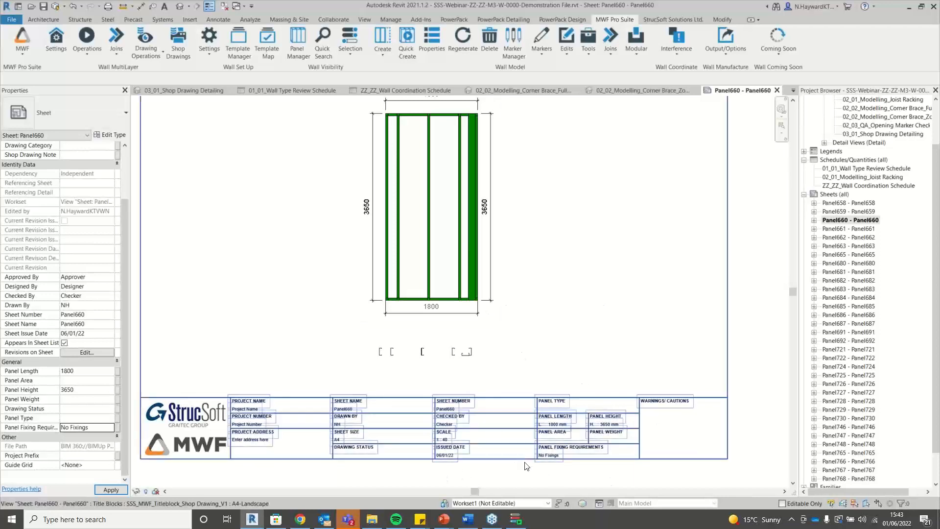
scroll(599, 436, "up", 2)
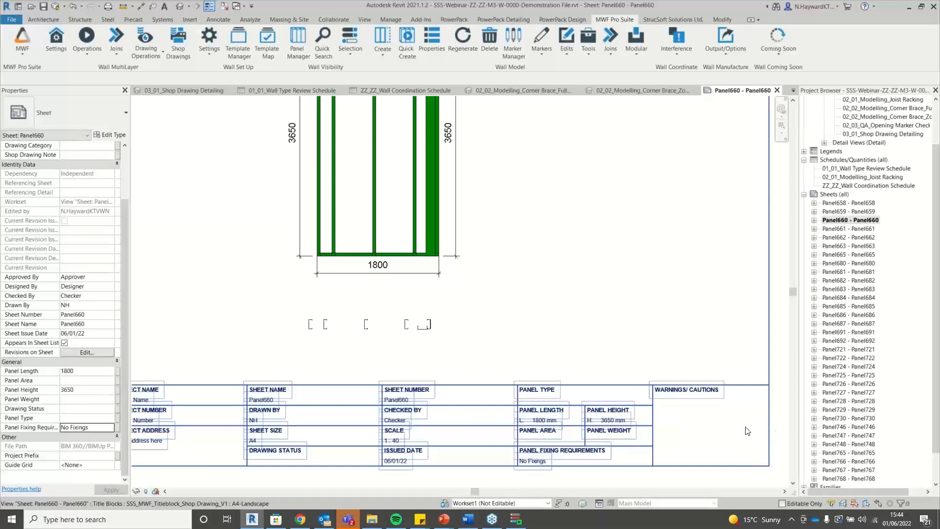
Open sheet Panel658, cancelling the save reminder without saving.
left_click(863, 204)
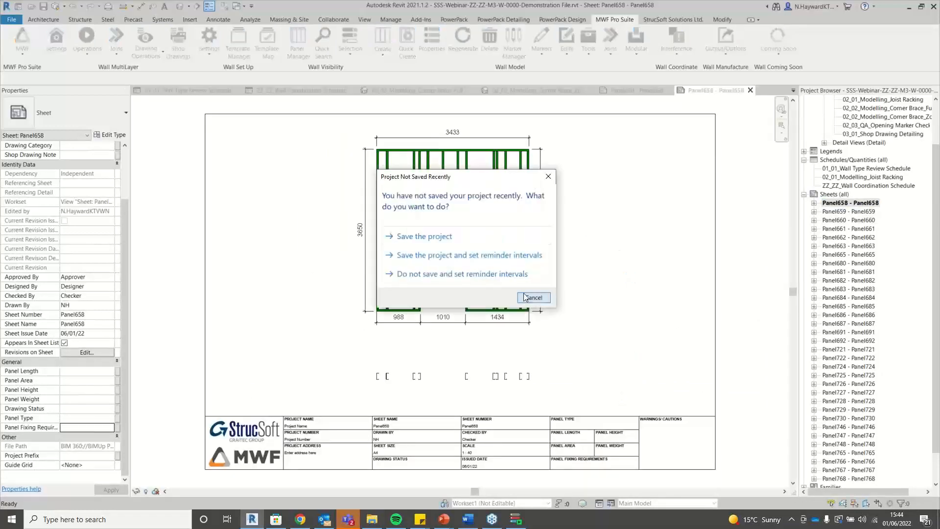
left_click(525, 294)
scroll(425, 195, "up", 2)
scroll(474, 197, "down", 3)
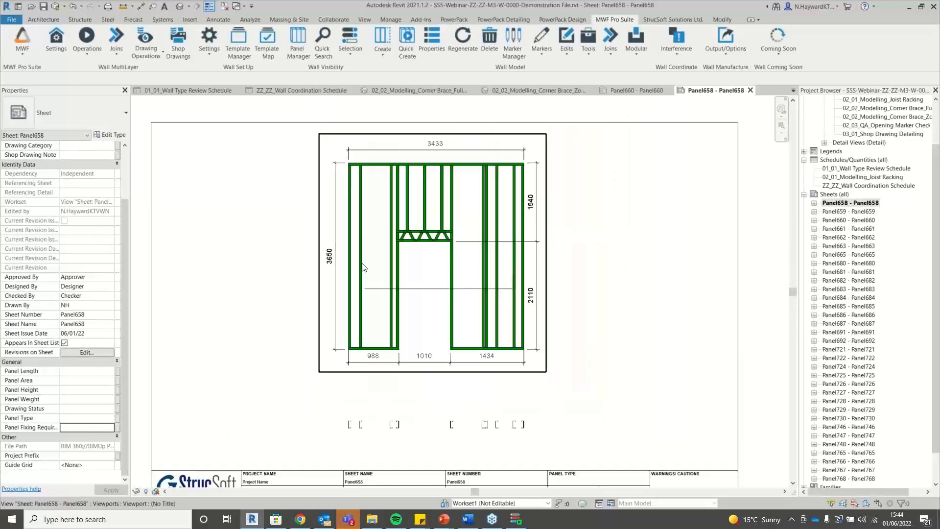
scroll(416, 279, "down", 1)
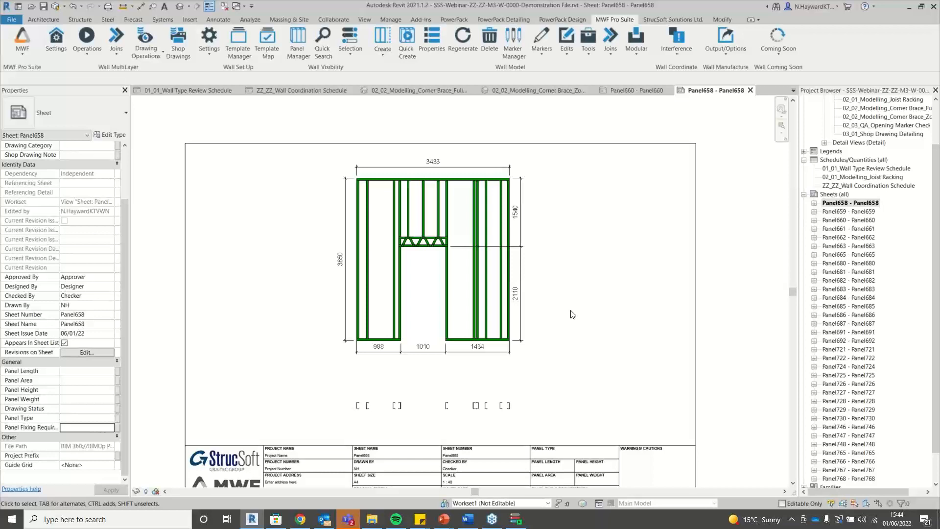
scroll(573, 314, "down", 1)
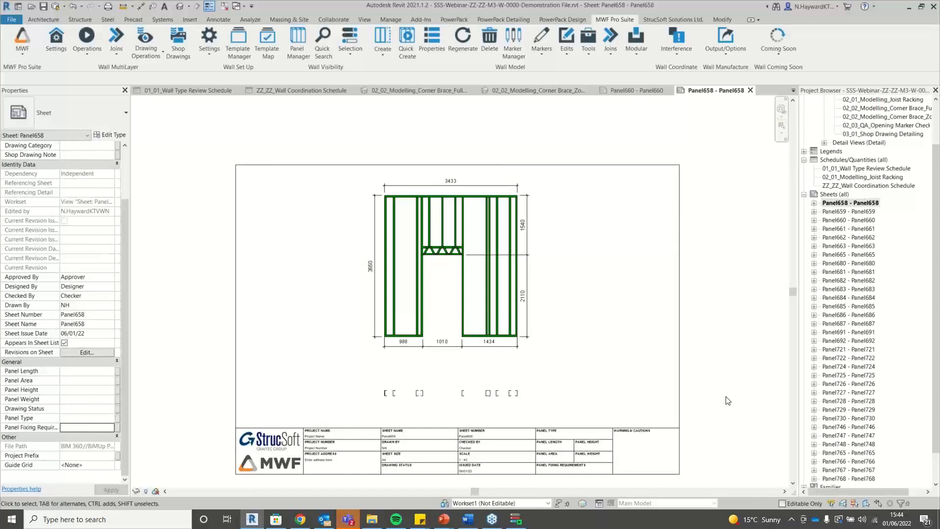
scroll(553, 479, "up", 2)
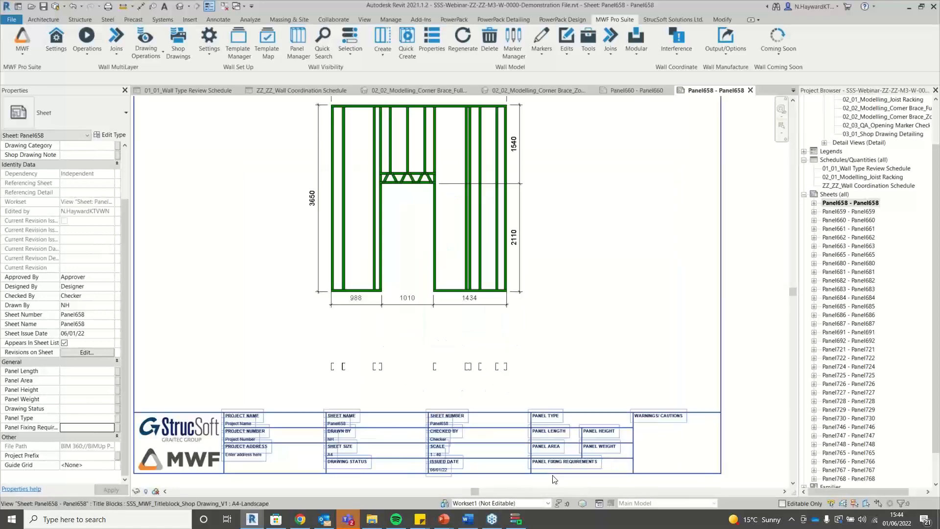
scroll(553, 479, "up", 3)
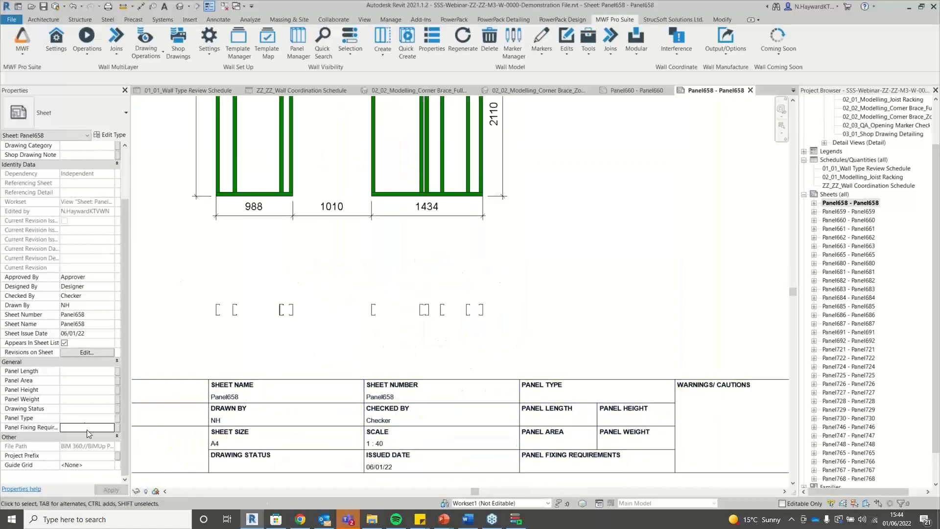
Set Panel658's Panel Fixing Requirement to For Review, then restore Dynamo Player.
left_click(89, 427)
type("F")
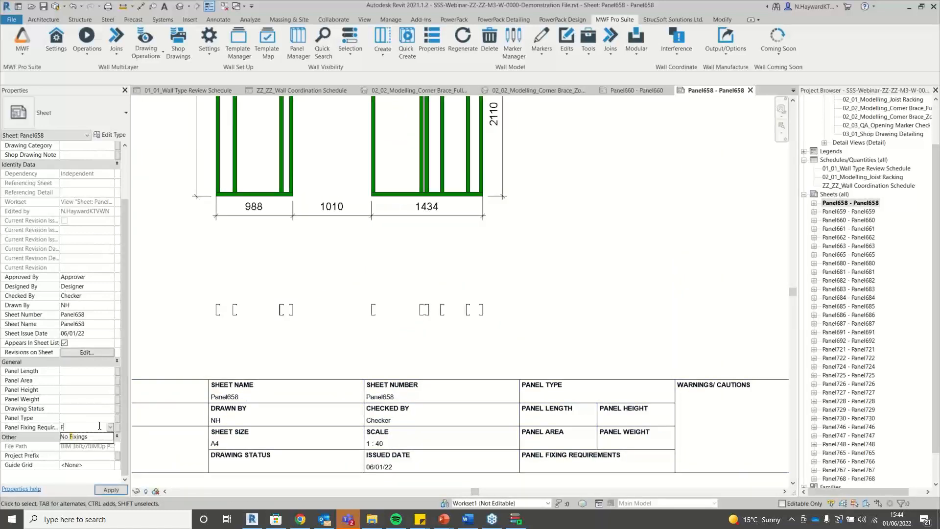
type("or Review")
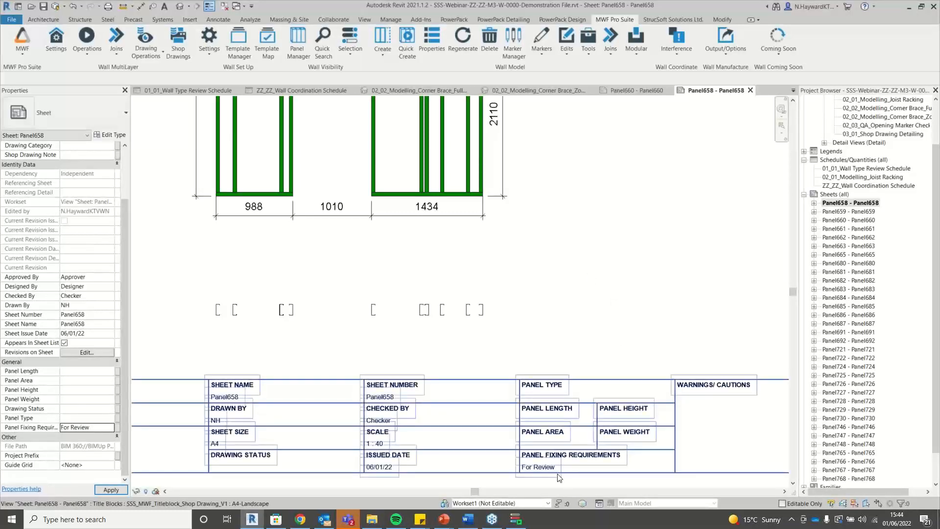
scroll(558, 478, "down", 3)
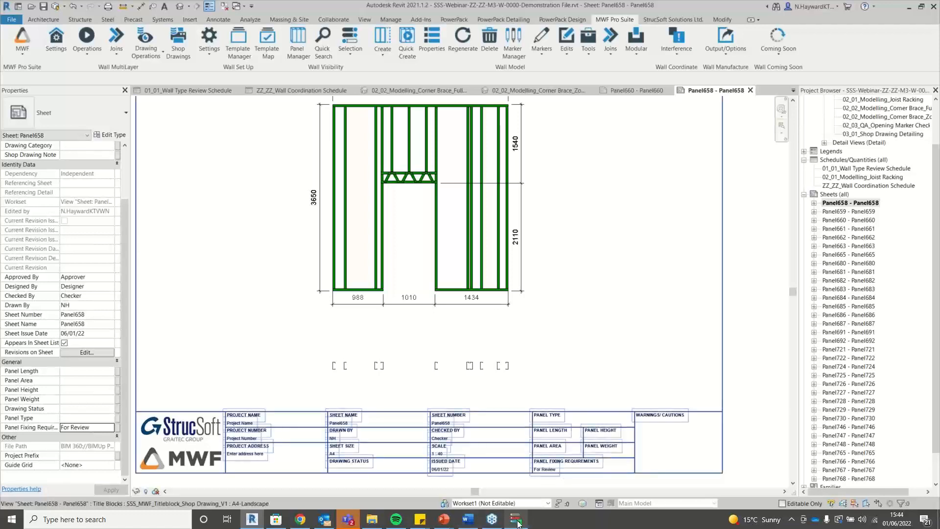
mouse_move(519, 523)
mouse_move(523, 472)
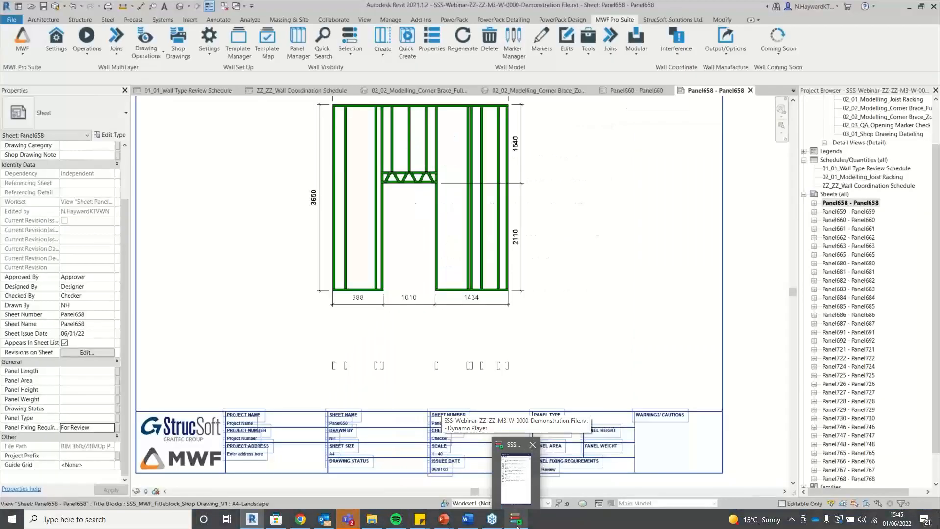
left_click(518, 526)
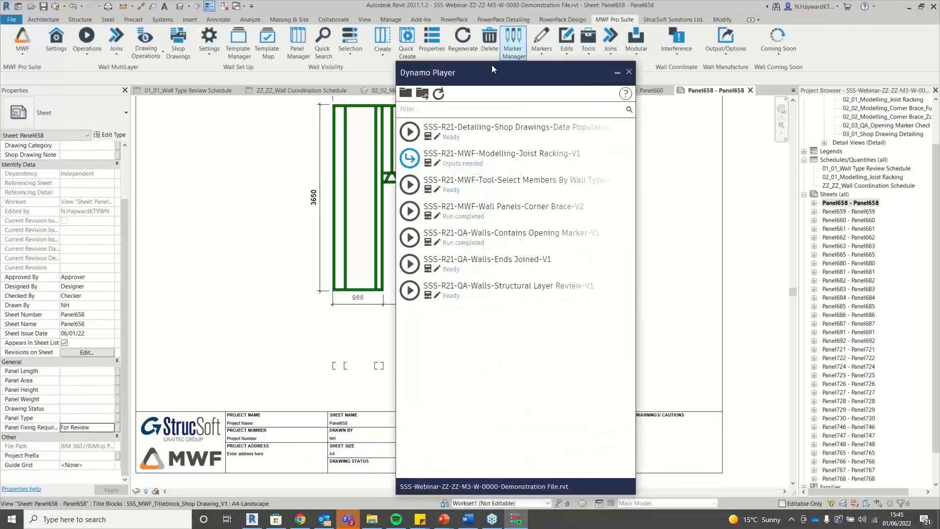
Move the Dynamo Player script list to the right edge beside the Panel658 sheet.
left_click_drag(528, 79, 804, 67)
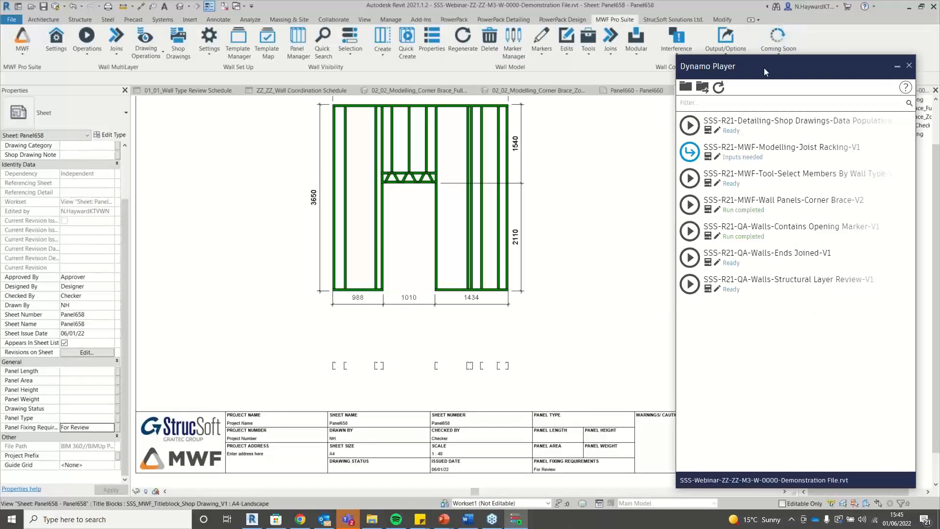
left_click_drag(764, 68, 792, 54)
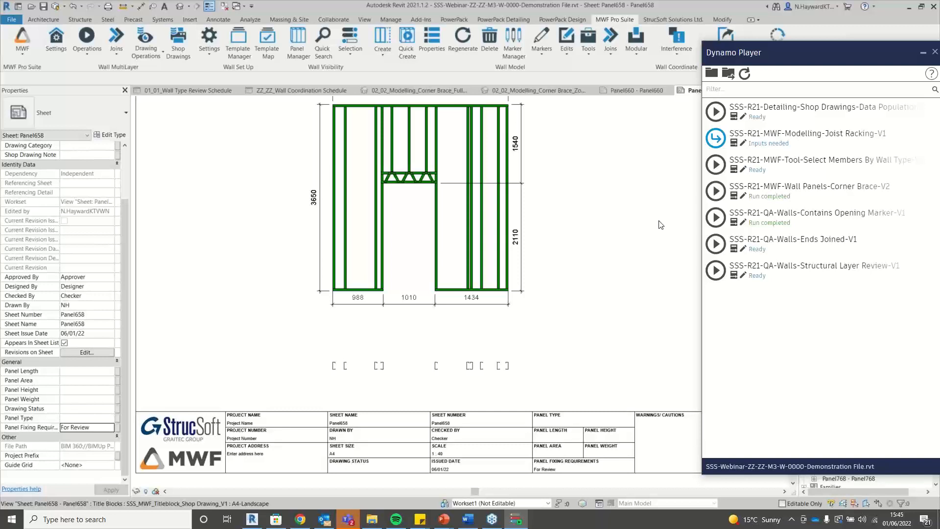
scroll(653, 218, "down", 2)
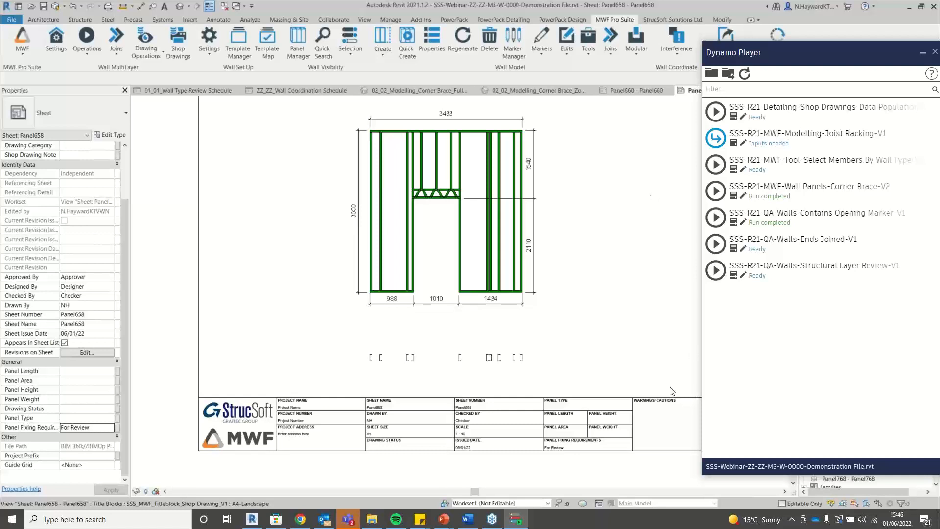
scroll(670, 390, "up", 3)
scroll(535, 416, "down", 1)
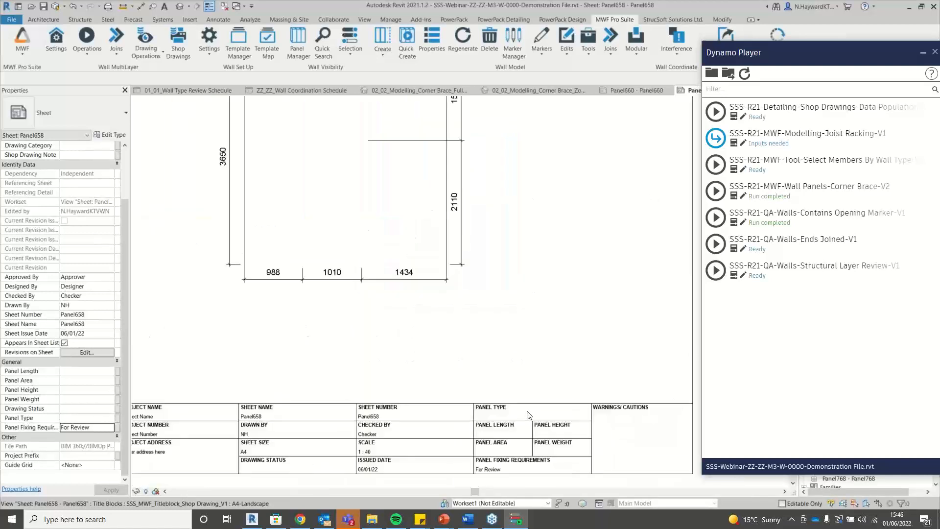
scroll(522, 411, "down", 1)
scroll(526, 427, "down", 1)
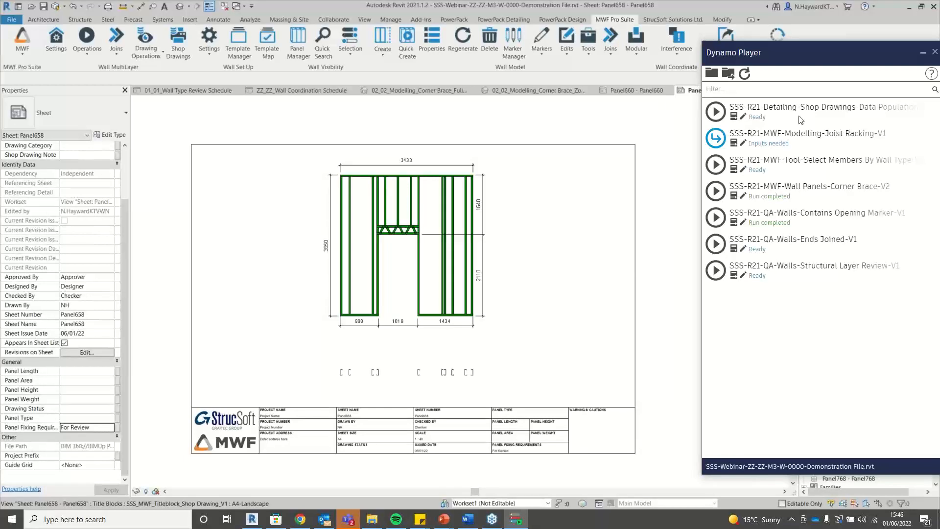
Show the Shop Drawings-Data Population inputs (Drawing Status For Manufacture) and float the player over the sheet.
left_click(735, 119)
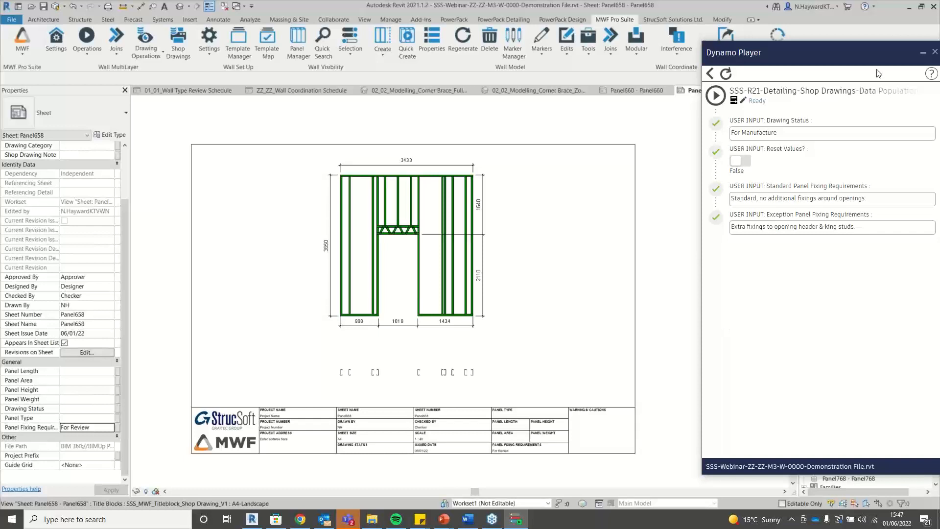
left_click_drag(842, 61, 702, 60)
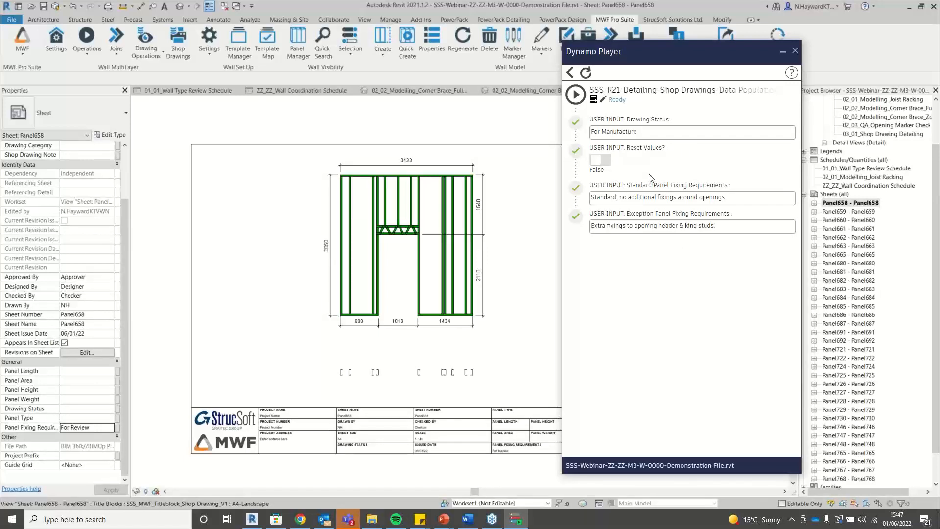
Run the Data Population script, filling Panel658 with 3432 × 3650 mm, 107.9 kg and oversize/overweight warning.
left_click(577, 97)
left_click_drag(698, 52, 805, 34)
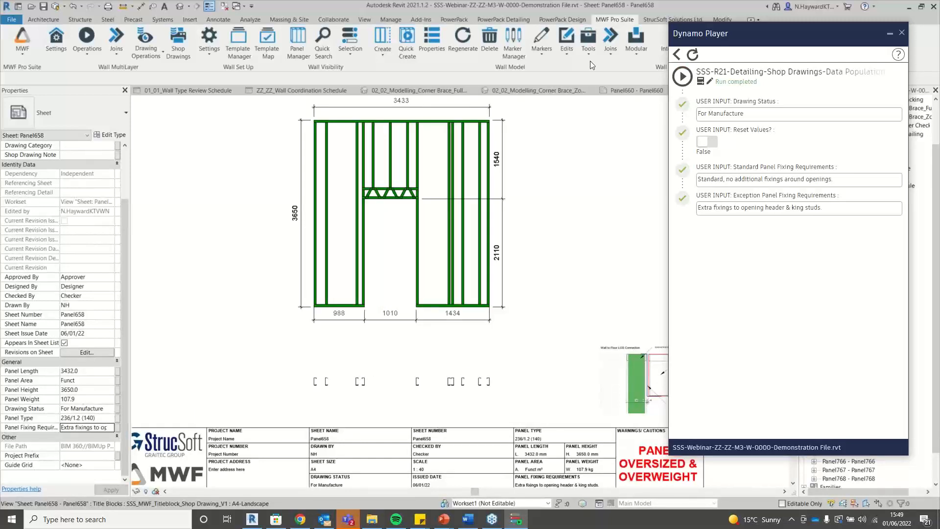
Close Dynamo Player and zoom around the Panel658 sheet.
left_click(887, 33)
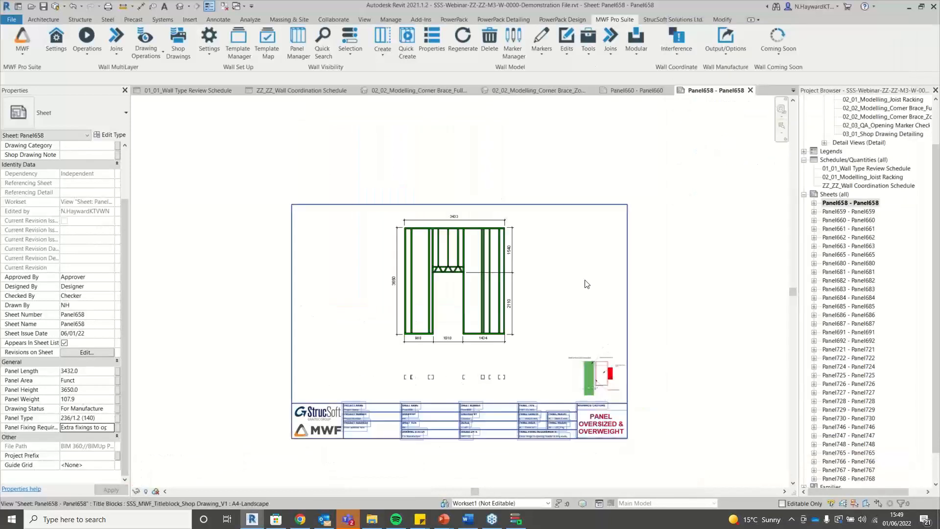
scroll(626, 402, "up", 3)
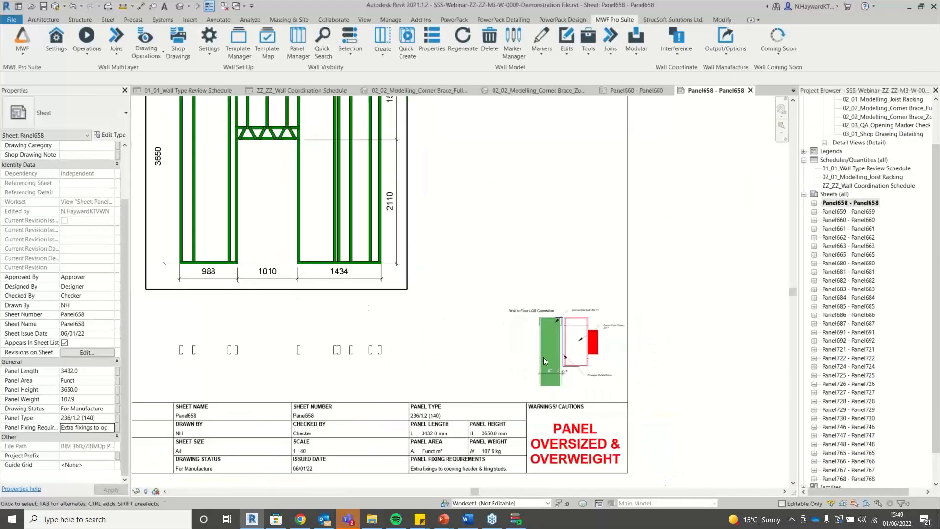
scroll(543, 361, "down", 2)
scroll(728, 361, "down", 1)
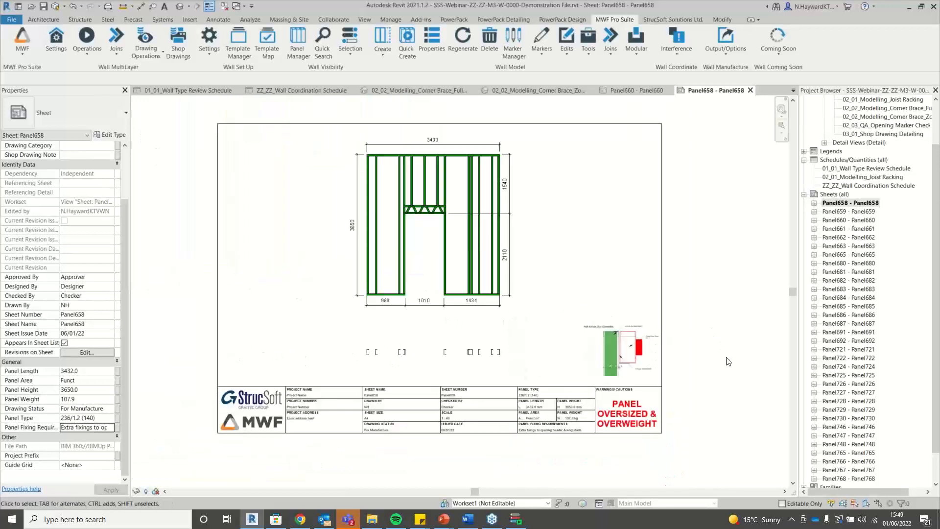
scroll(517, 343, "up", 1)
scroll(563, 470, "up", 1)
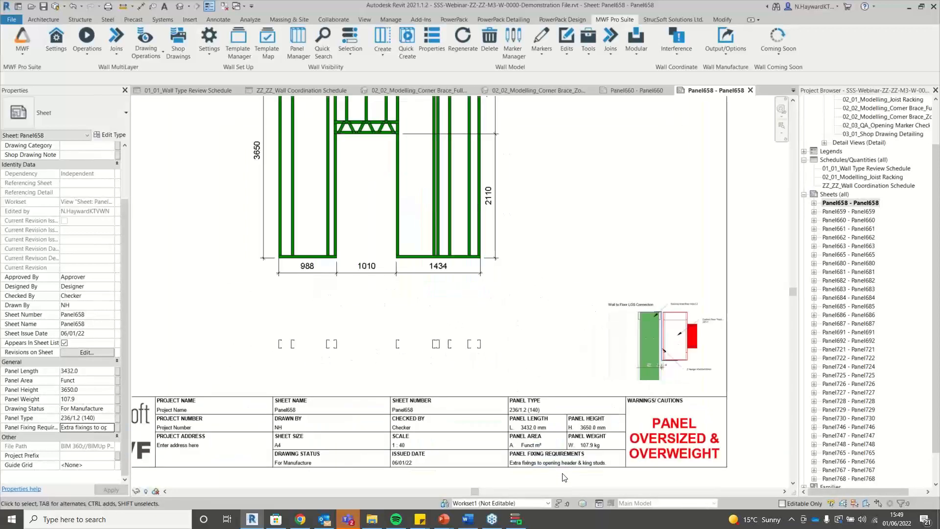
scroll(564, 477, "up", 3)
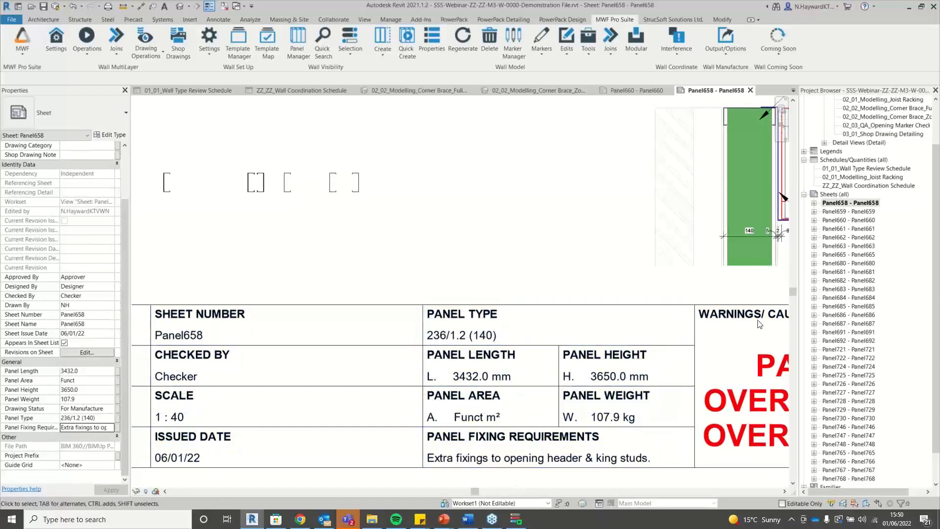
scroll(854, 382, "down", 1)
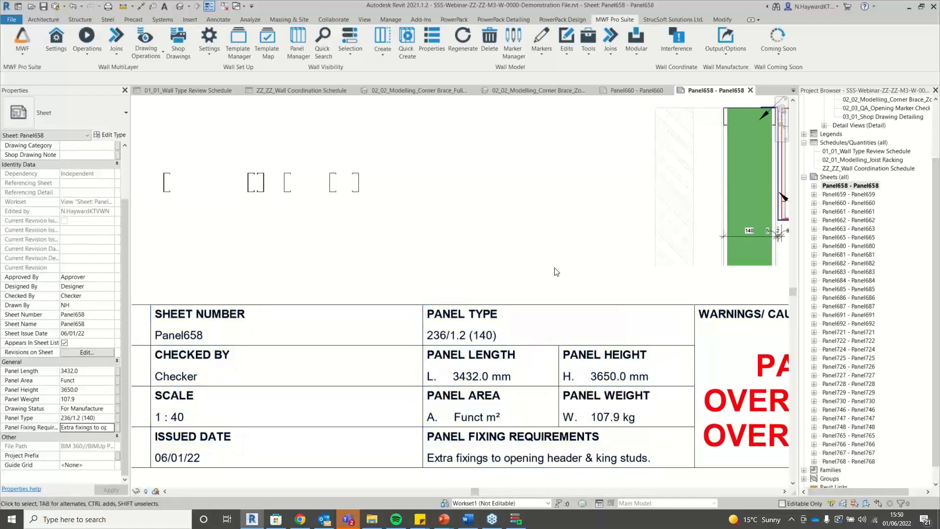
scroll(535, 318, "down", 3)
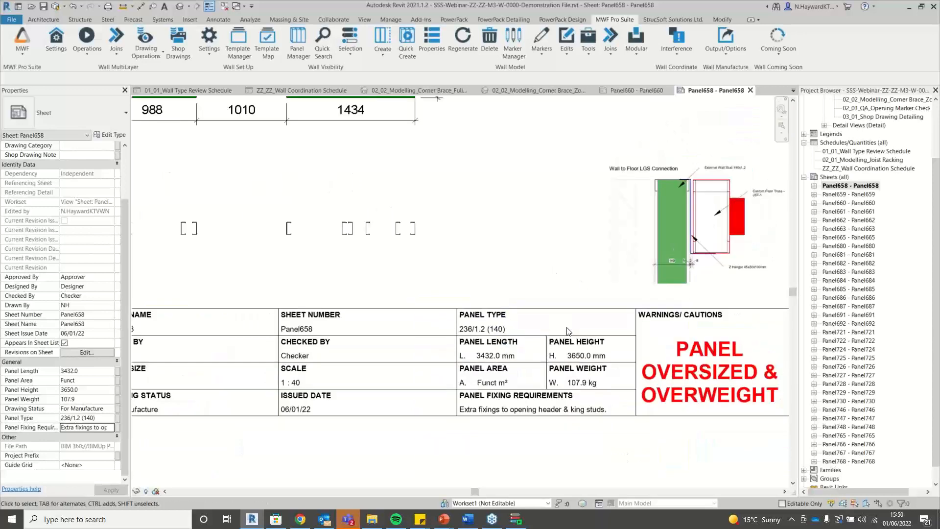
scroll(584, 304, "down", 2)
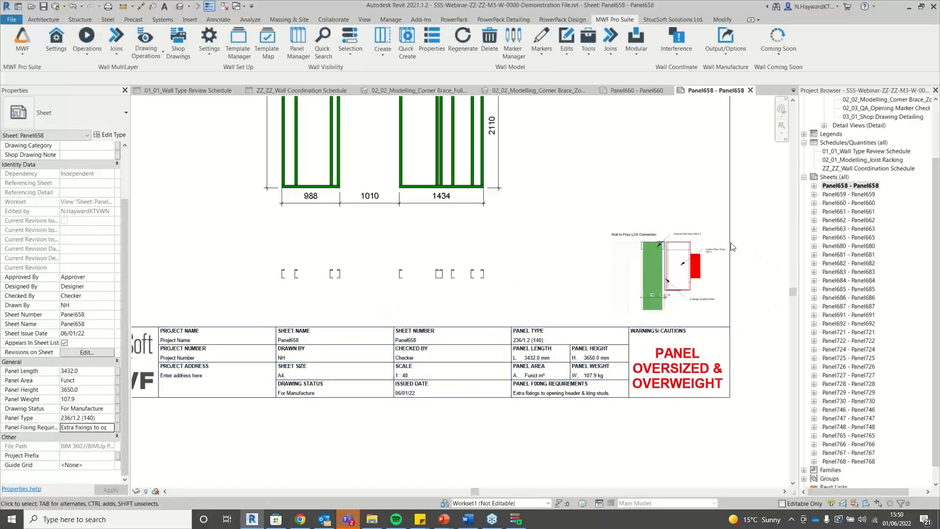
scroll(607, 436, "down", 2)
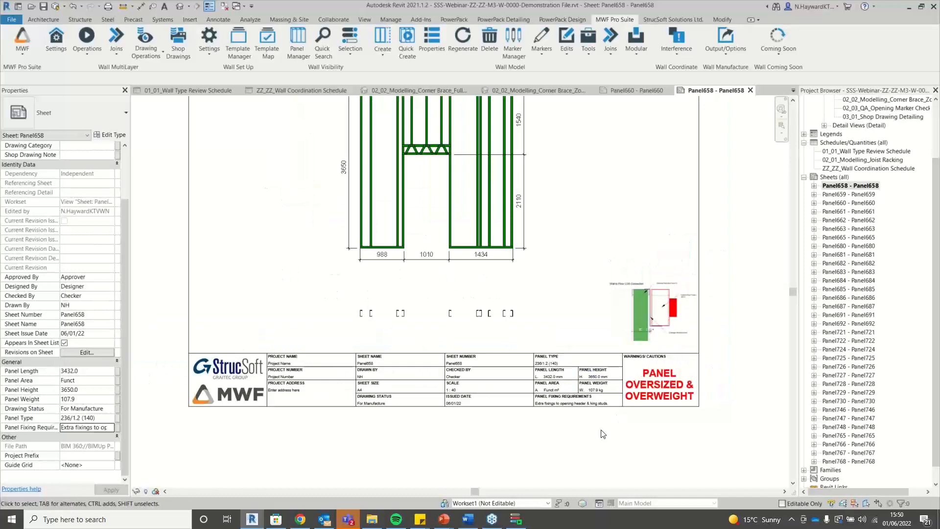
scroll(603, 435, "down", 1)
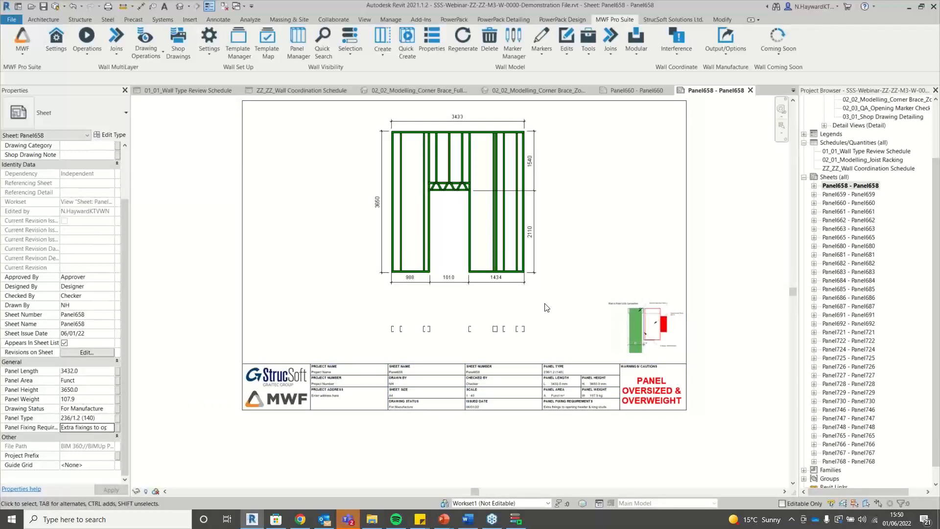
scroll(603, 321, "up", 2)
Pan to the title block to check the 'Extra fixings to opening header & king studs' requirement.
middle_click_drag(603, 321, 366, 250)
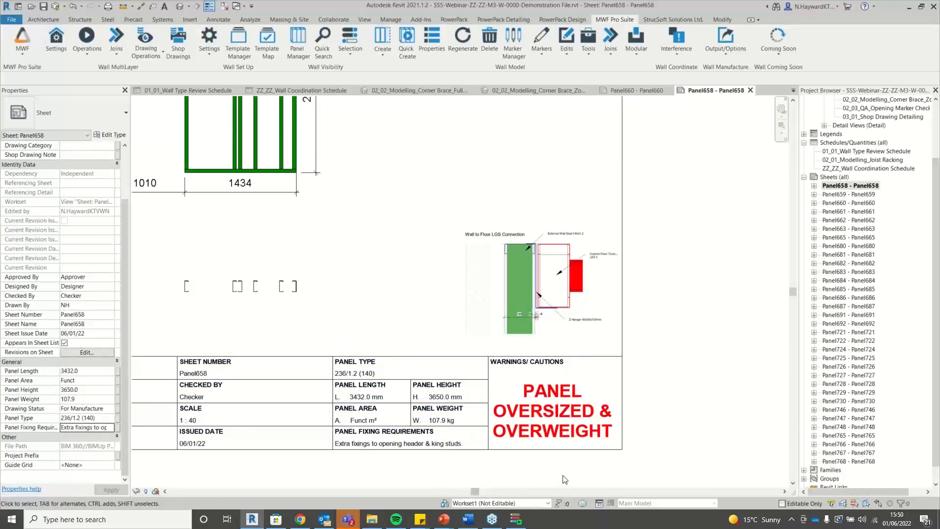
scroll(672, 465, "down", 1)
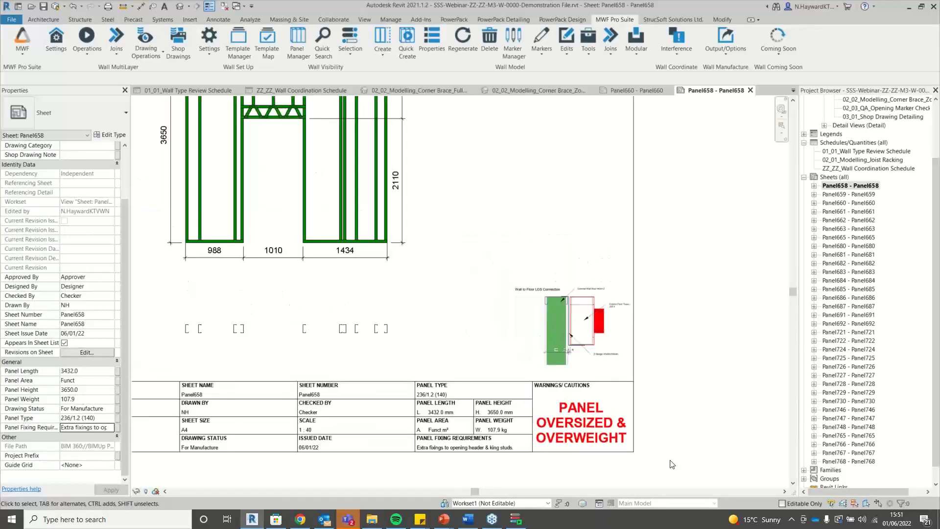
scroll(675, 464, "down", 2)
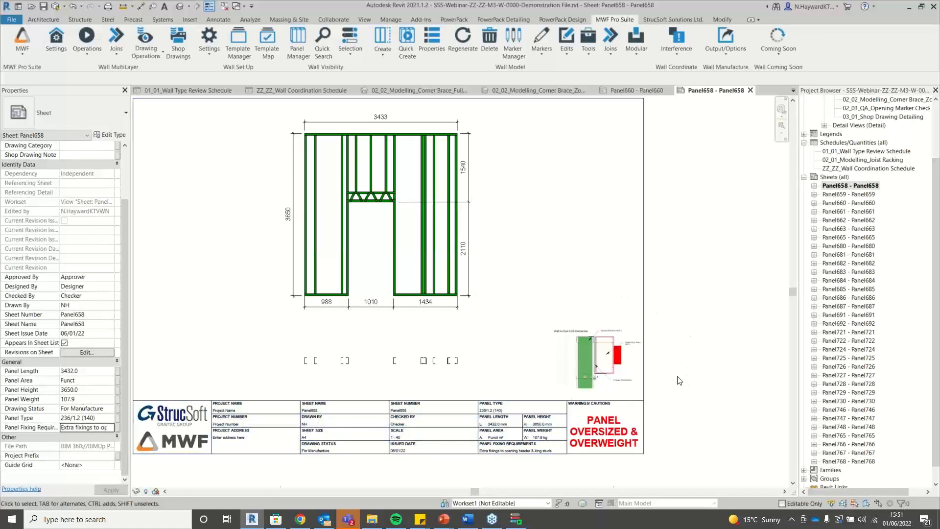
scroll(646, 348, "up", 5)
scroll(712, 343, "down", 2)
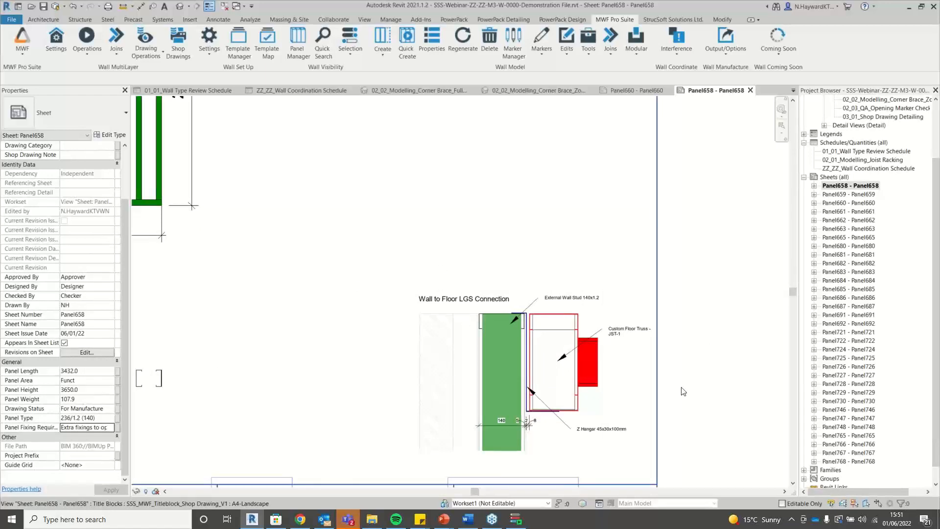
scroll(740, 434, "down", 2)
scroll(739, 435, "down", 2)
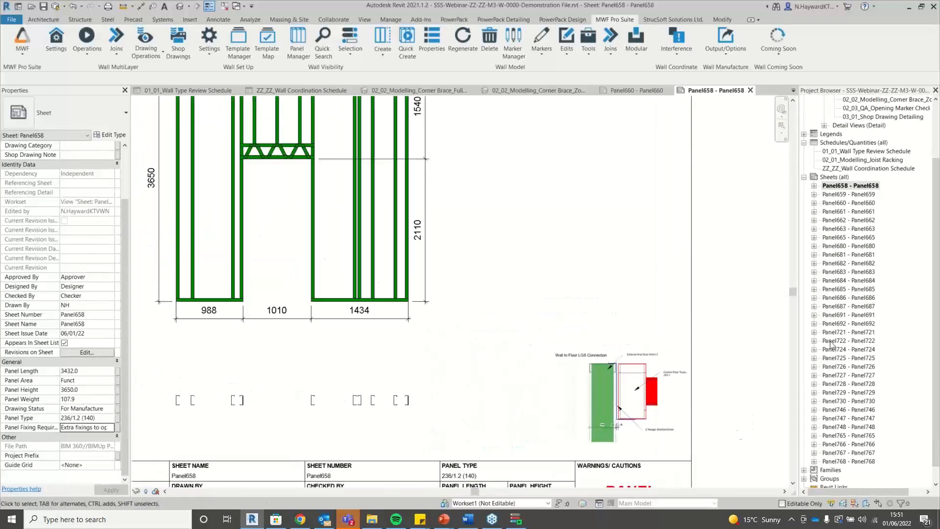
Open sheets Panel662 and Panel725 and zoom into each title block.
left_click(840, 220)
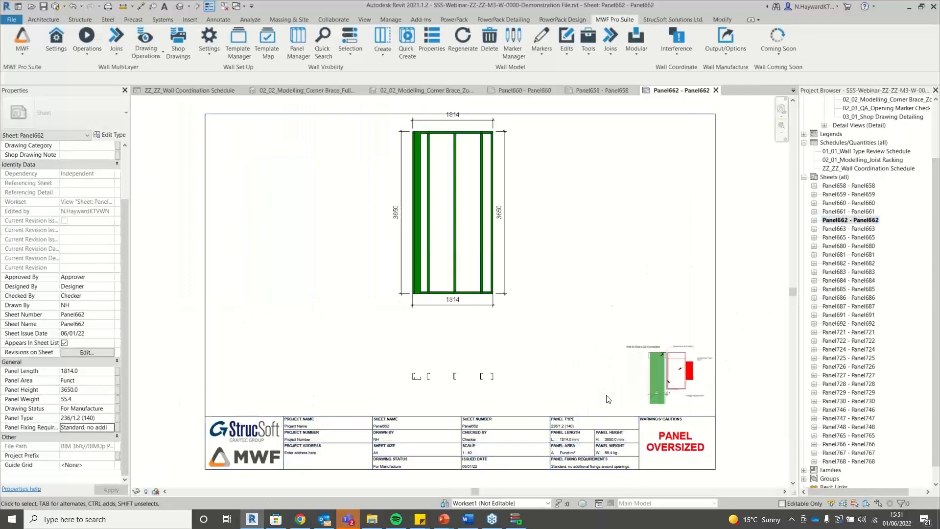
scroll(738, 385, "up", 5)
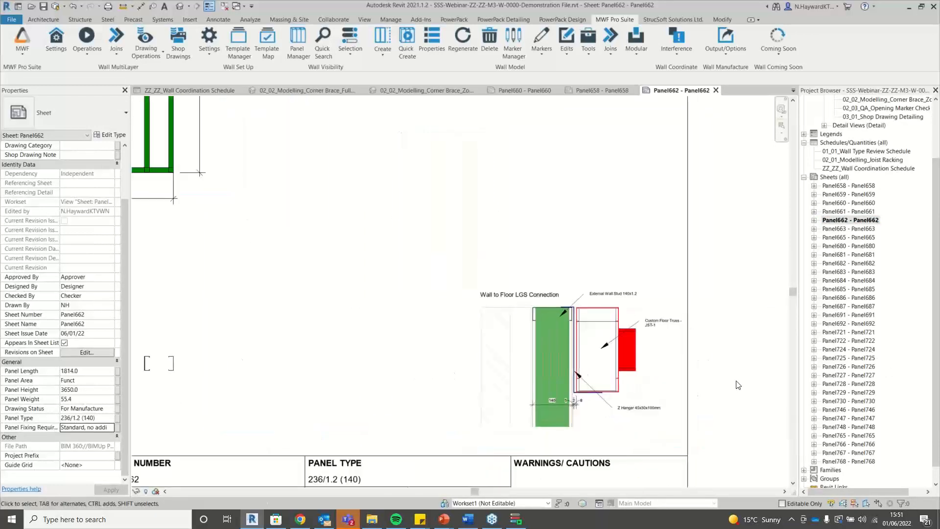
scroll(738, 385, "down", 4)
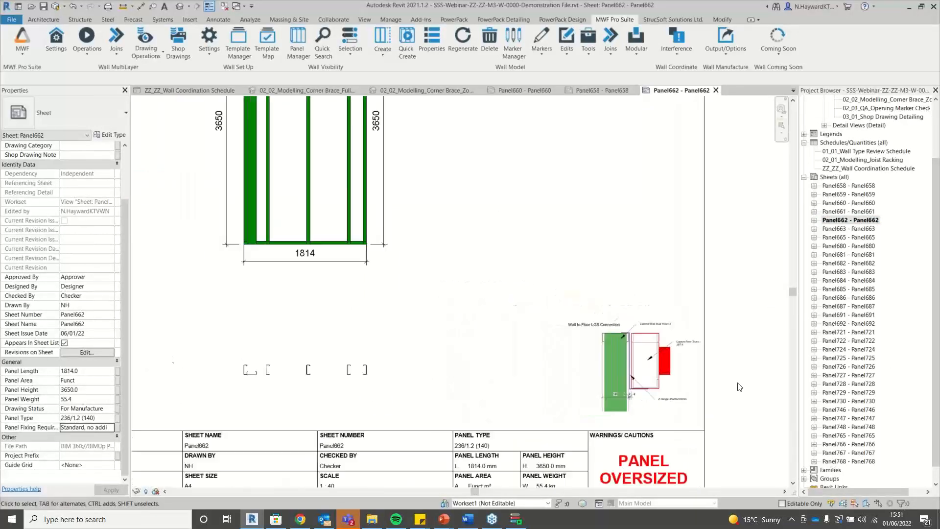
left_click(852, 357)
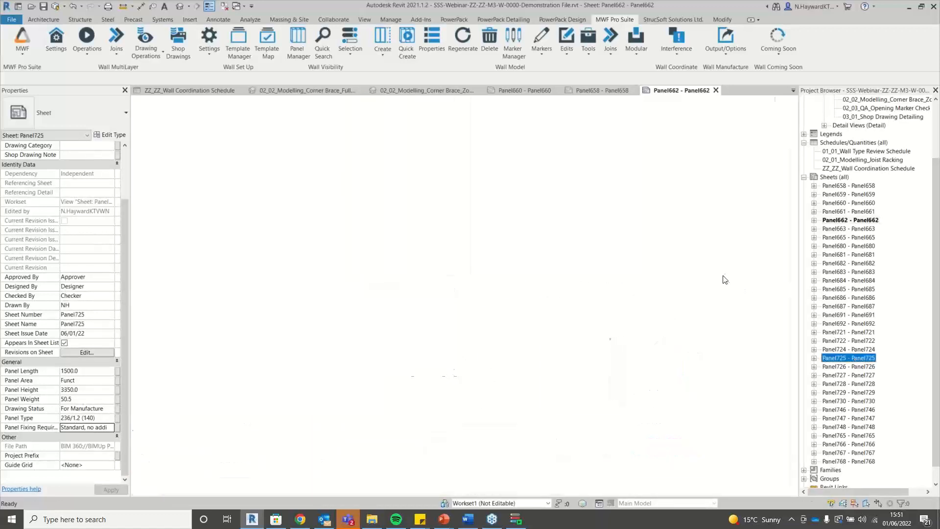
scroll(496, 375, "up", 2)
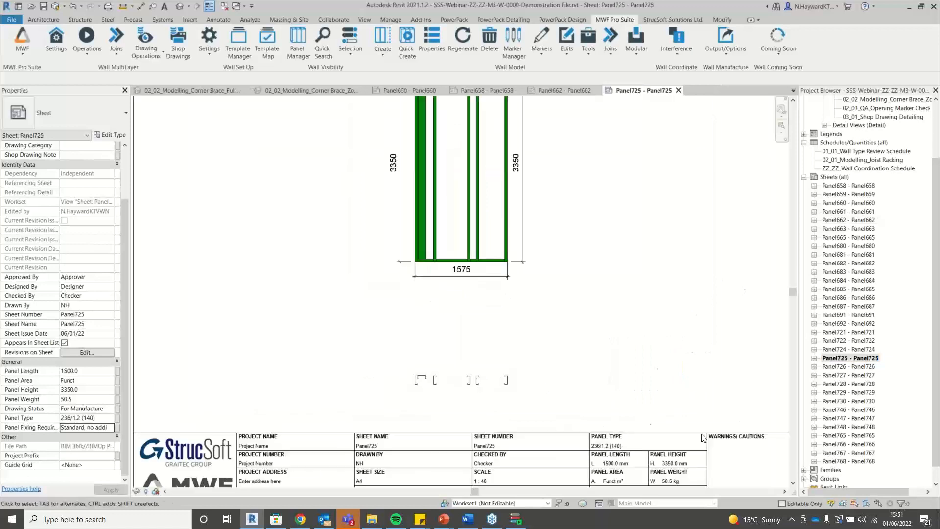
scroll(468, 383, "down", 2)
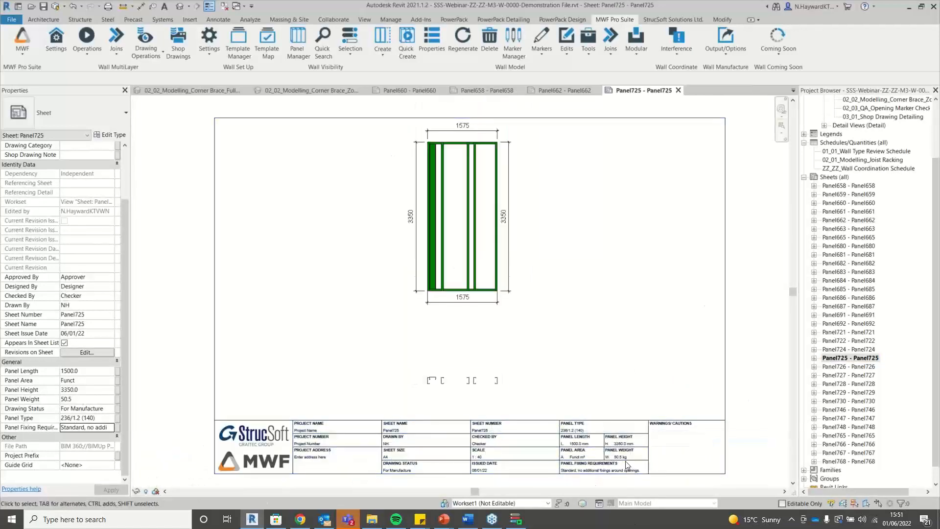
scroll(628, 464, "up", 3)
scroll(583, 384, "up", 2)
scroll(537, 332, "down", 2)
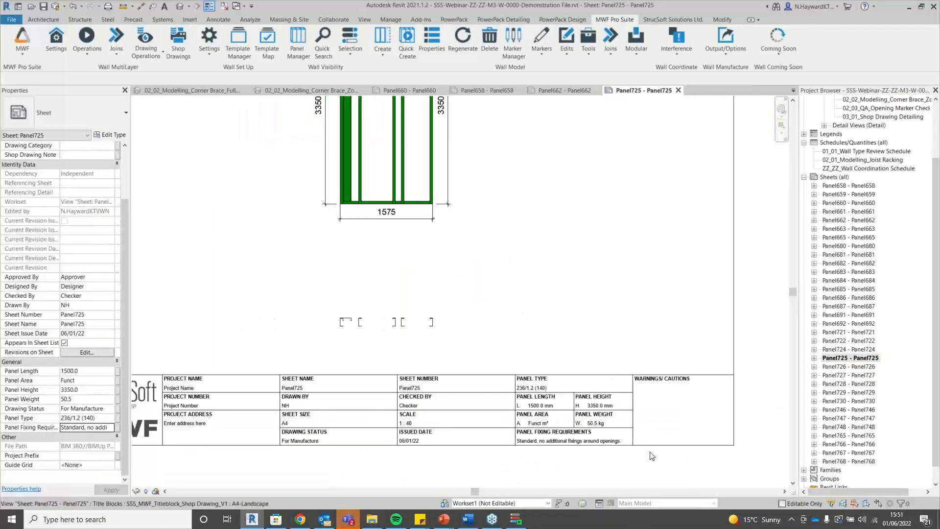
scroll(650, 456, "up", 3)
scroll(789, 432, "down", 1)
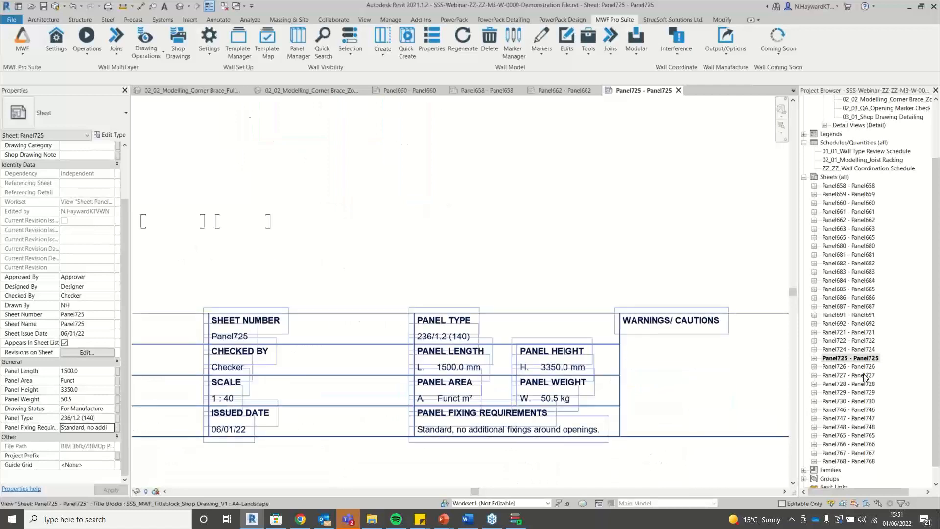
Open sheets Panel687, Panel766 and Panel767 in turn to check their title blocks.
double_click(850, 307)
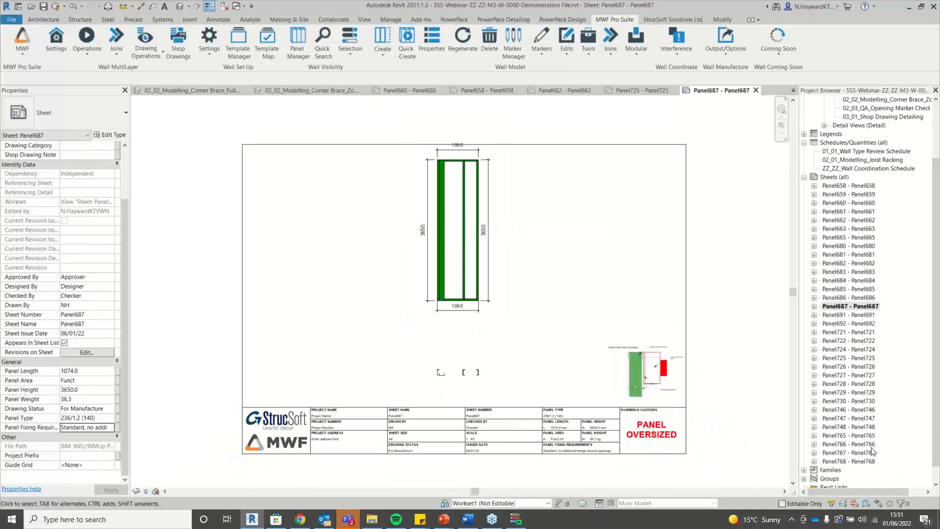
double_click(850, 444)
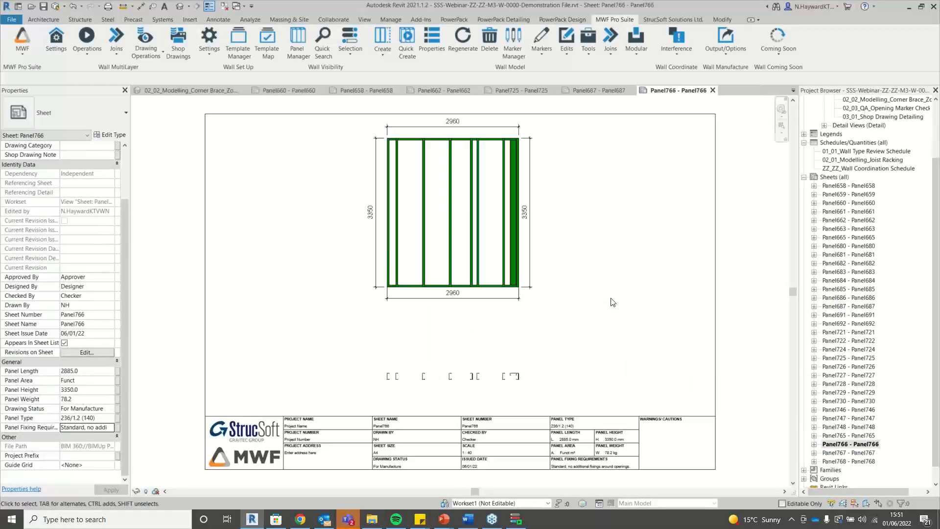
double_click(843, 453)
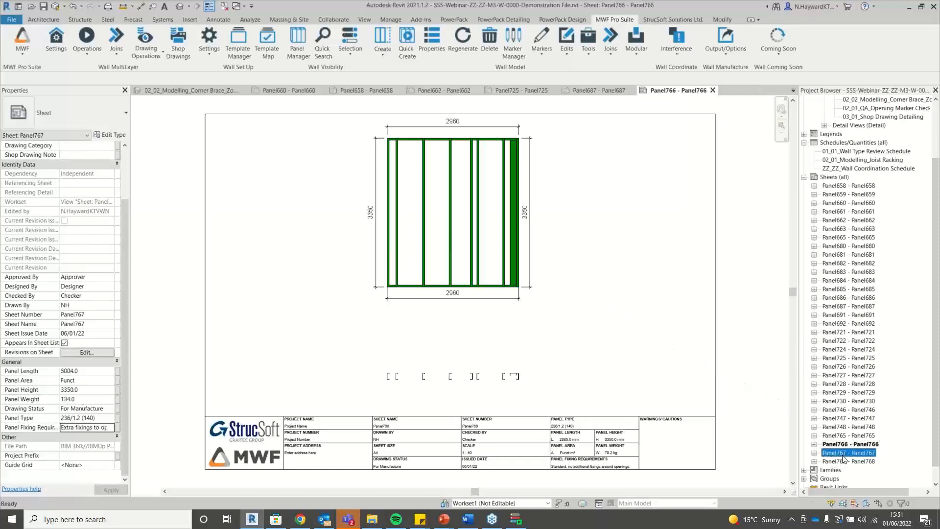